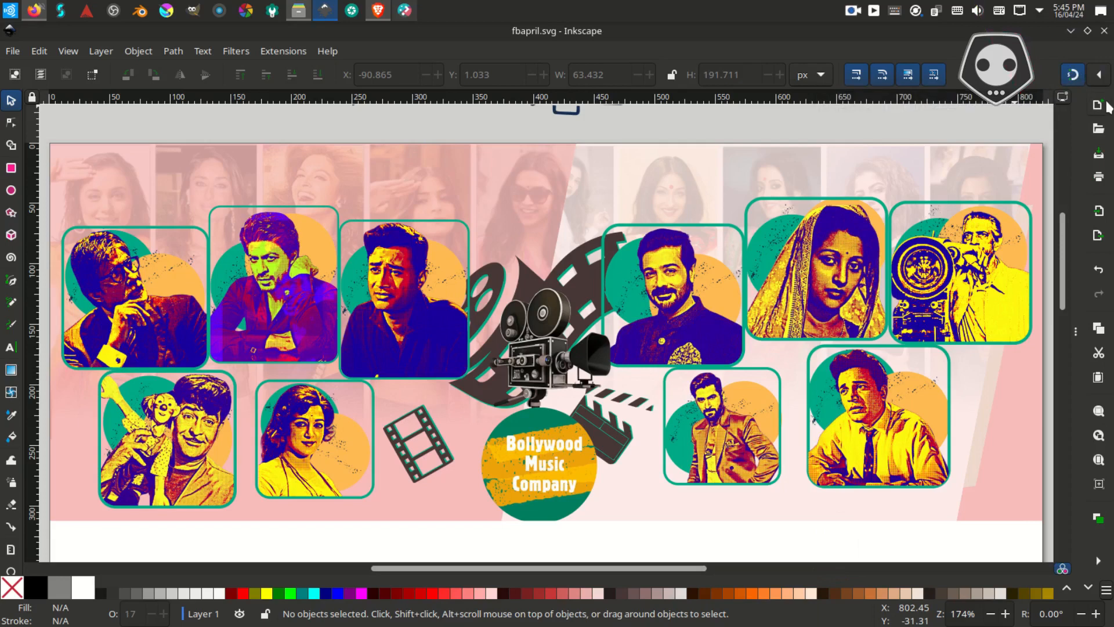
- Open the sticky note and add the lines "simple and stunning design" and "wester style" to it
click(404, 10)
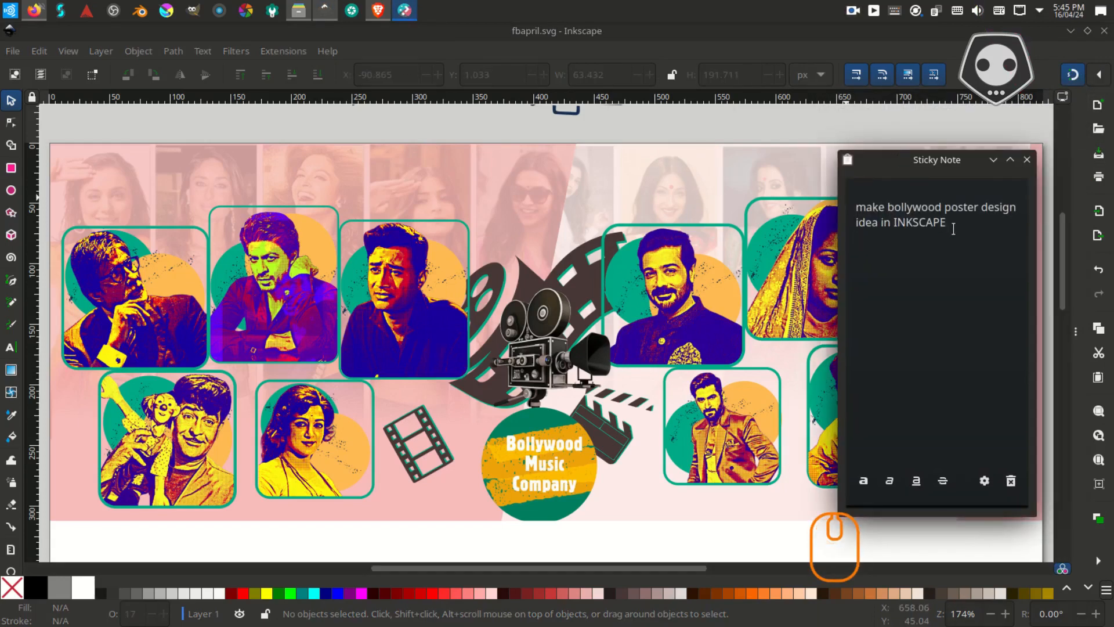
key(Caps_Lock)
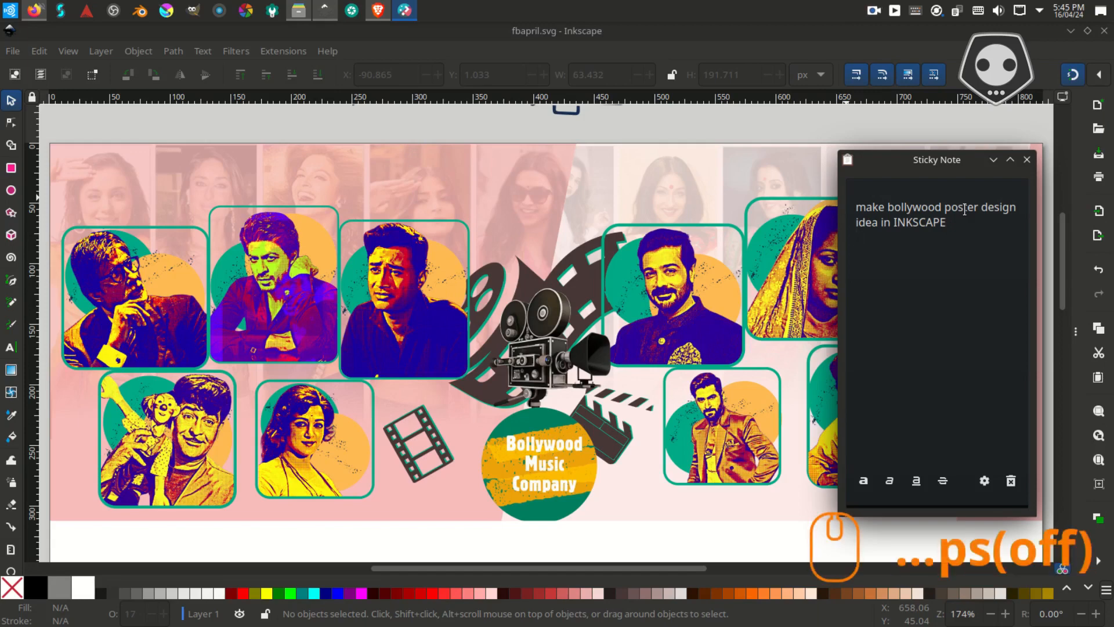
key(Return)
text(sim)
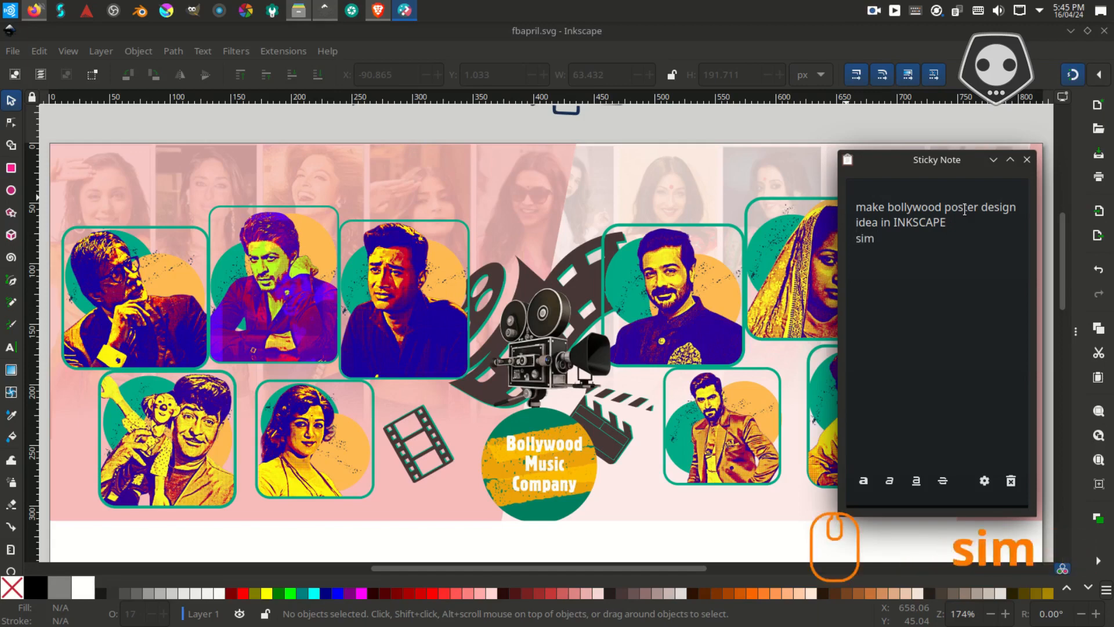
text(ple and stunning)
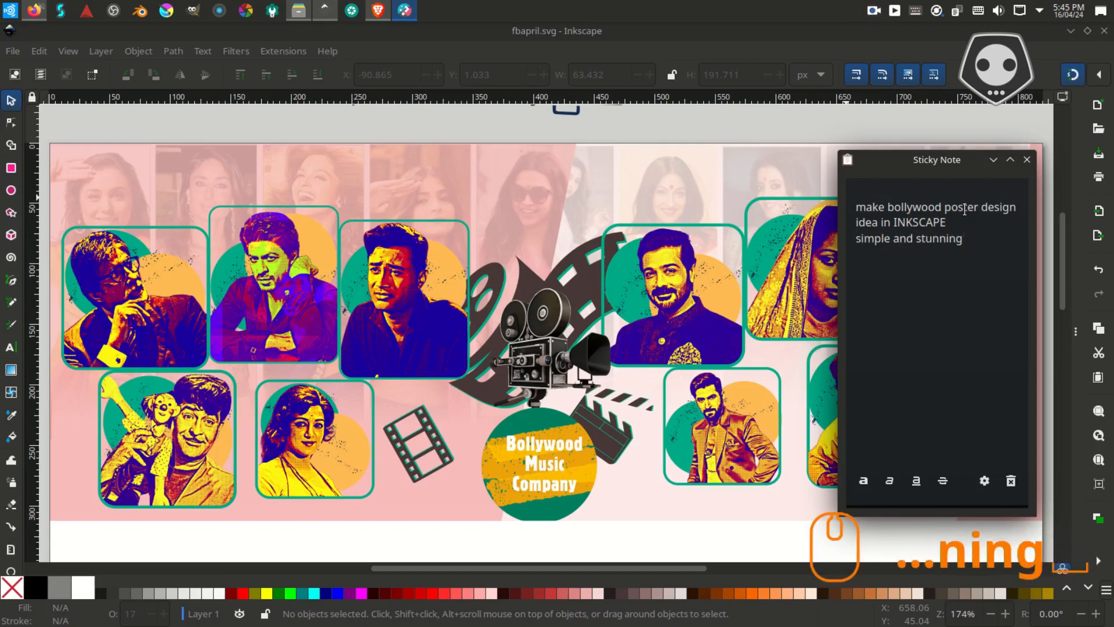
text( design)
key(Return)
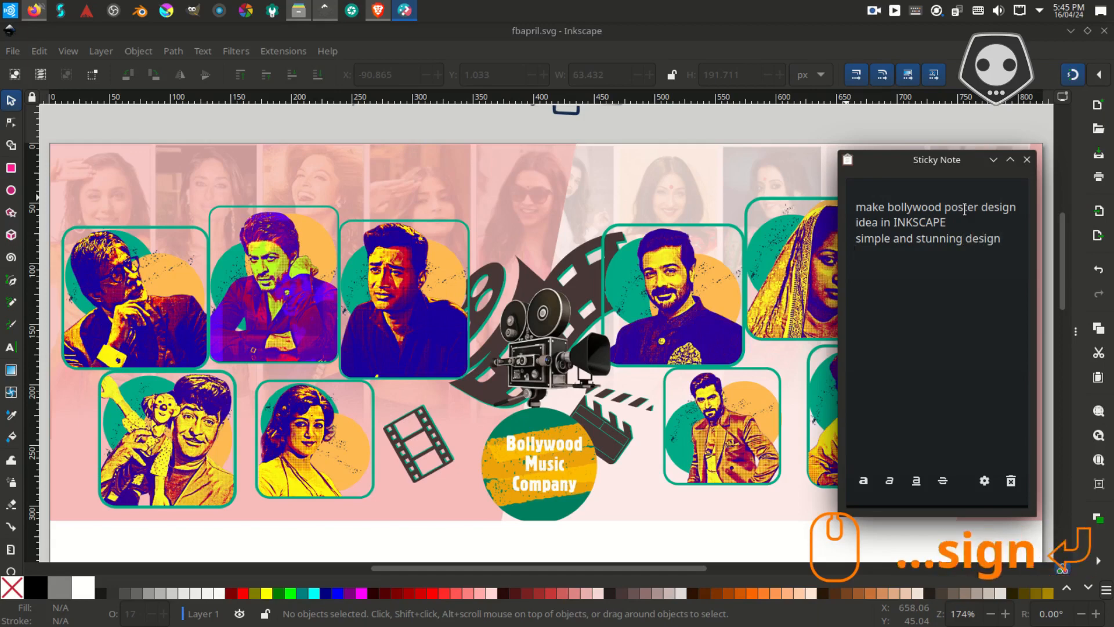
text(wester style)
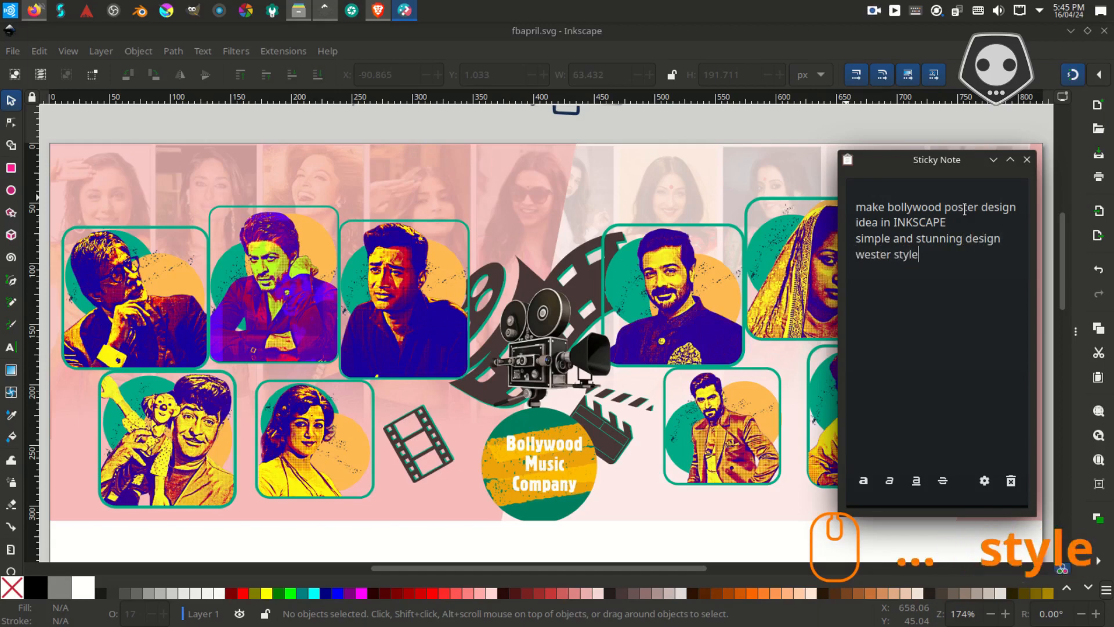
key(Return)
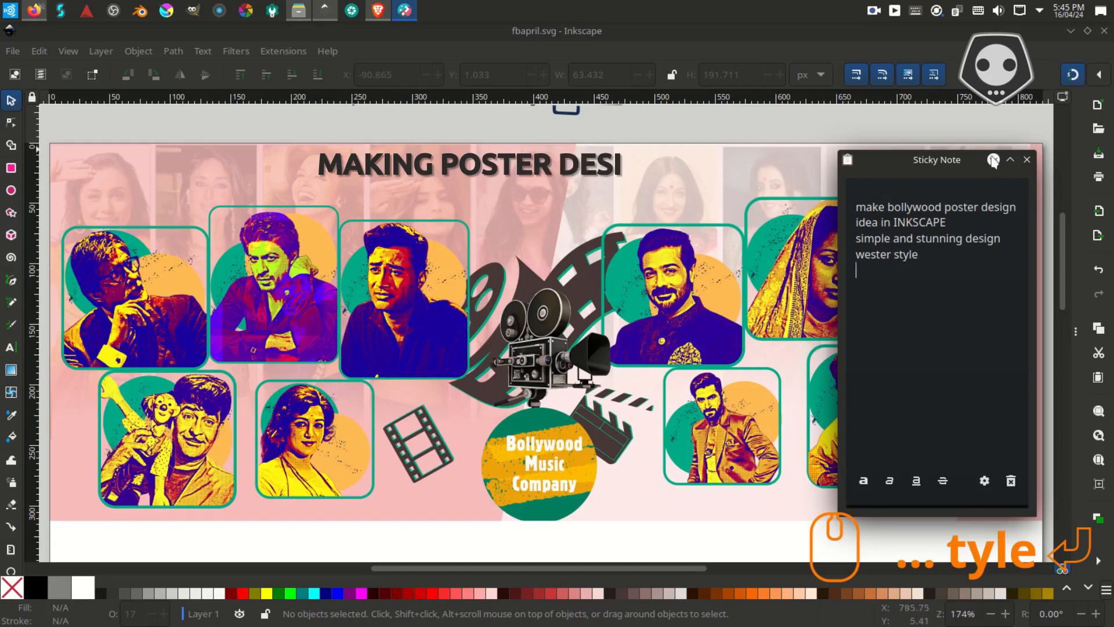
click(992, 161)
- Duplicate the cameraman portrait card and place the copy beyond the page's right edge at about X 886, Y 48 px
scroll(903, 278, right, 10)
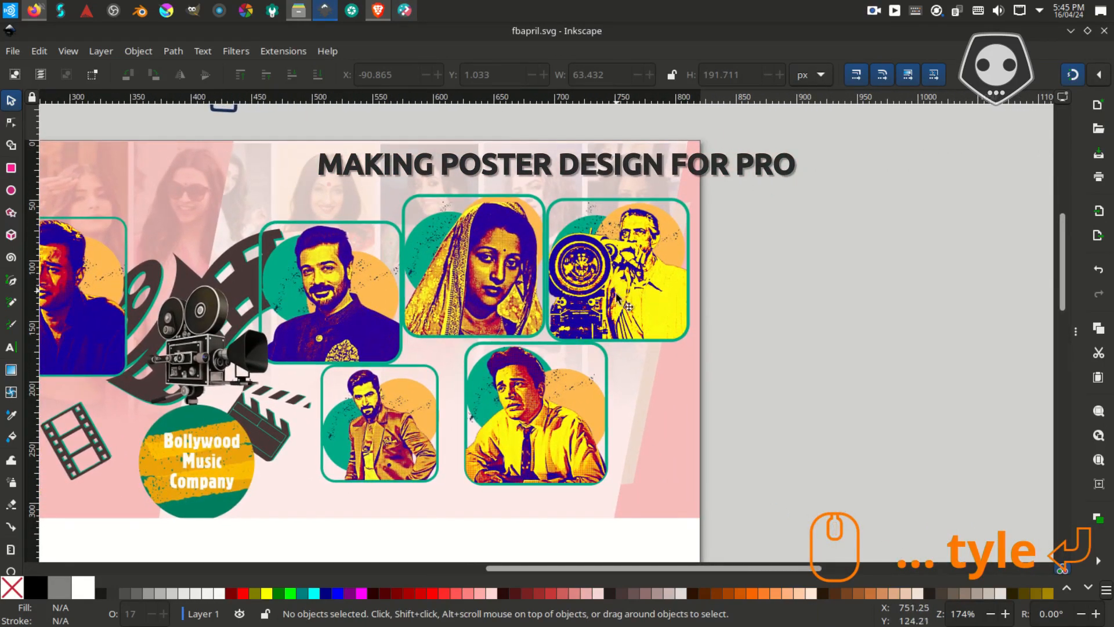
scroll(644, 302, right, 4)
scroll(643, 302, up, 1)
click(496, 270)
key(ctrl+d)
drag(496, 270, 728, 270)
key(Escape)
- Add the line "how to make this one" to the sticky note
click(404, 10)
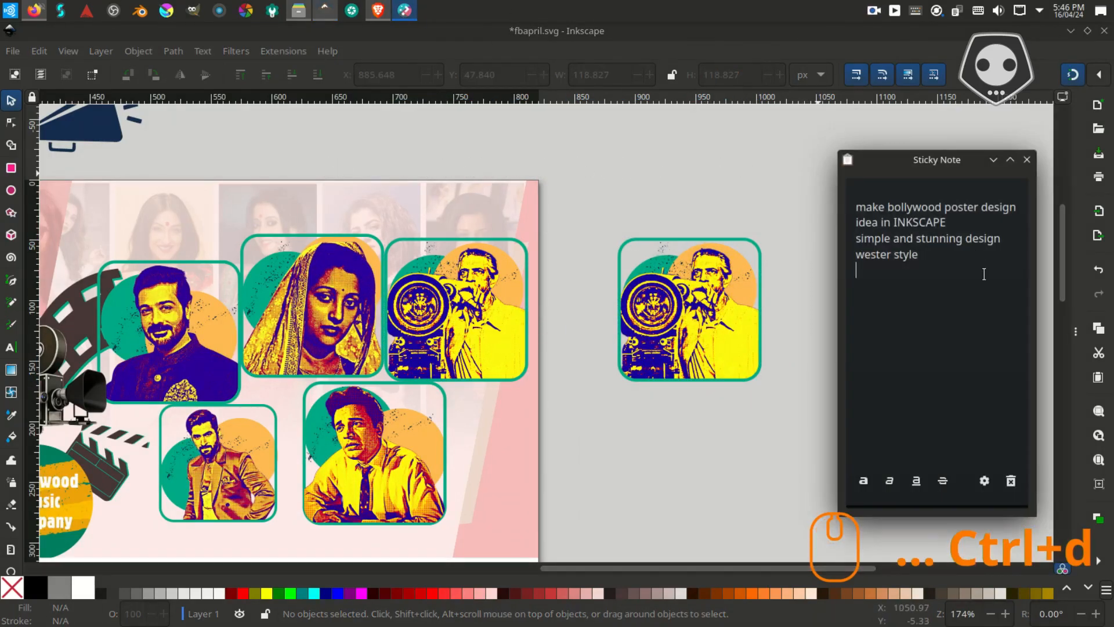
text(how to make this one)
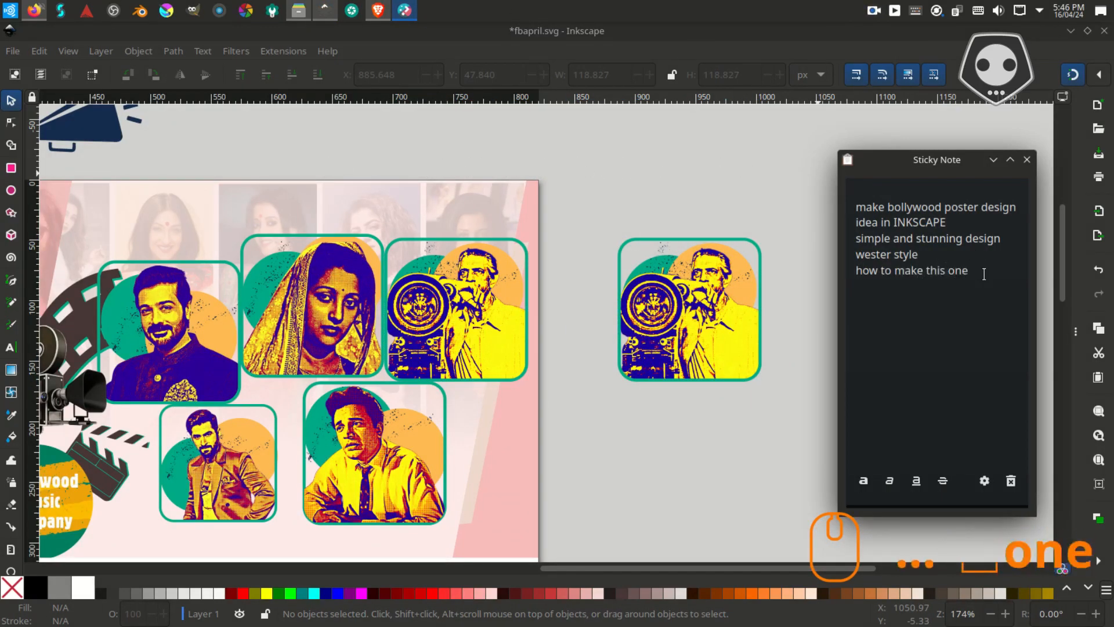
key(Return)
text(fo)
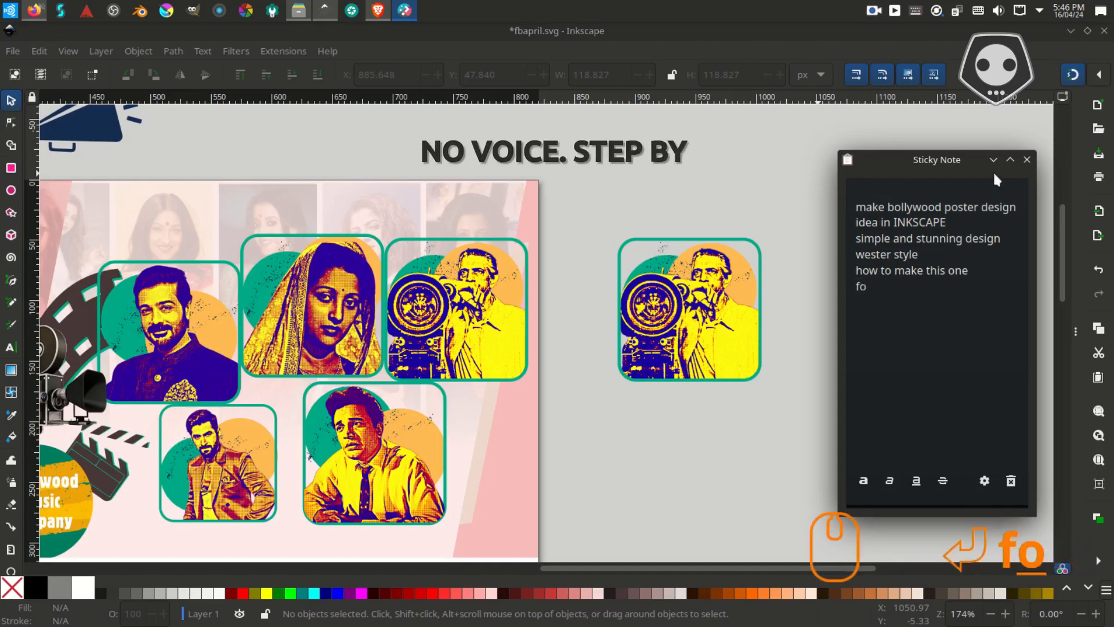
text(llow m)
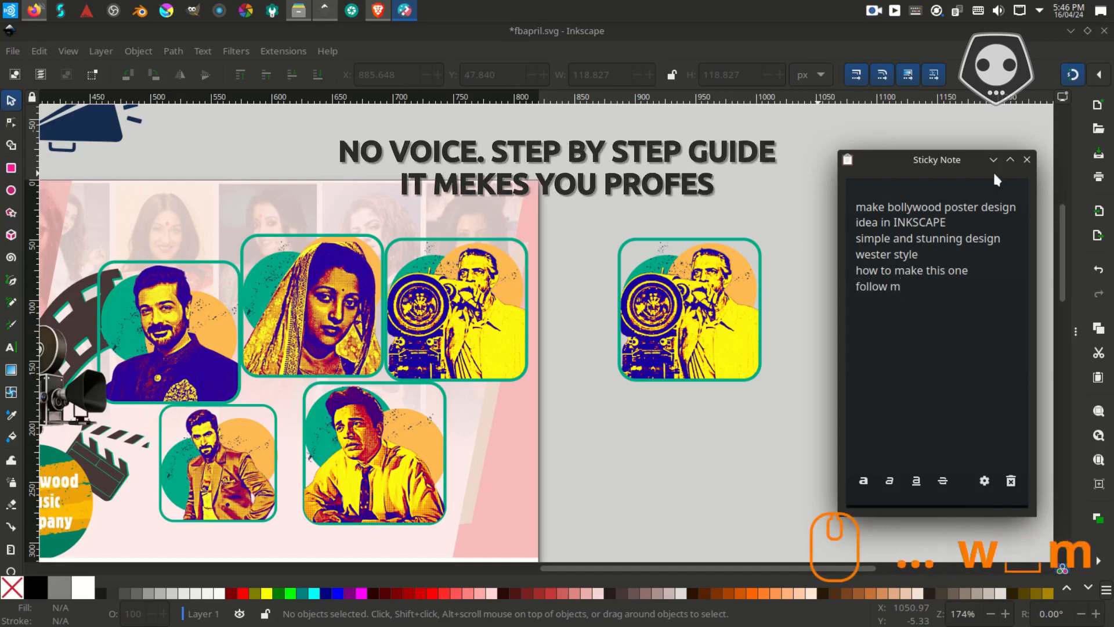
key(BackSpace)
key(BackSpace)
key(BackSpace)
key(BackSpace)
key(BackSpace)
key(BackSpace)
key(BackSpace)
key(BackSpace)
key(BackSpace)
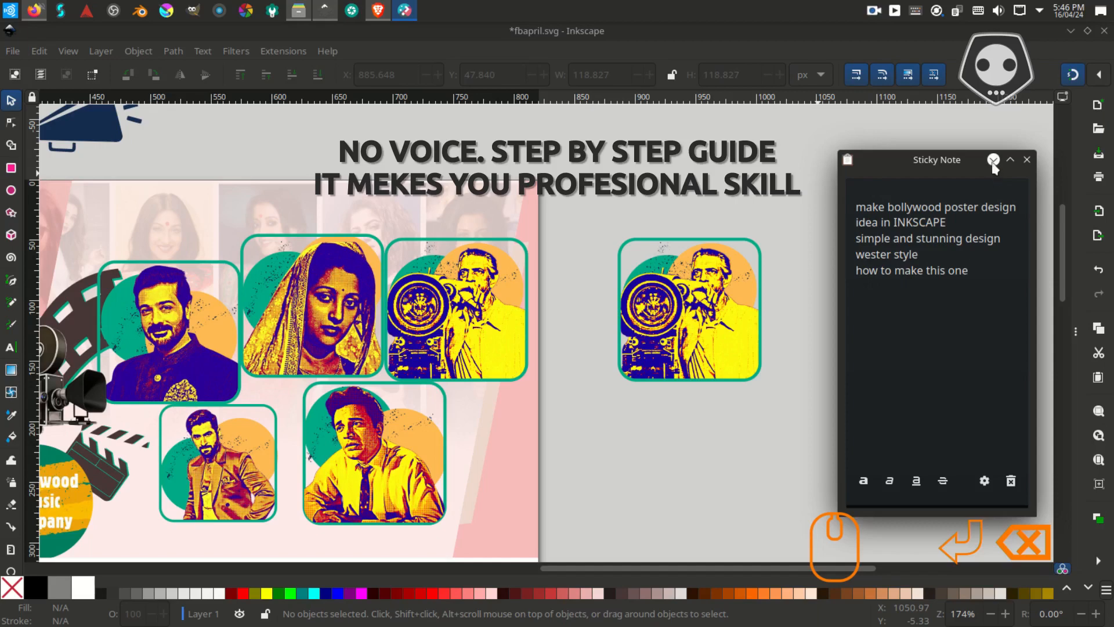
- Ungroup the copied card and pull it apart, with the rounded frame to the right of the circles and the portrait below them
click(672, 281)
right_click(672, 281)
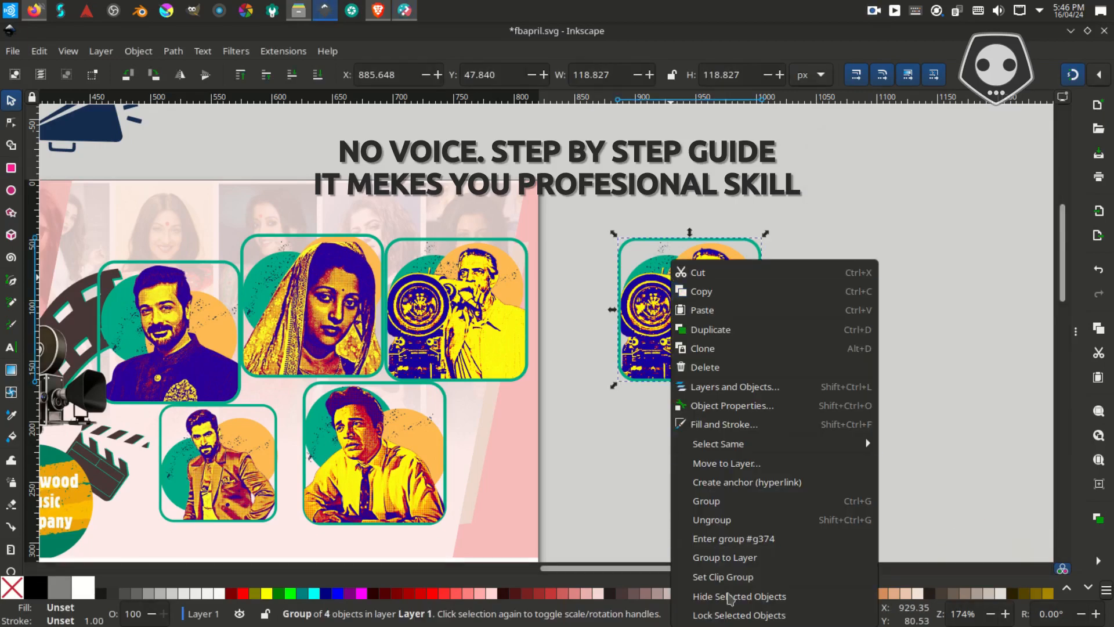
click(749, 517)
drag(709, 304, 851, 301)
key(ctrl+shift+g)
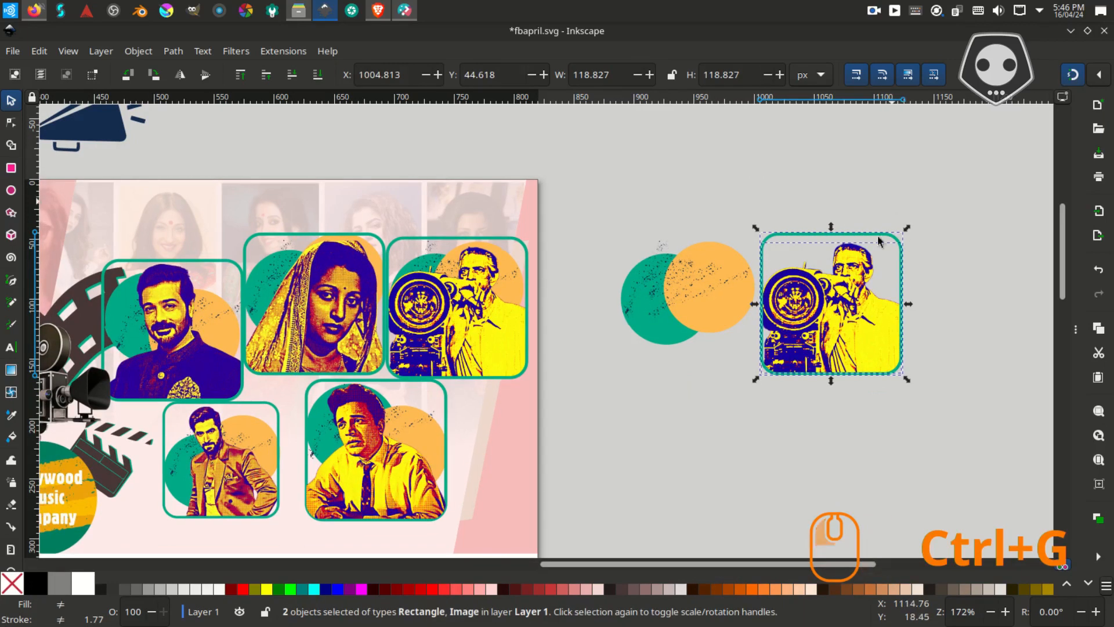
drag(879, 241, 740, 364)
click(722, 312)
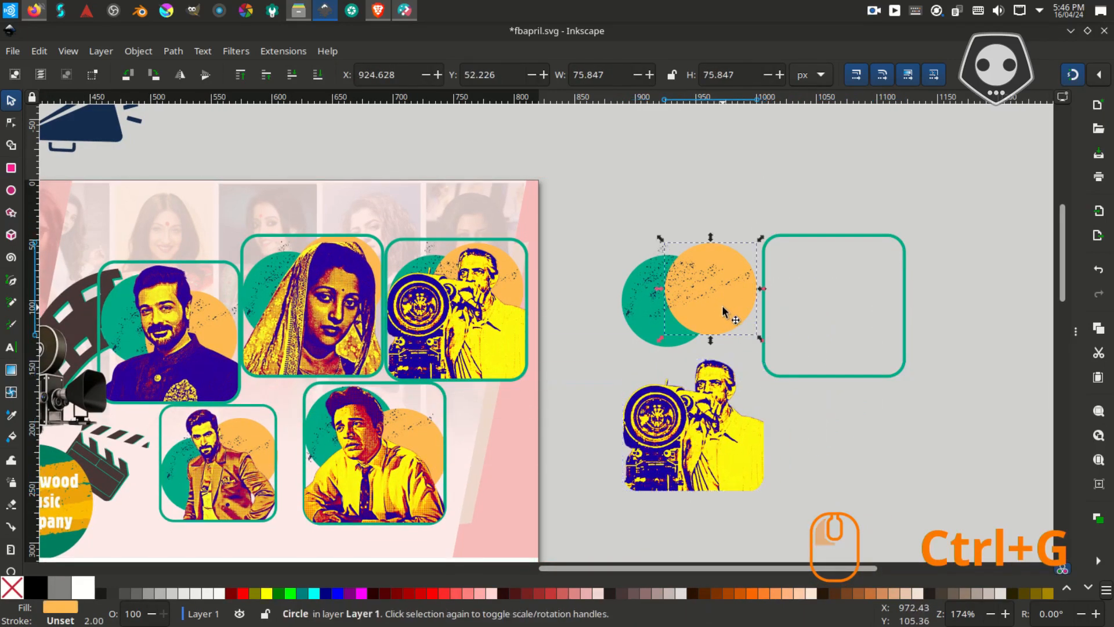
mouse_move(649, 332)
mouse_down()
mouse_move(651, 348)
mouse_move(646, 327)
mouse_up()
click(656, 271)
drag(676, 231, 667, 190)
click(829, 197)
drag(803, 302, 706, 294)
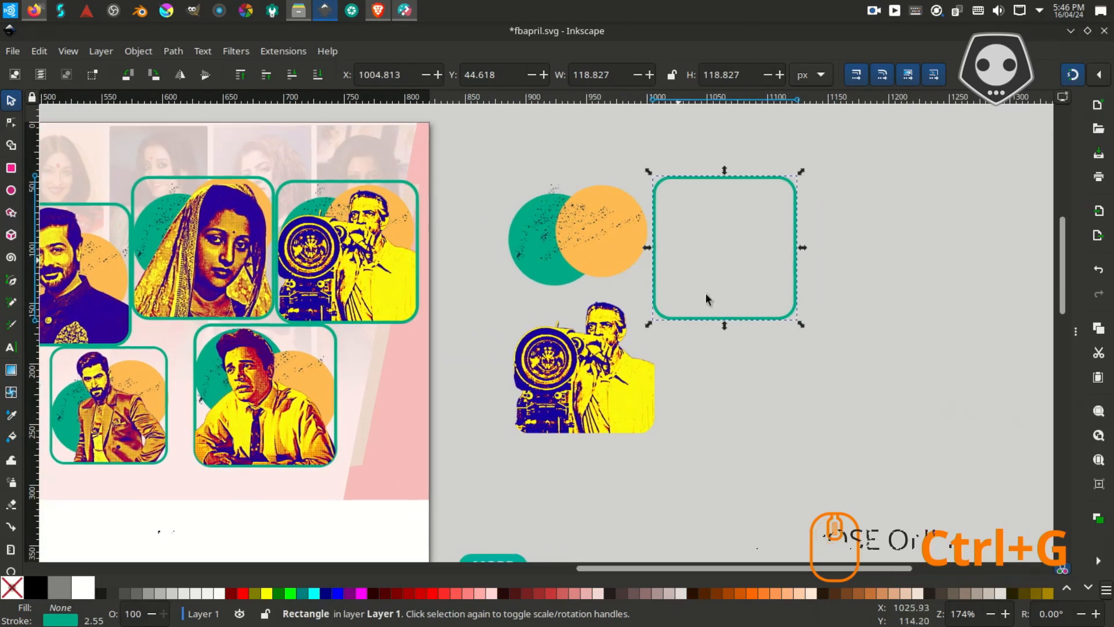
- Draw an upright orange ellipse about 98 × 159 px to the right of the rounded frame and delete it
click(10, 190)
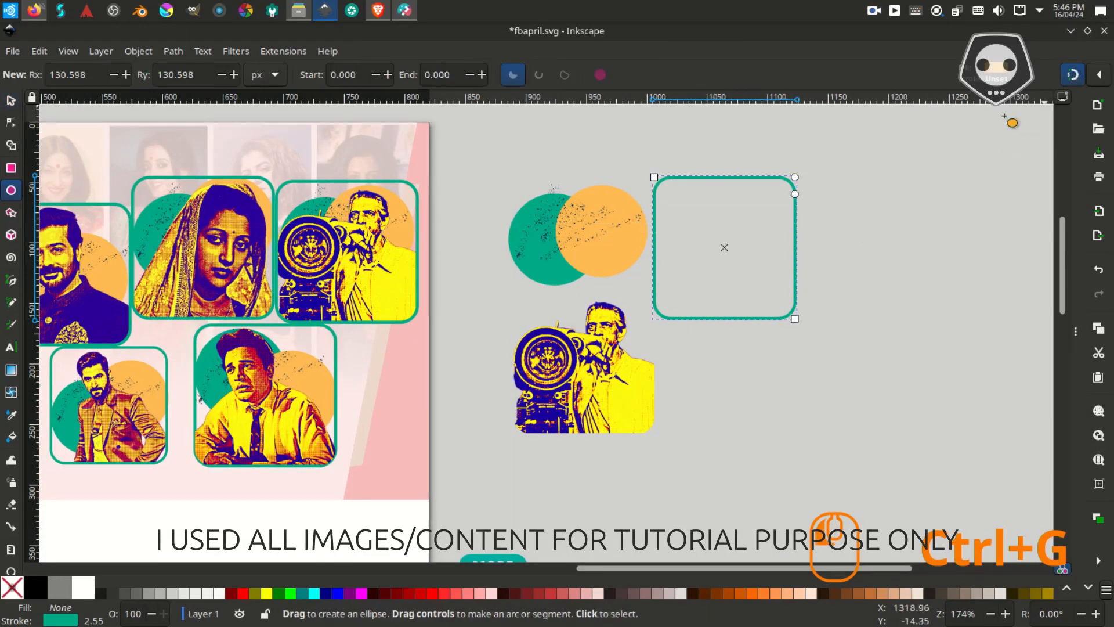
drag(834, 200, 959, 411)
key(F1)
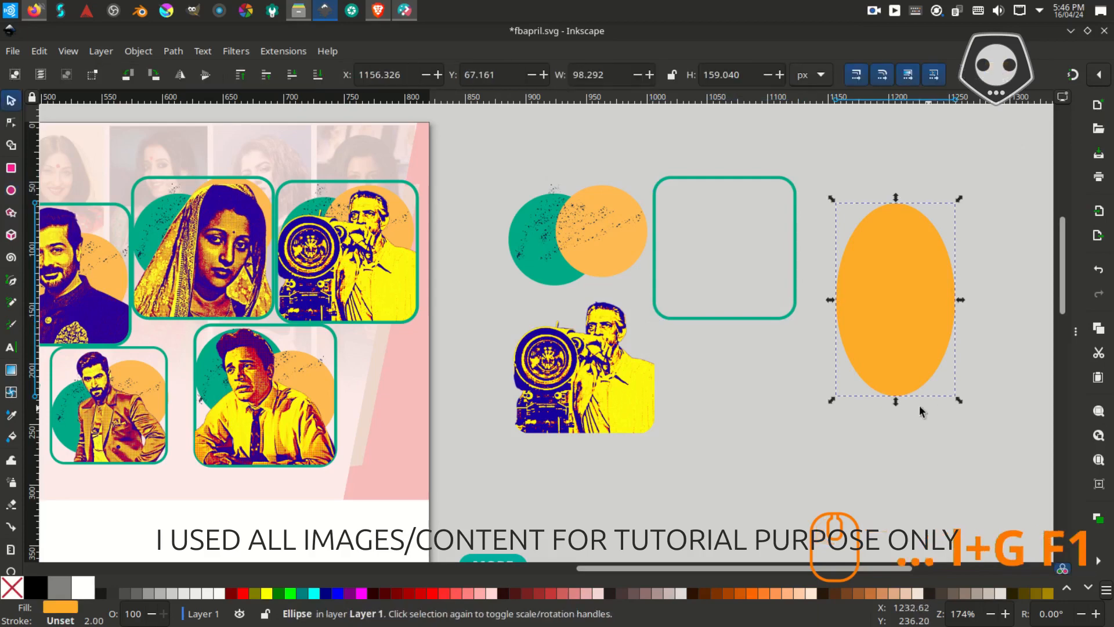
key(Delete)
- Draw a rounded square about 124 px wide beside the frame, give it a dark outline without fill, and delete it
key(r)
drag(845, 206, 981, 287)
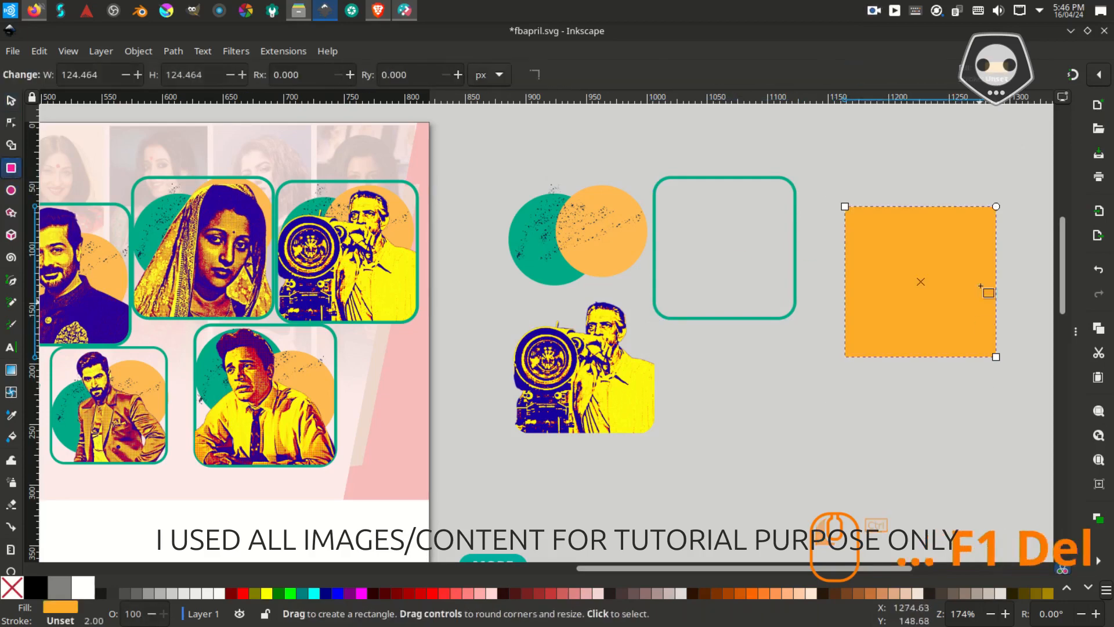
key(F1)
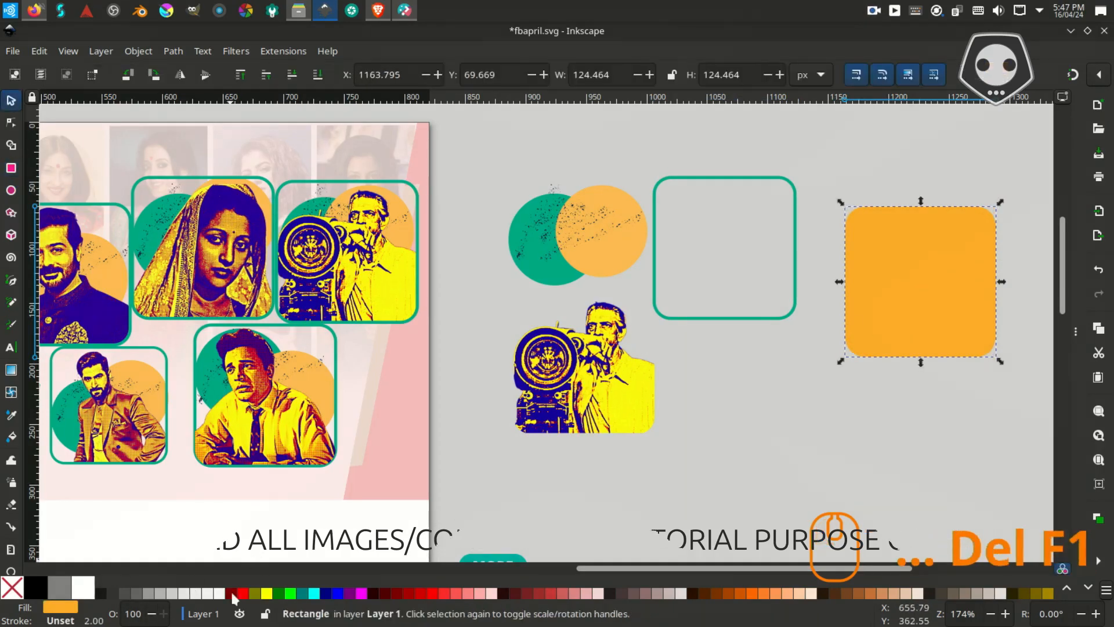
shift+click(107, 587)
click(11, 587)
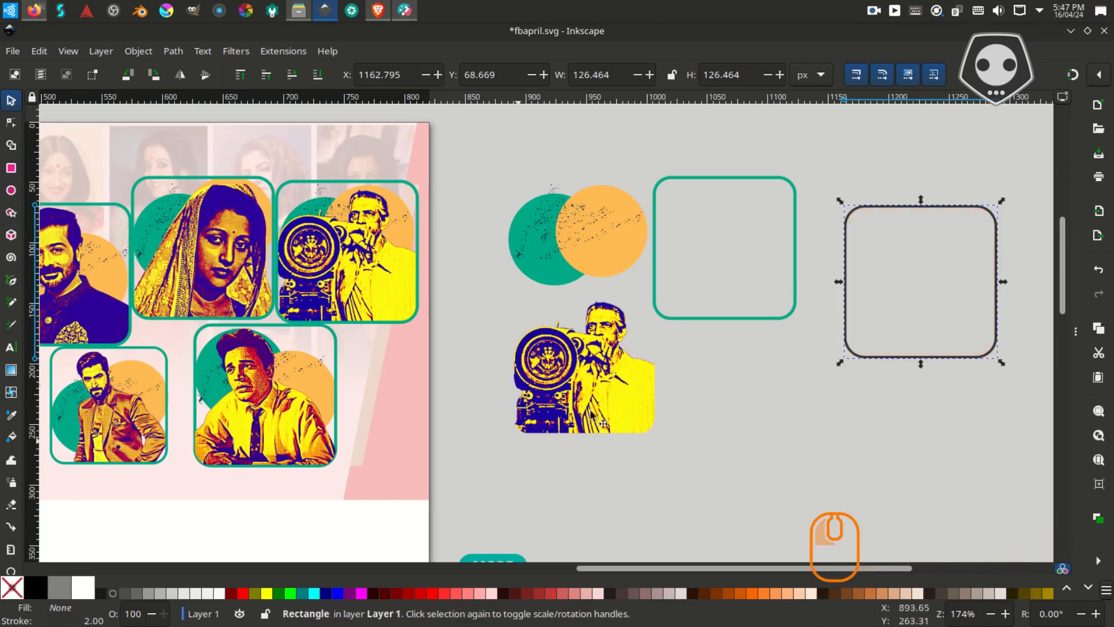
key(Delete)
- Move the loose cameraman portrait to about X 930, Y 162 px, below the circles and the frame
drag(652, 365, 766, 394)
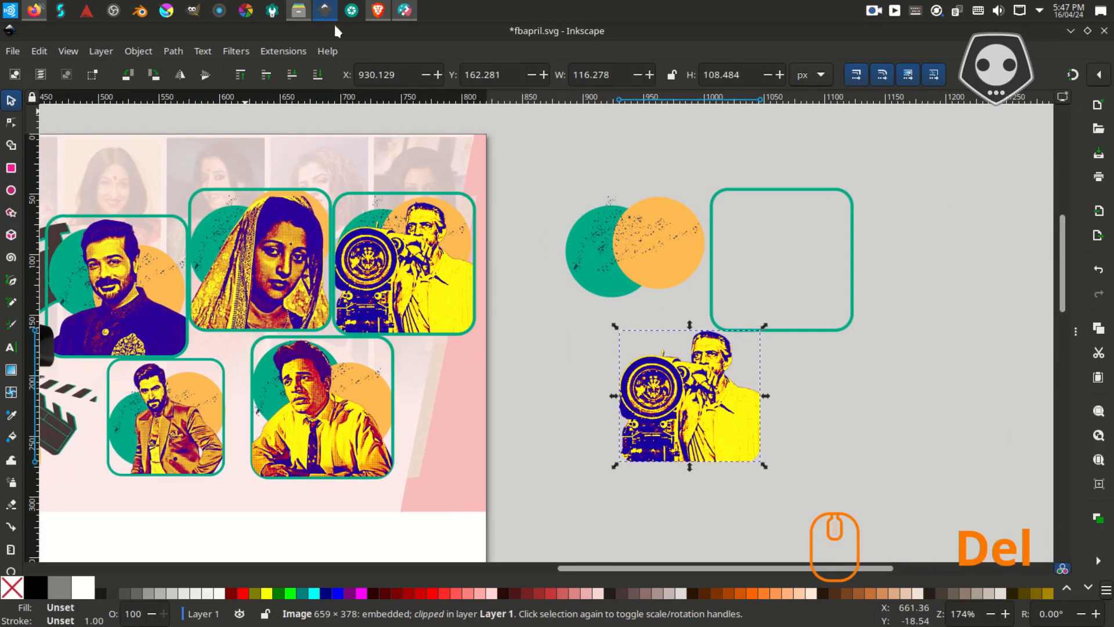
- Switch to the Brave browser and search DuckDuckGo for "hema malini images", showing the image results
click(377, 9)
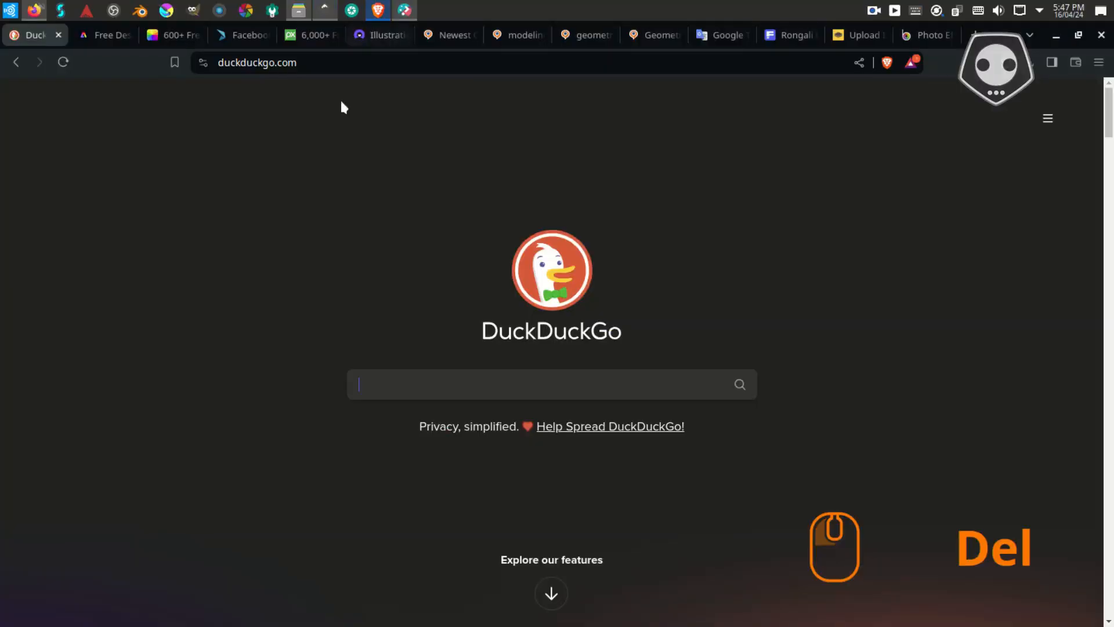
click(376, 387)
text(hema malini)
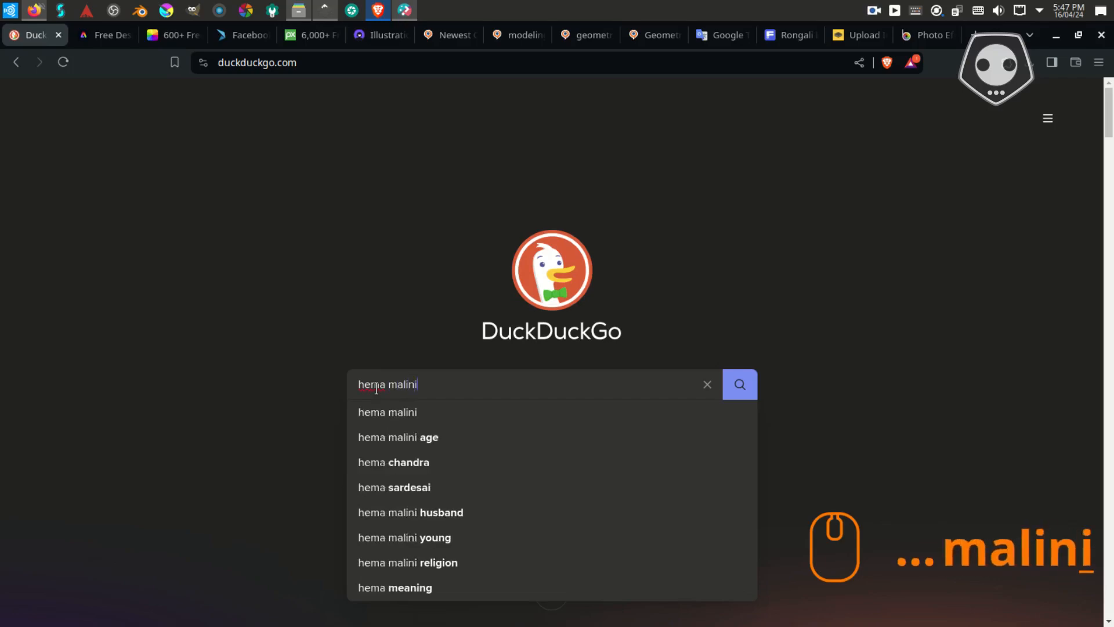
text( images)
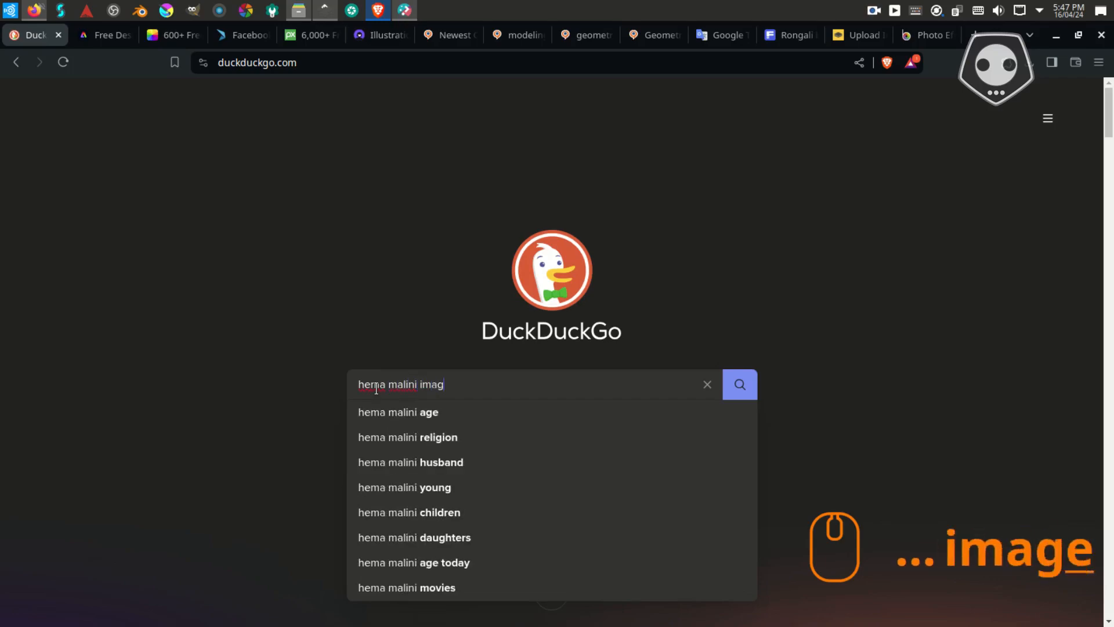
key(Return)
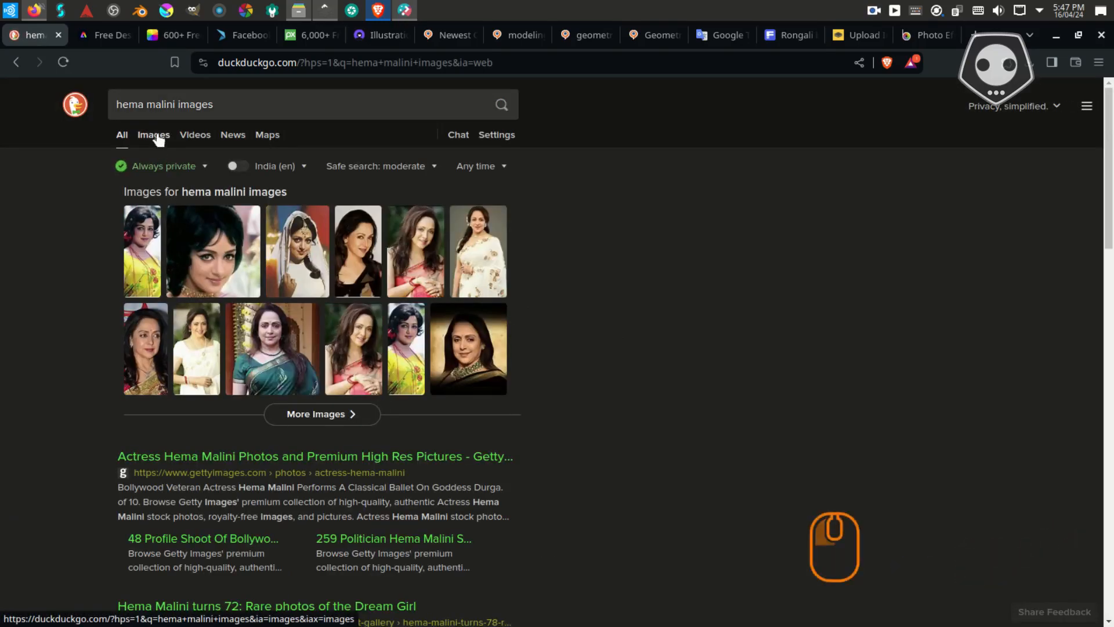
click(155, 136)
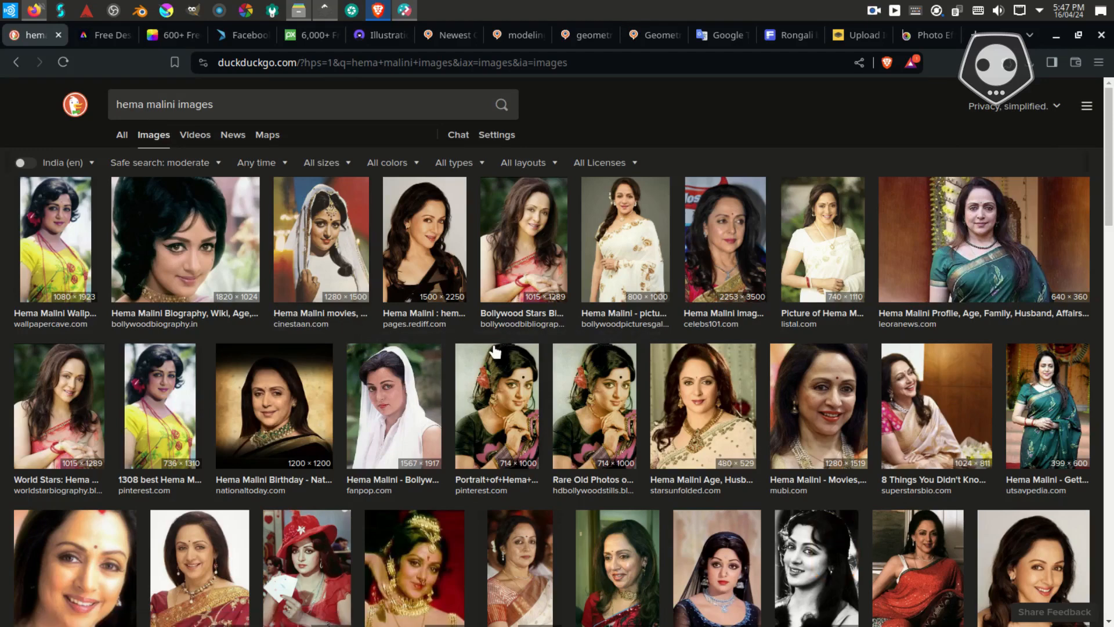
- Try to open the full-size file of the 1015 × 1289 "World Stars: Hema Malini" image
click(75, 410)
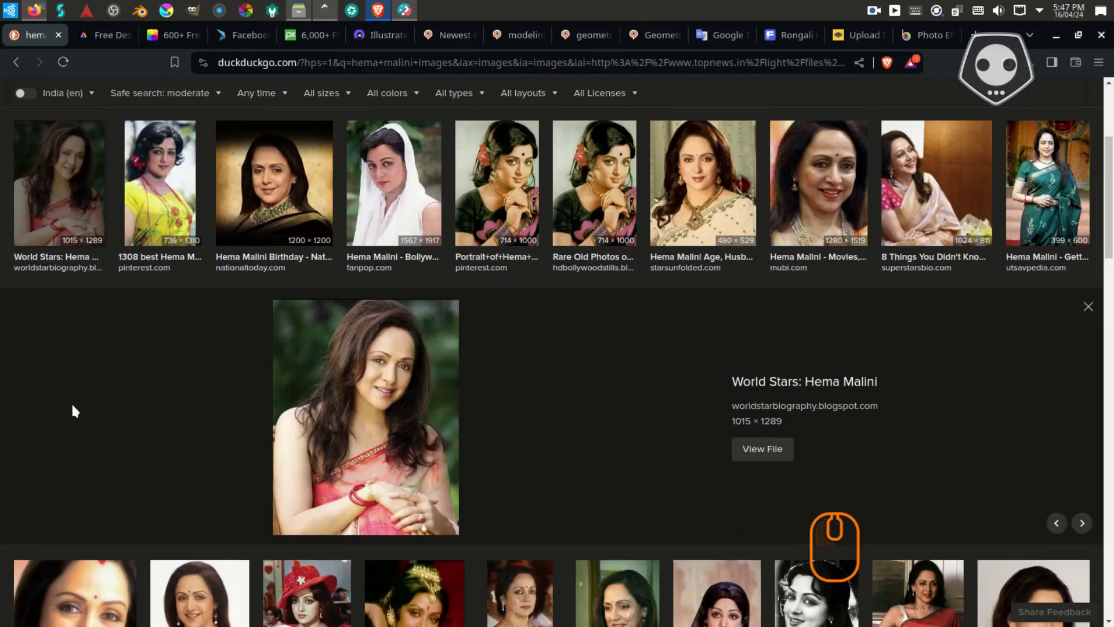
click(761, 449)
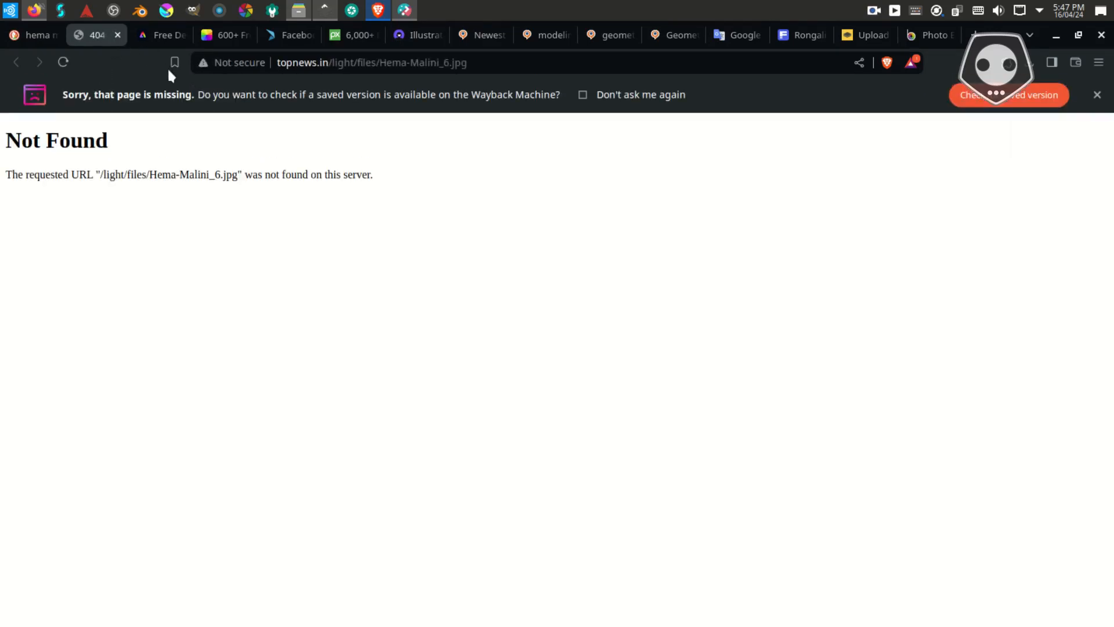
key(ctrl+w)
- Browse the image results and open the full-size file of the 1500 × 2250 Hema Malini photo from pages.rediff.com
scroll(713, 265, down, 4)
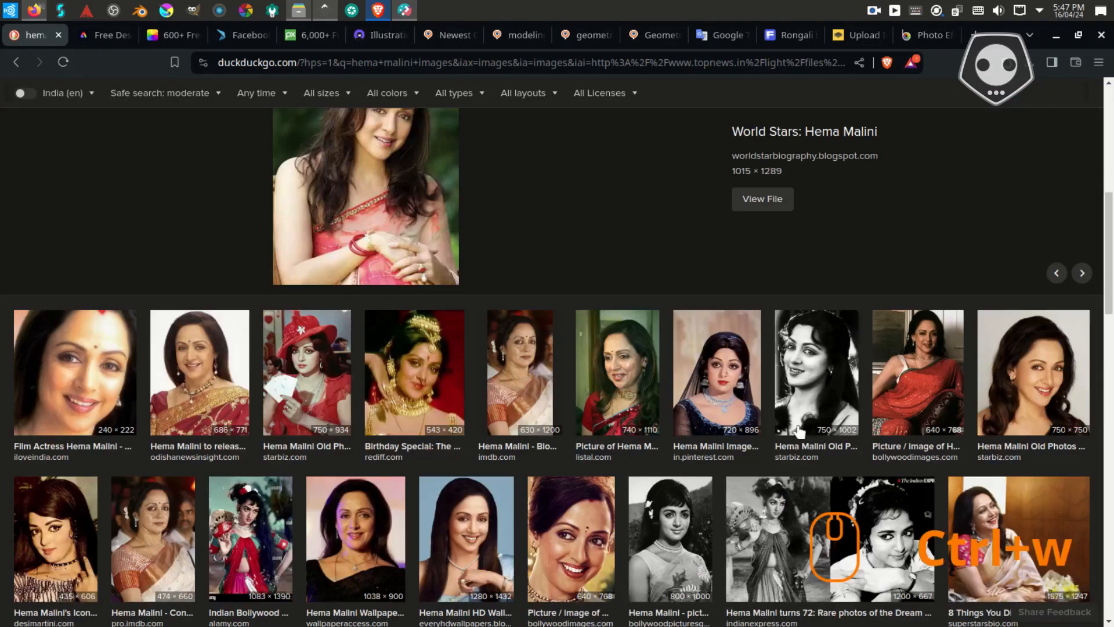
scroll(667, 383, down, 3)
scroll(615, 360, up, 1)
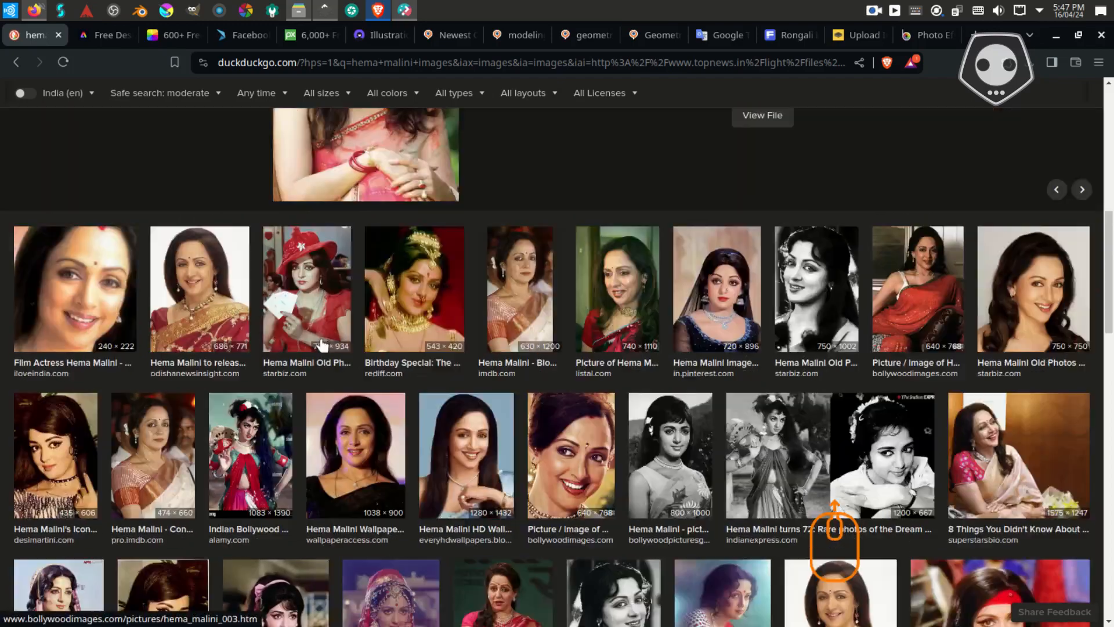
scroll(576, 342, down, 2)
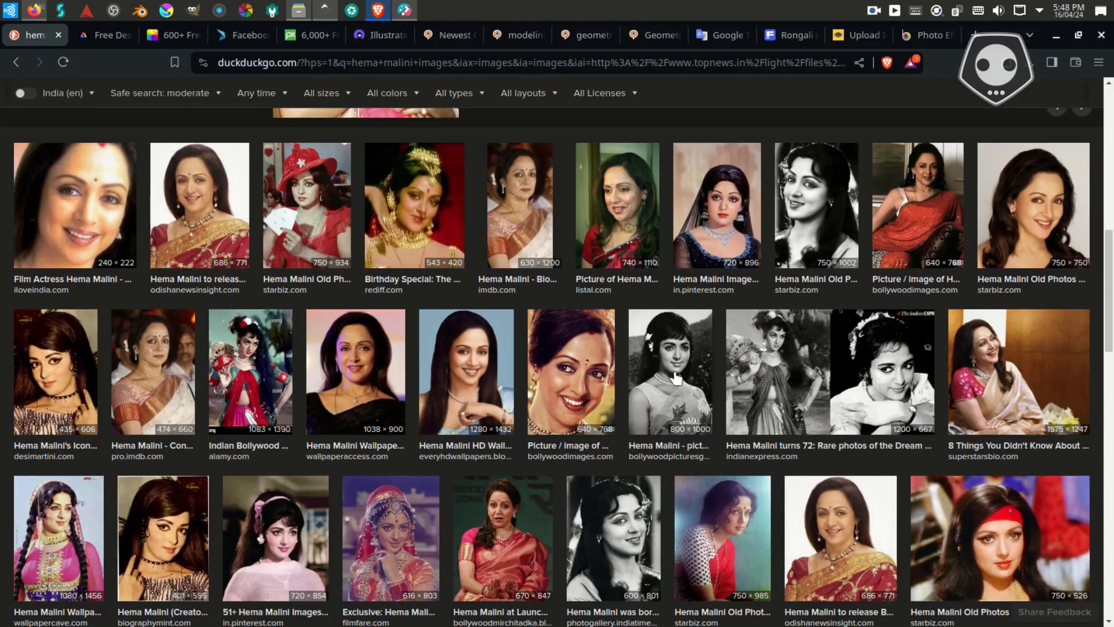
scroll(674, 378, down, 4)
scroll(673, 378, up, 12)
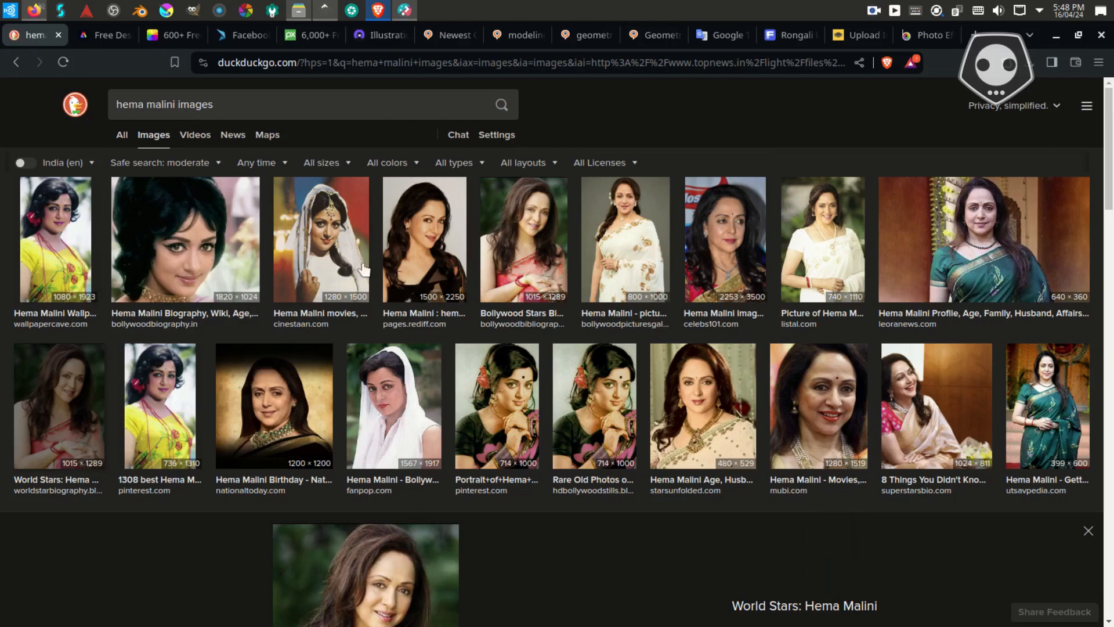
click(425, 255)
click(748, 459)
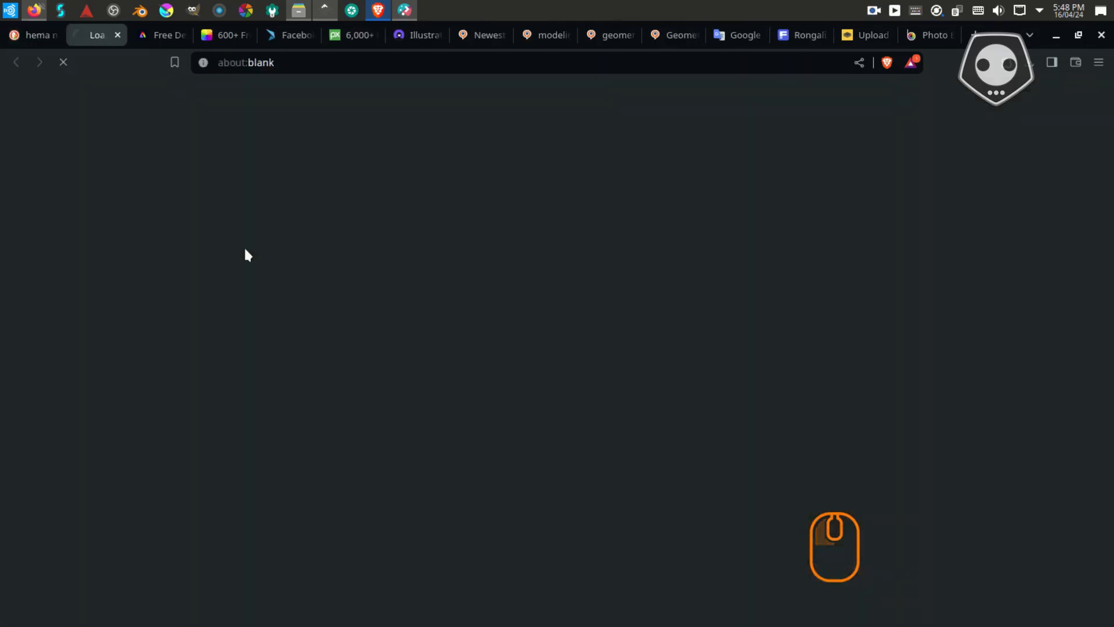
- Copy the web address of the opened Hema Malini photo and switch to the remove.bg upload page
click(341, 63)
right_click(340, 63)
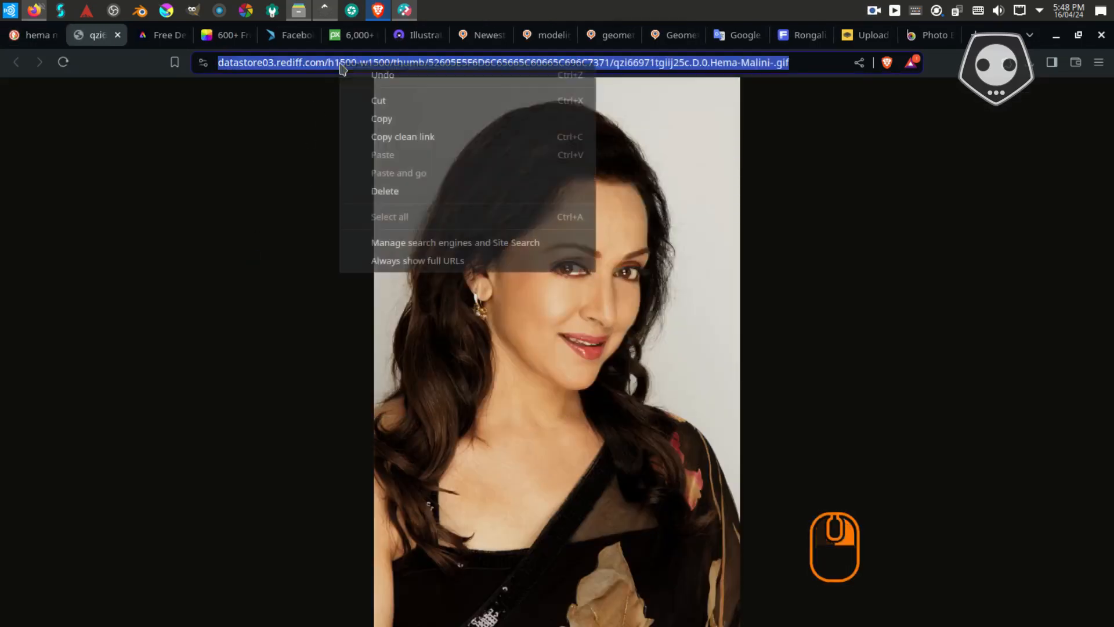
click(383, 118)
click(862, 34)
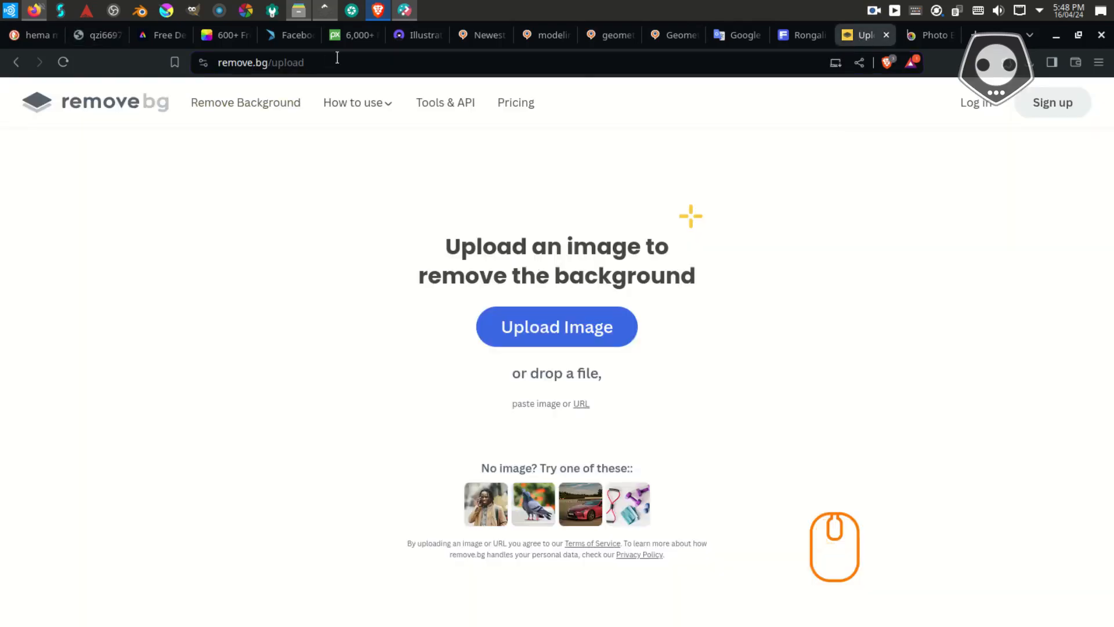
- Switch to the sticky note and add a new line reading "remove bg"
click(404, 10)
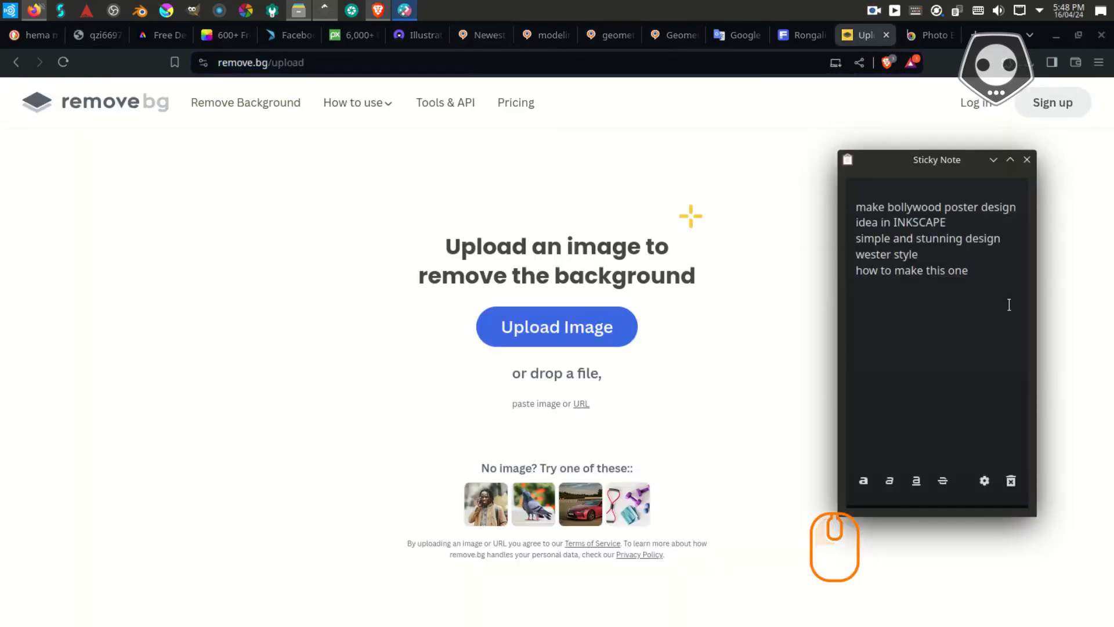
key(Return)
text(remove bg)
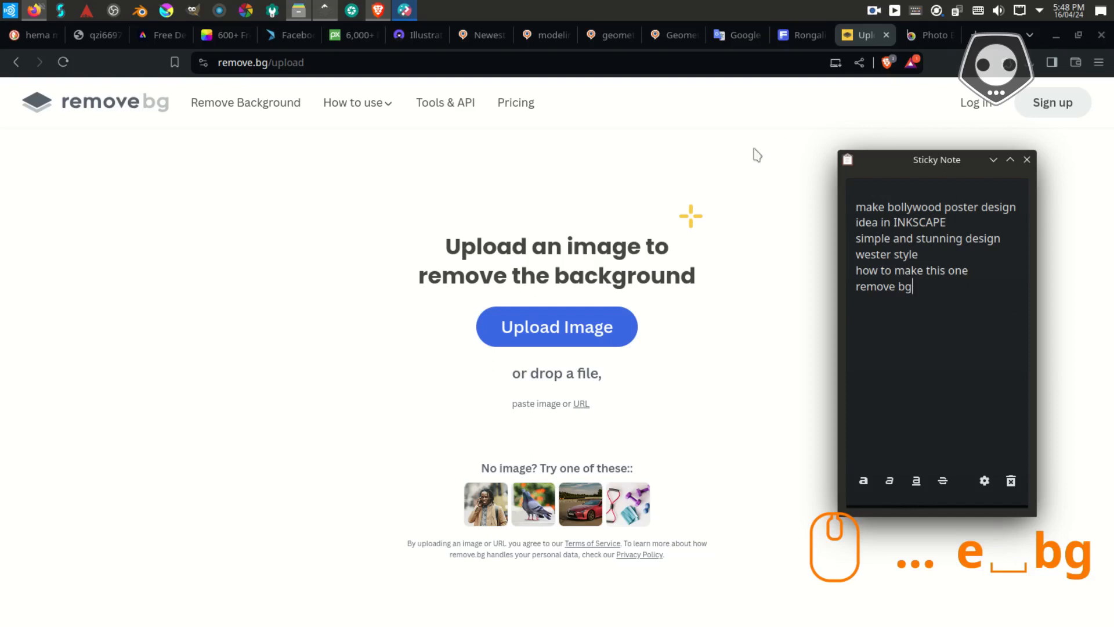
- Try to submit the copied Hema Malini image URL to remove.bg for background removal
click(581, 403)
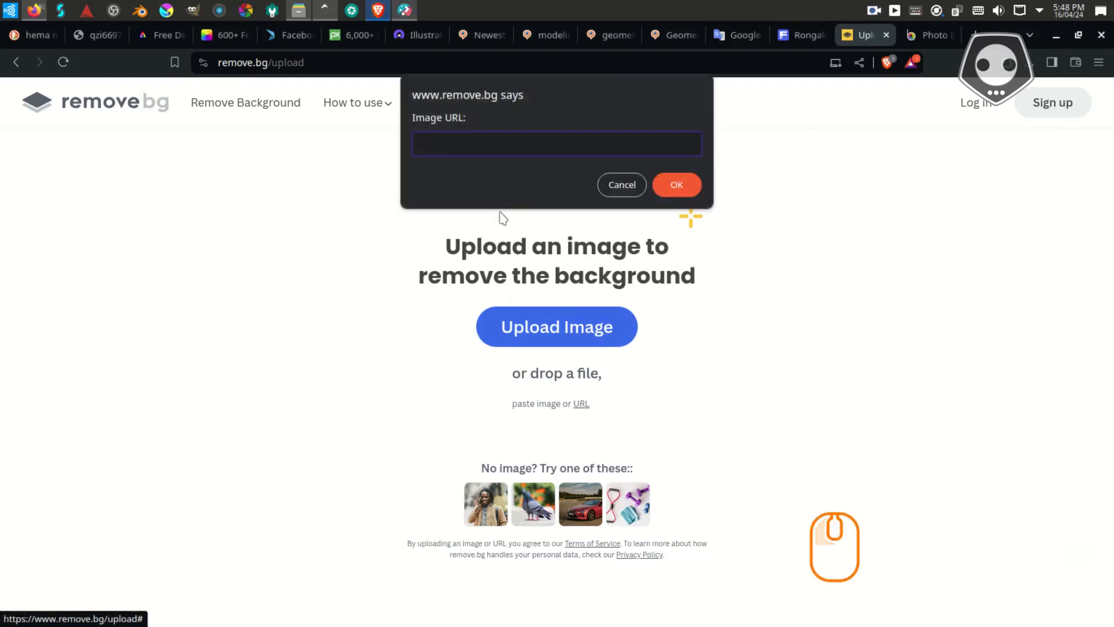
key(ctrl+v)
click(674, 184)
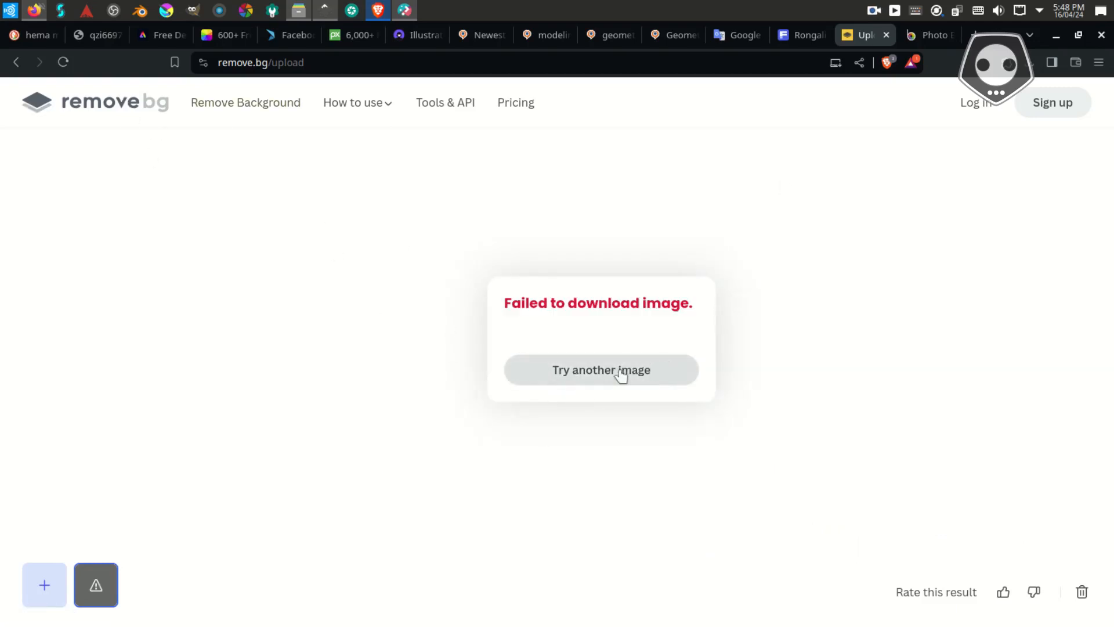
- Close the rediff photo page and preview the 800 × 1000 Hema Malini picture in the DuckDuckGo image results
click(90, 35)
key(ctrl+w)
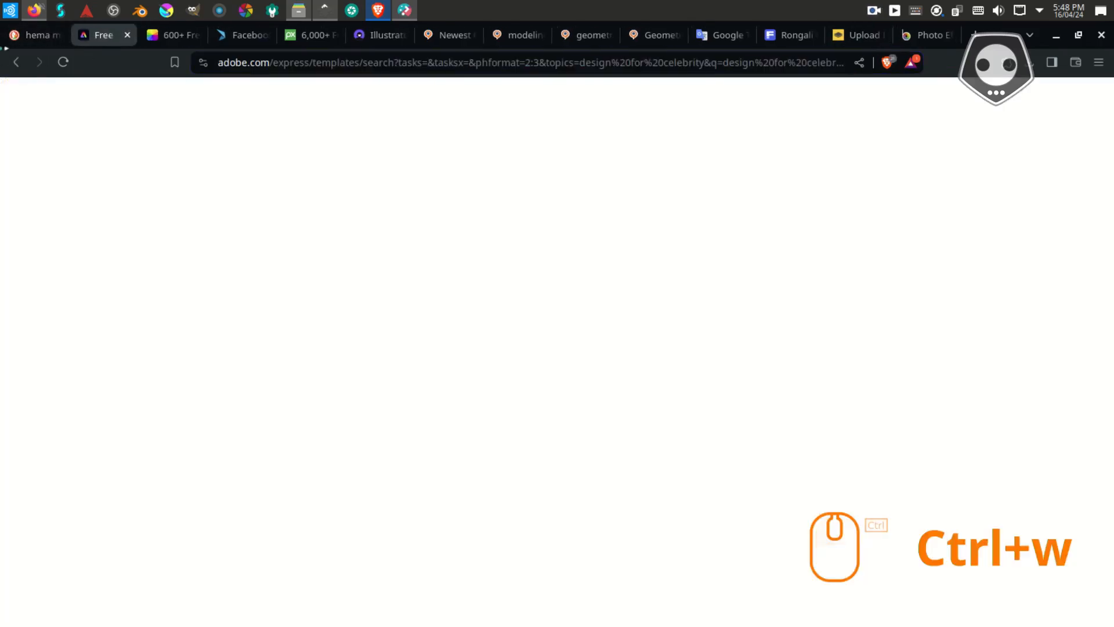
scroll(482, 302, up, 2)
click(650, 234)
scroll(650, 234, up, 2)
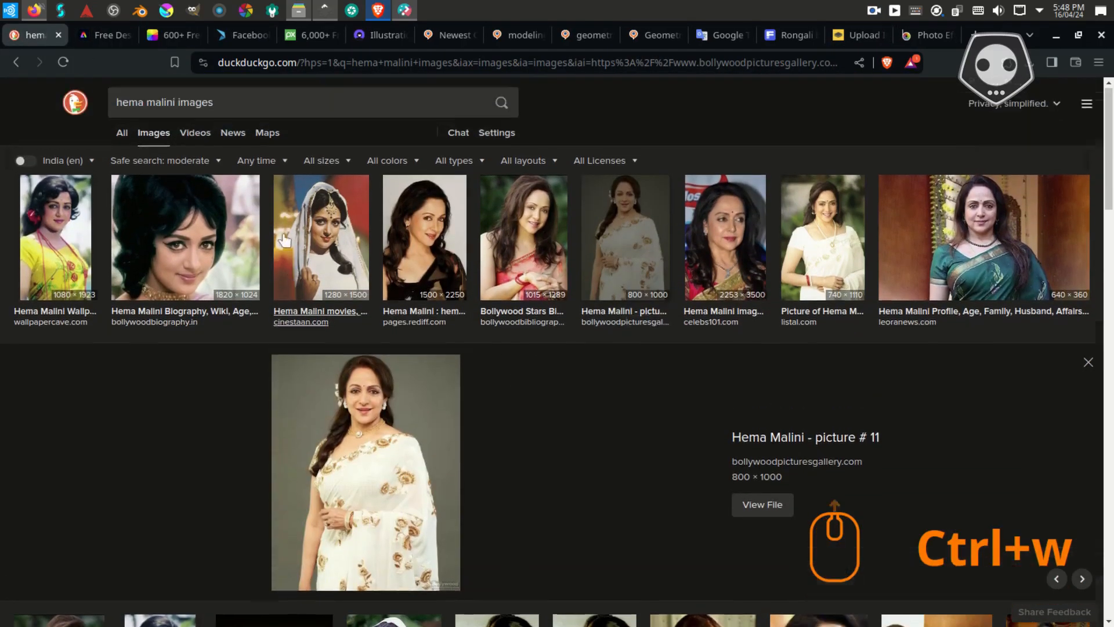
drag(218, 104, 46, 101)
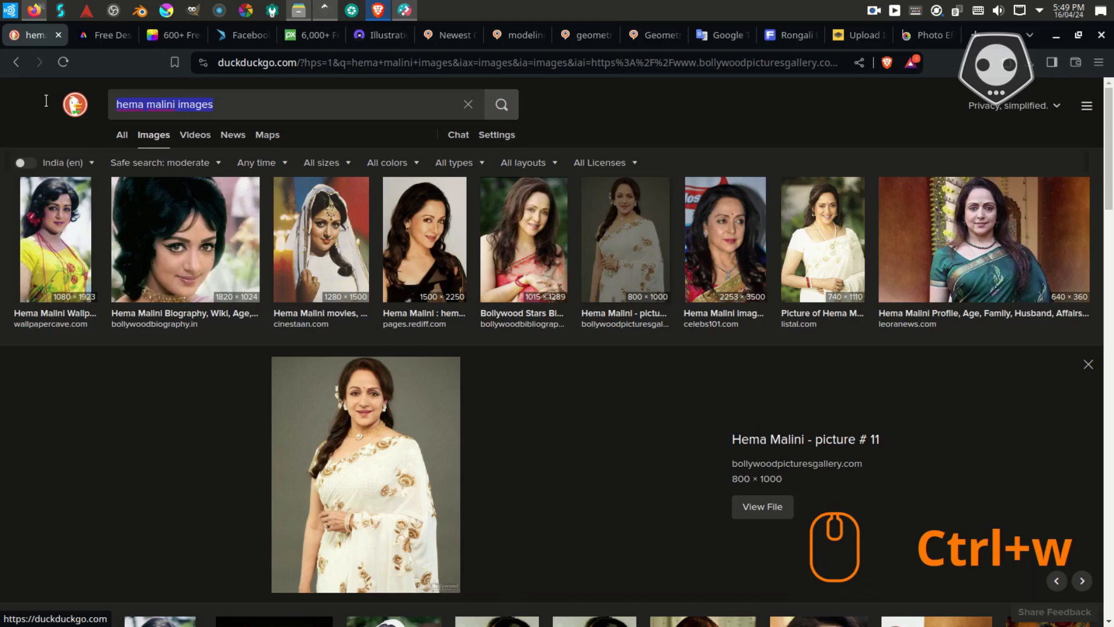
text(kangana)
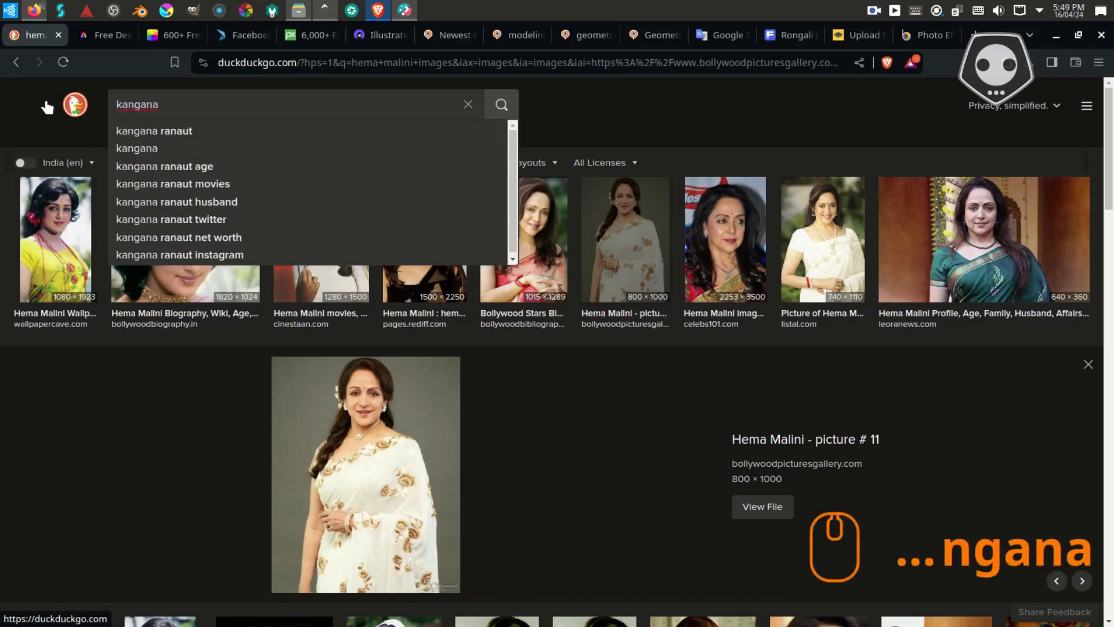
key(BackSpace)
key(BackSpace)
key(BackSpace)
key(BackSpace)
key(BackSpace)
key(BackSpace)
key(BackSpace)
key(BackSpace)
text(tab)
key(BackSpace)
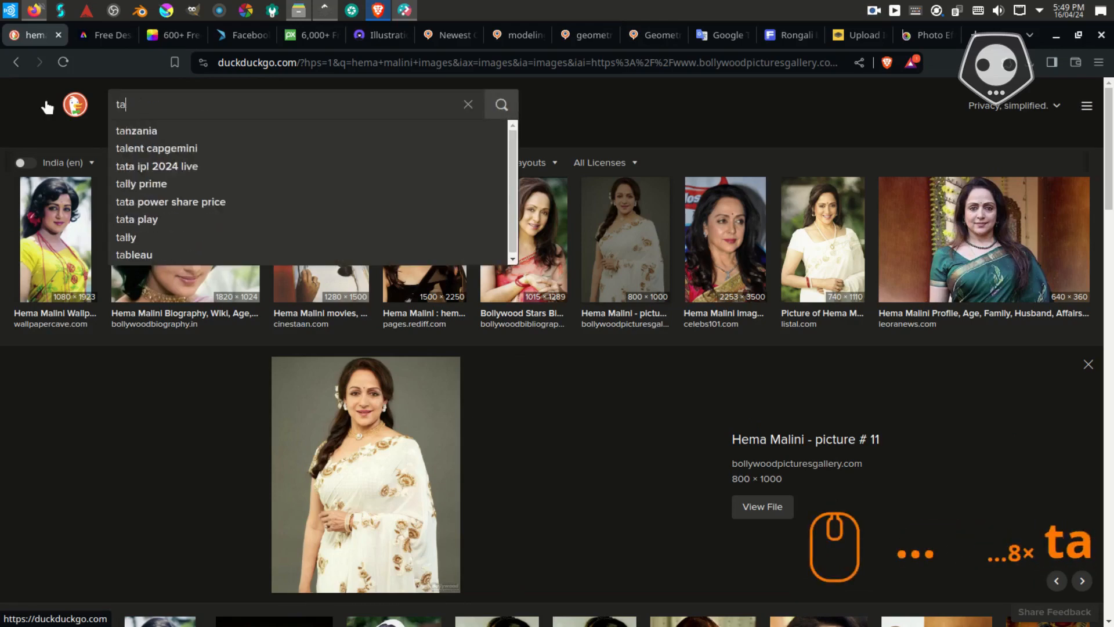
key(BackSpace)
key(BackSpace)
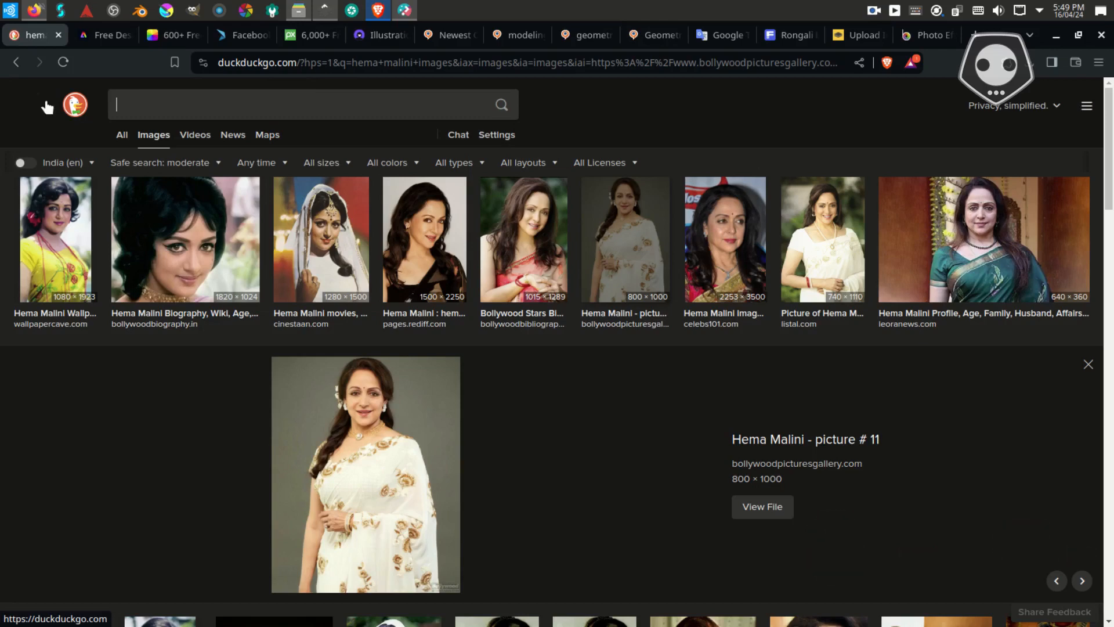
- Search the DuckDuckGo images for "jahubi kapoor" in place of the Hema Malini query
text(jahubi)
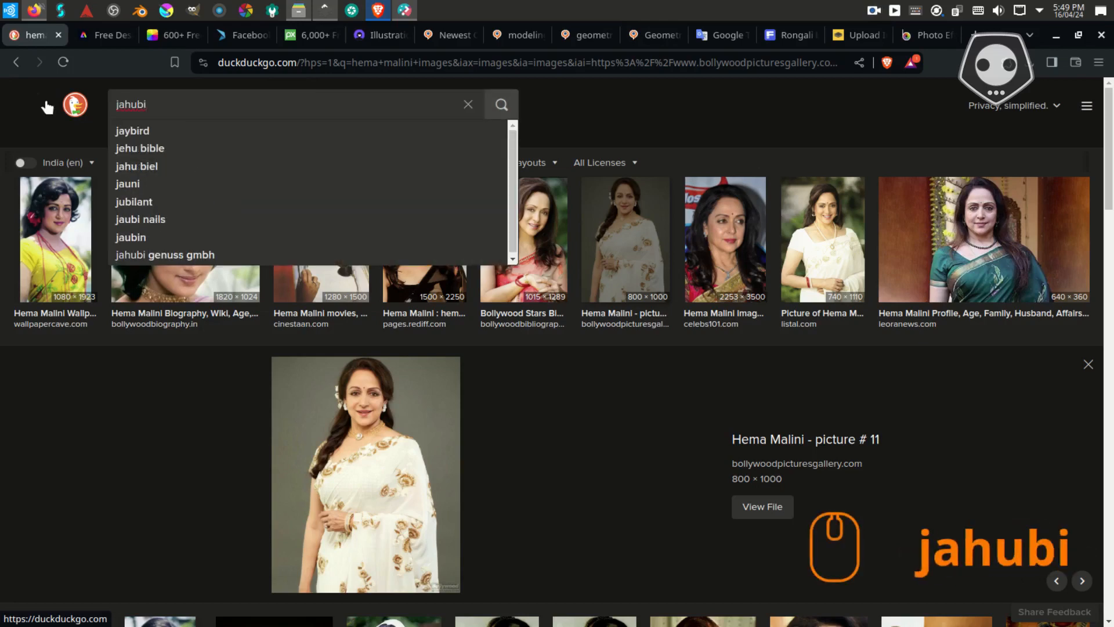
text( kapoor)
key(Return)
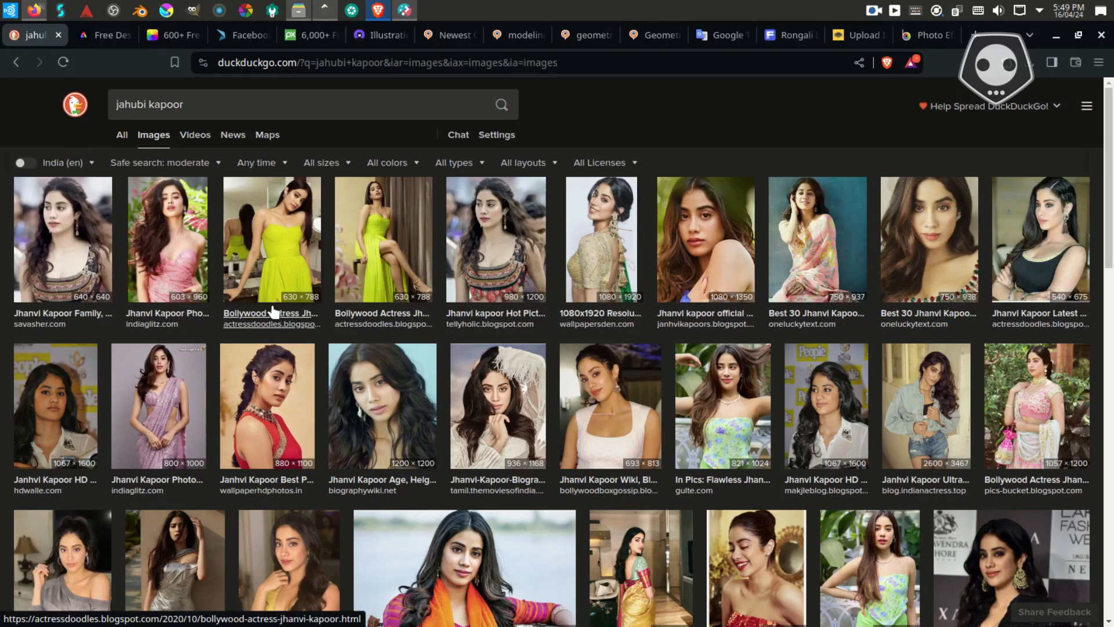
- Open the full-size file of the 880 × 1100 Janhvi Kapoor photo from wallpaperhdphotos.in and copy its web address
scroll(408, 315, down, 1)
click(268, 337)
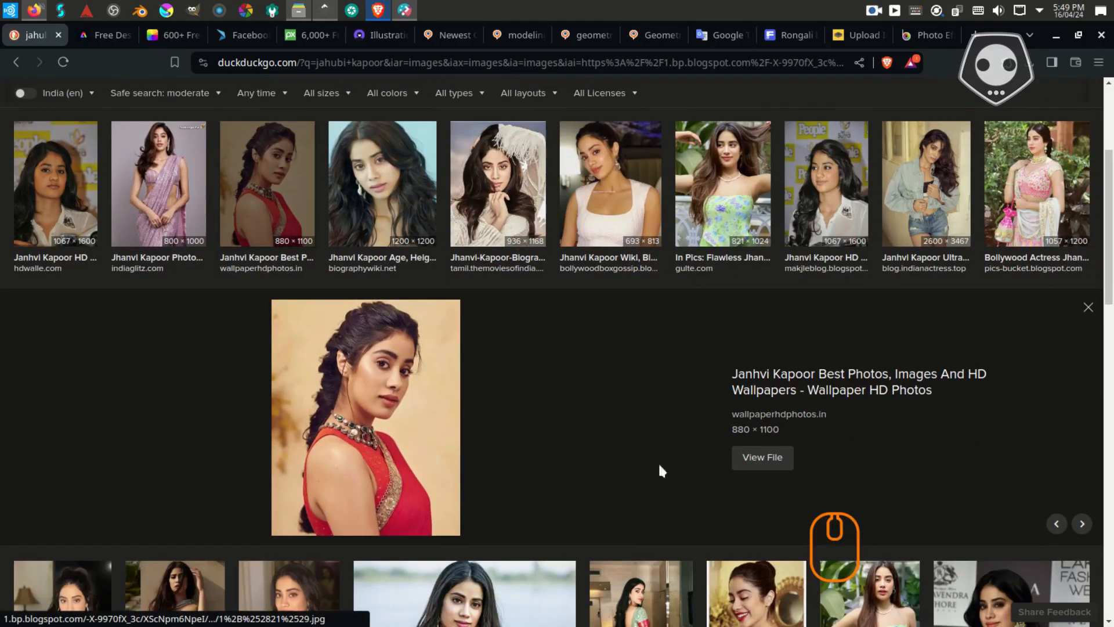
click(753, 458)
click(428, 62)
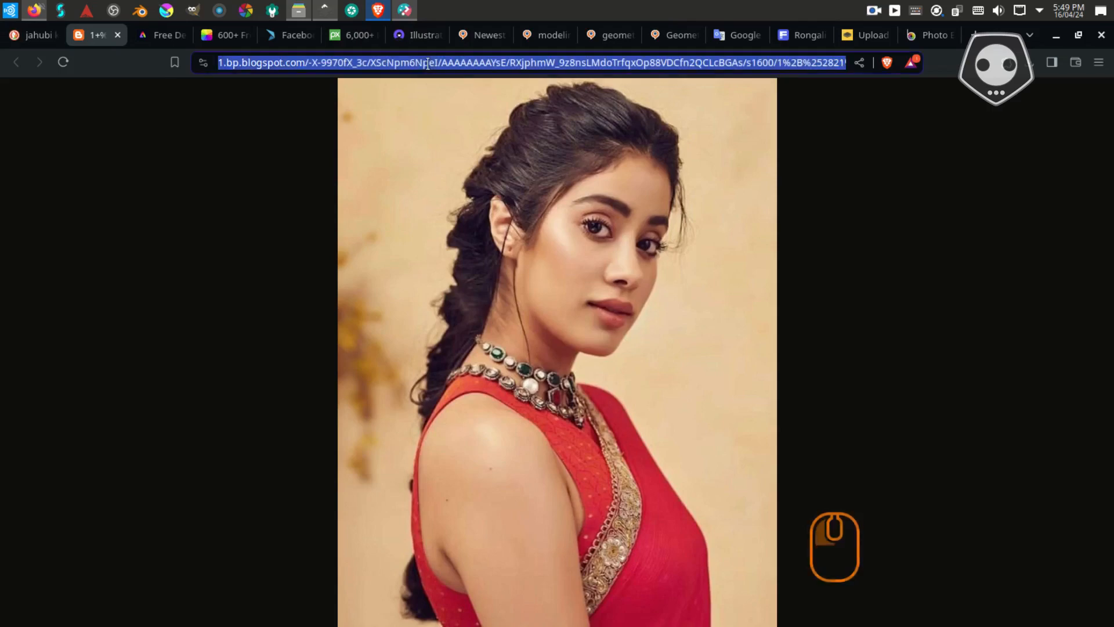
right_click(428, 62)
click(475, 119)
- Delete the failed upload on remove.bg and submit the copied Janhvi Kapoor image URL for background removal
click(858, 35)
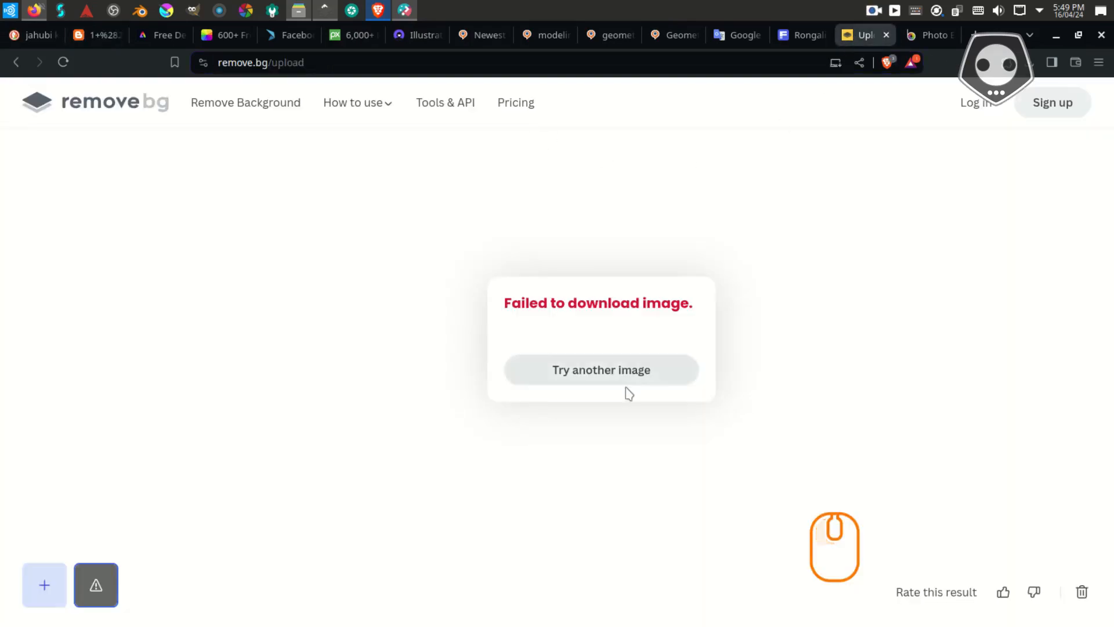
click(1080, 592)
click(581, 406)
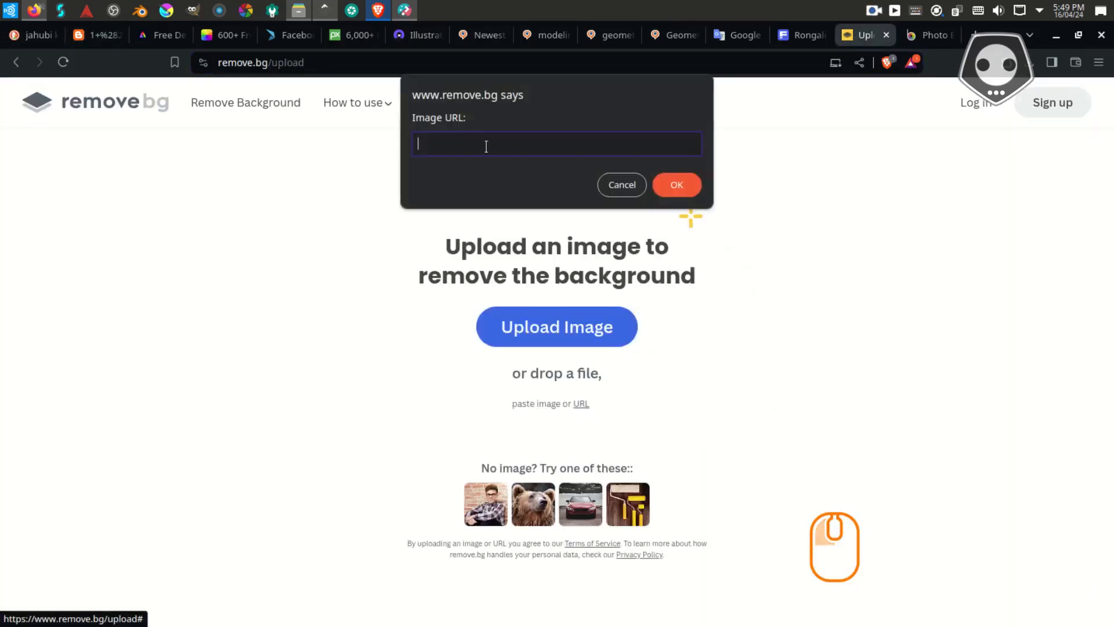
key(ctrl+v)
key(Return)
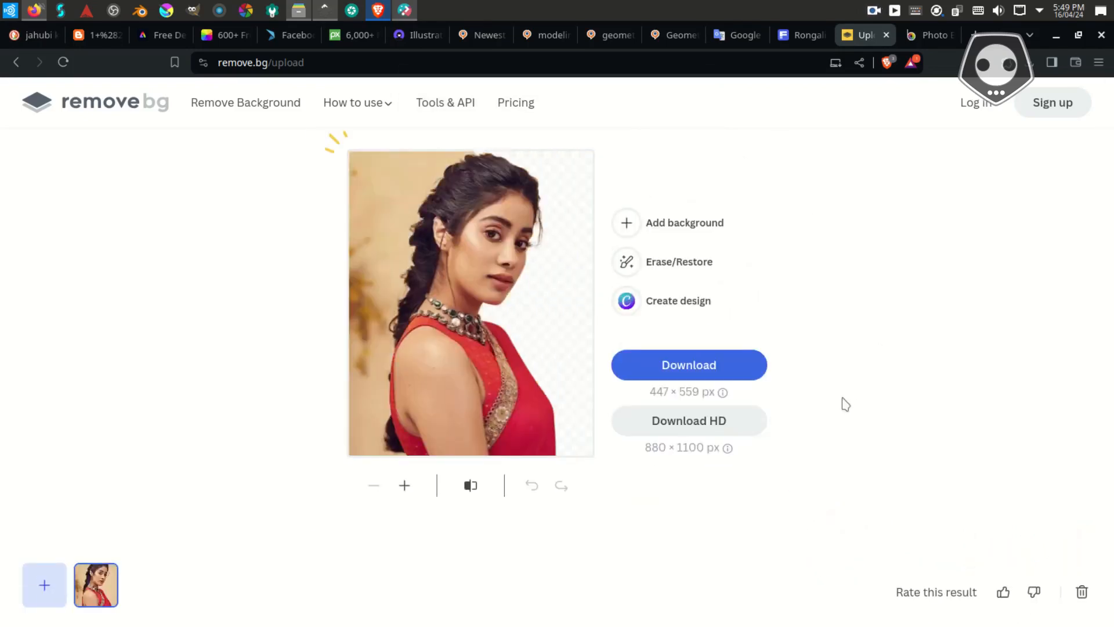
- Download the 447 × 559 px cutout to the Downloads folder as jahubikapoor.png
click(686, 363)
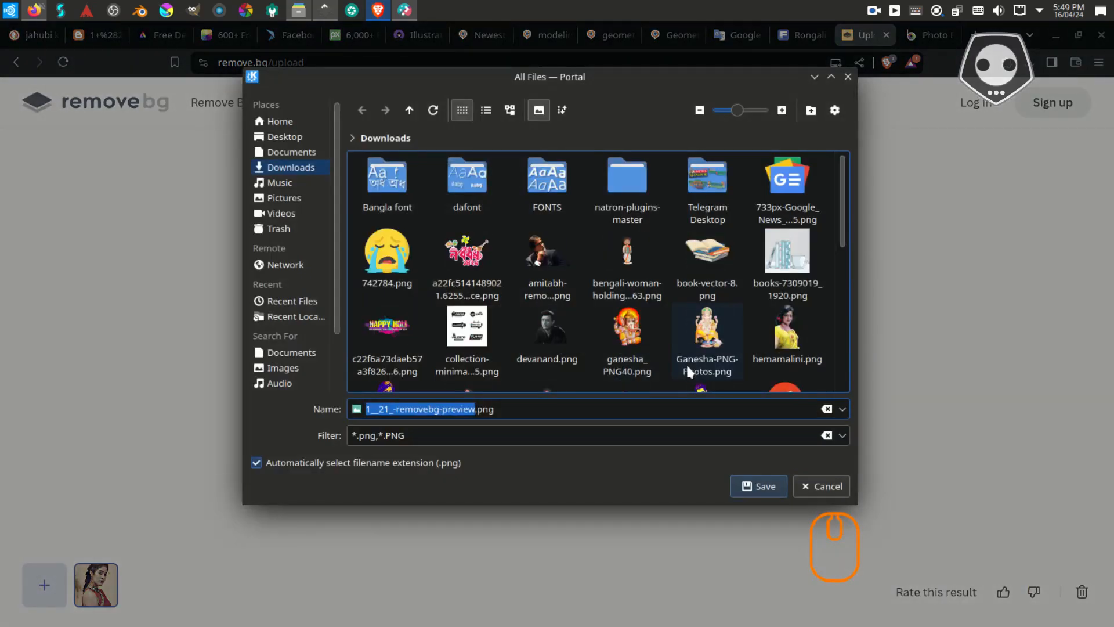
text(jahubikapoor)
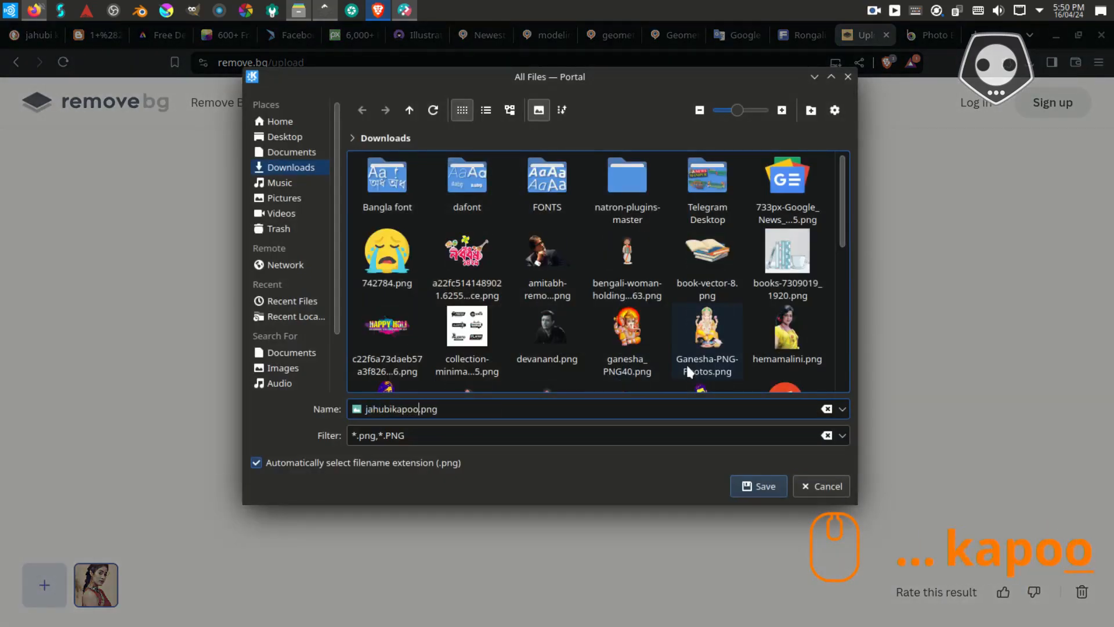
key(Return)
click(735, 172)
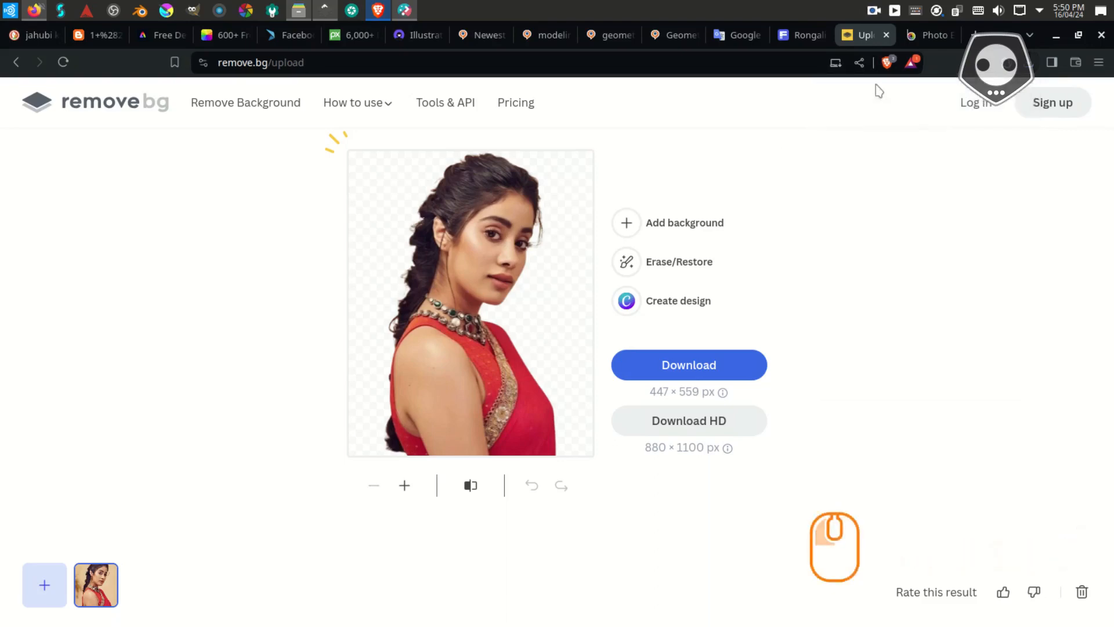
- Switch to the BeFunky Pop Art editor and dismiss the upgrade offer
click(922, 36)
click(871, 149)
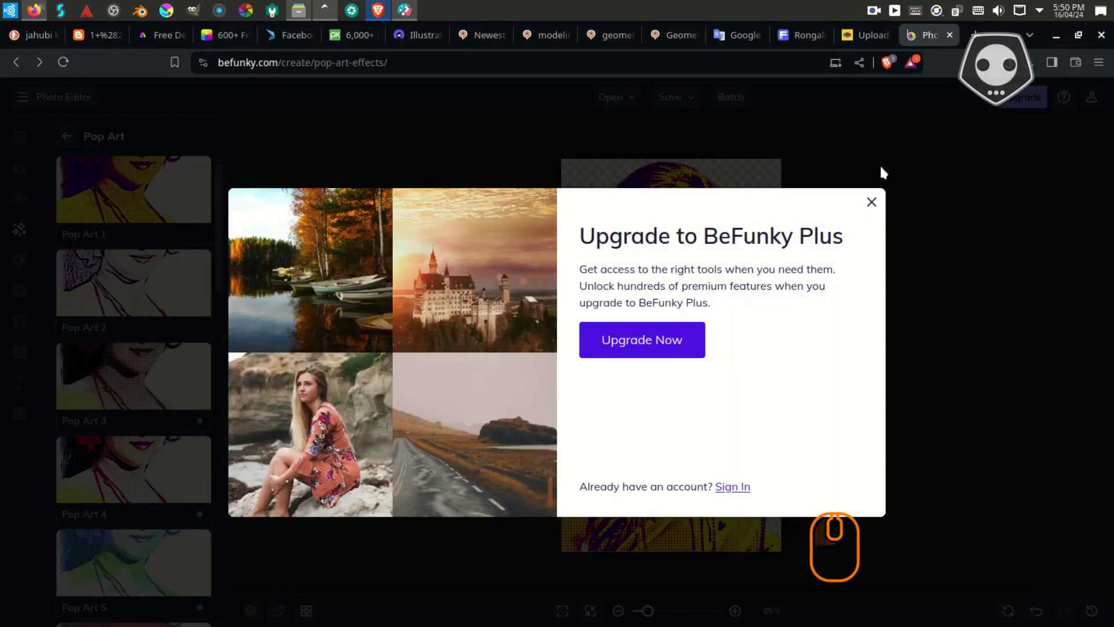
click(871, 200)
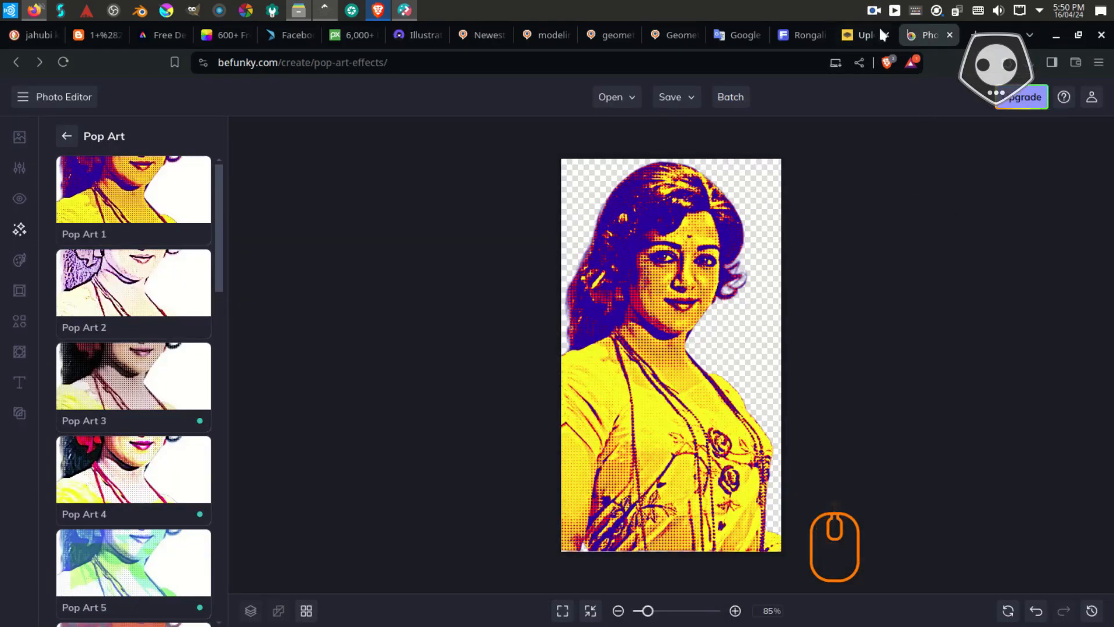
- Append ">make pop art from here" after "remove bg" in the sticky note, and return to the BeFunky editor
click(405, 11)
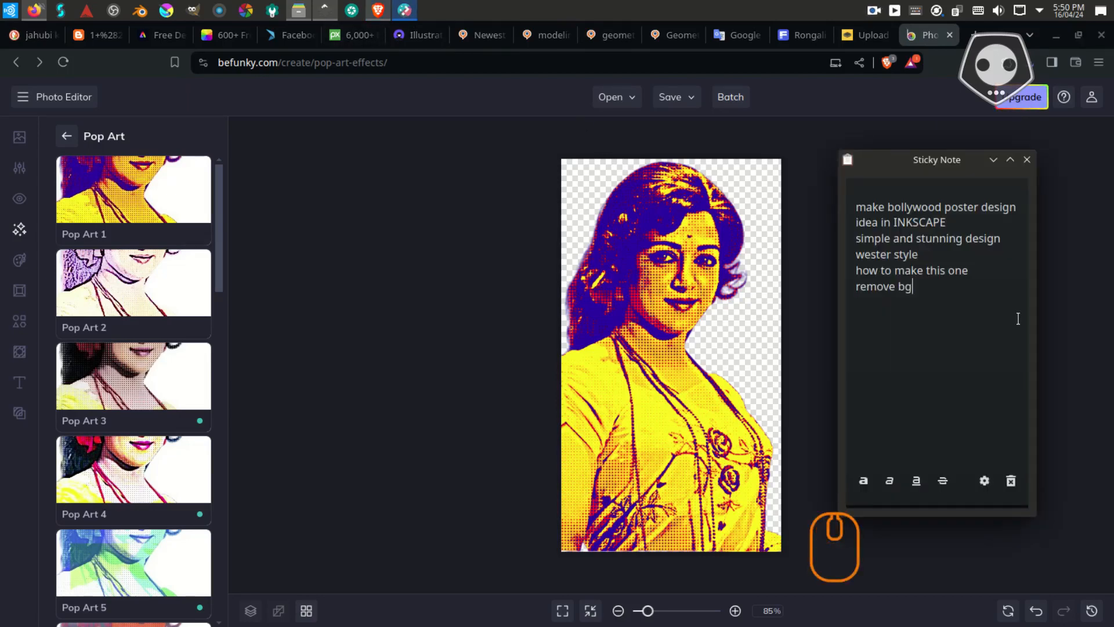
text(make pop)
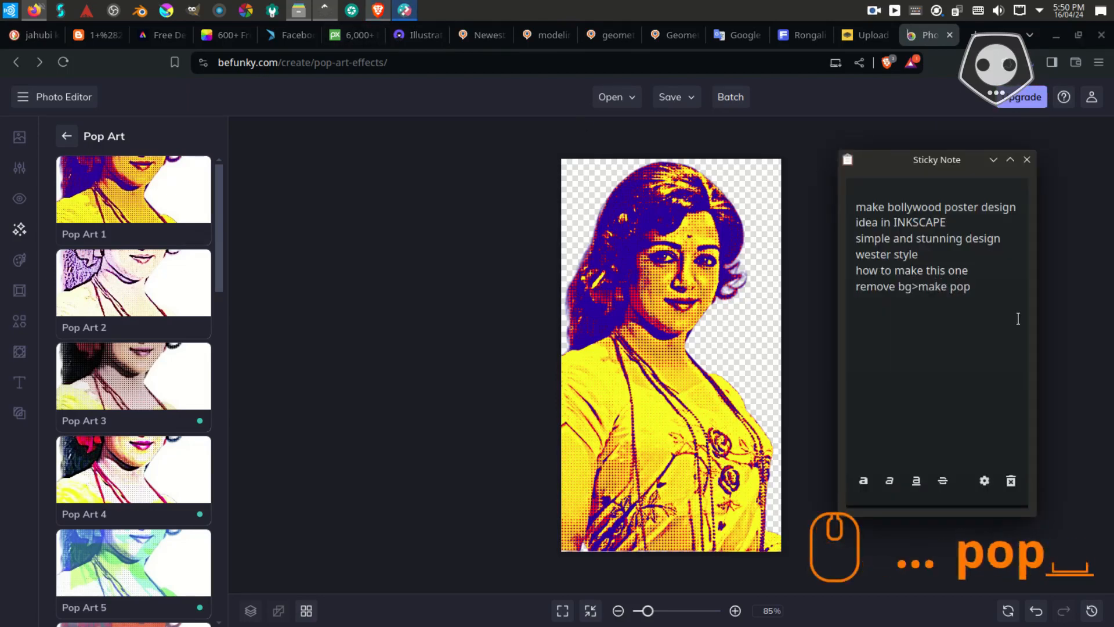
text( art from here)
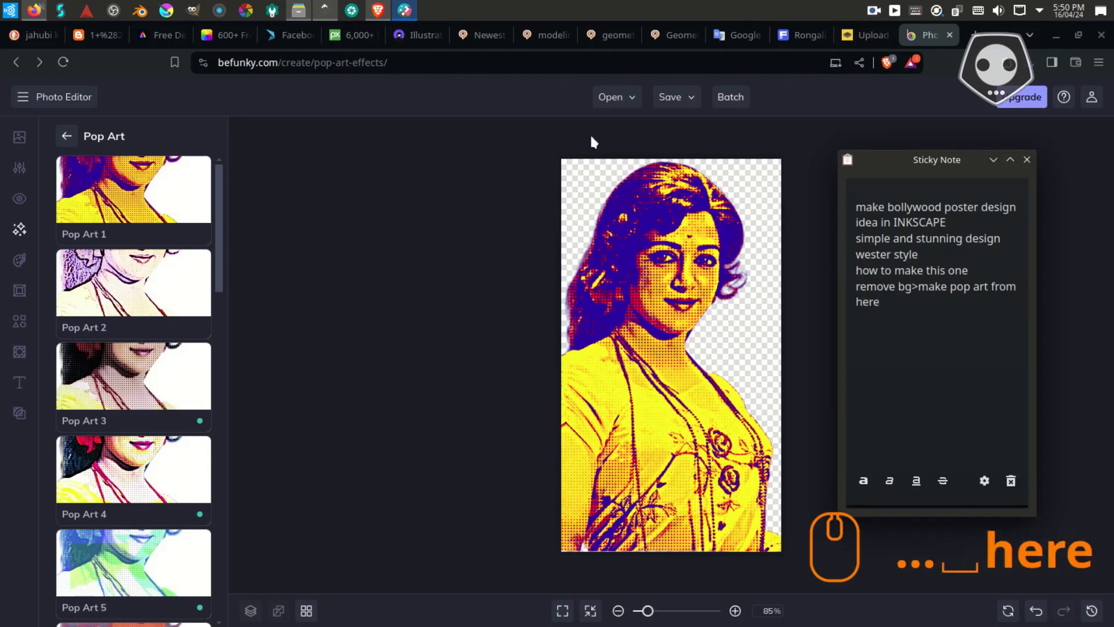
click(656, 290)
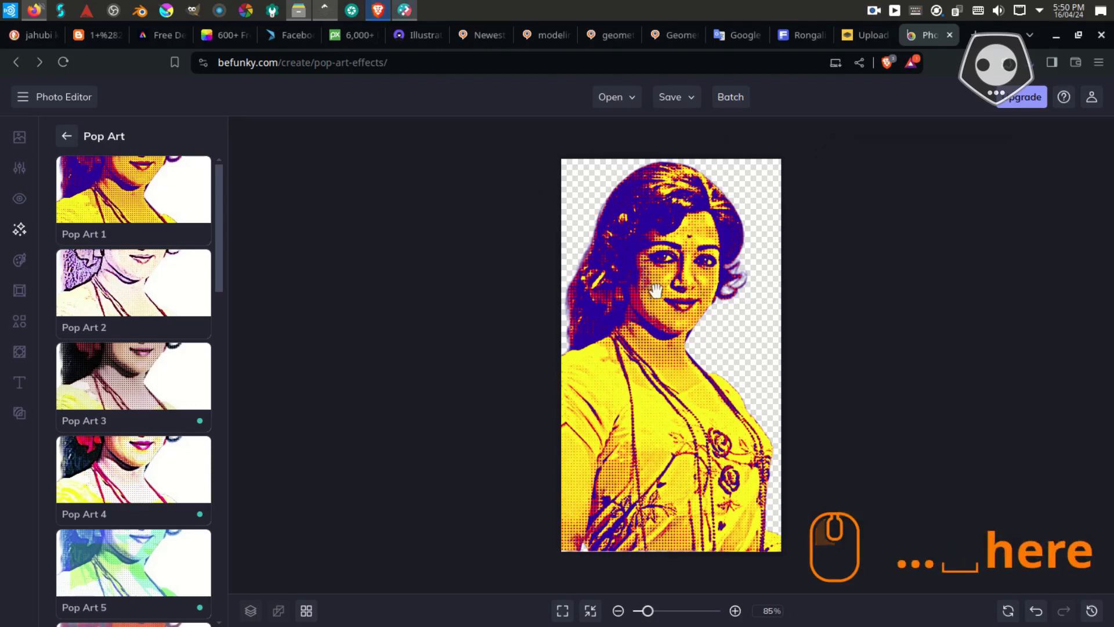
- Open jahubikapoor.png from the computer's Downloads folder in the BeFunky photo editor
click(610, 97)
click(634, 155)
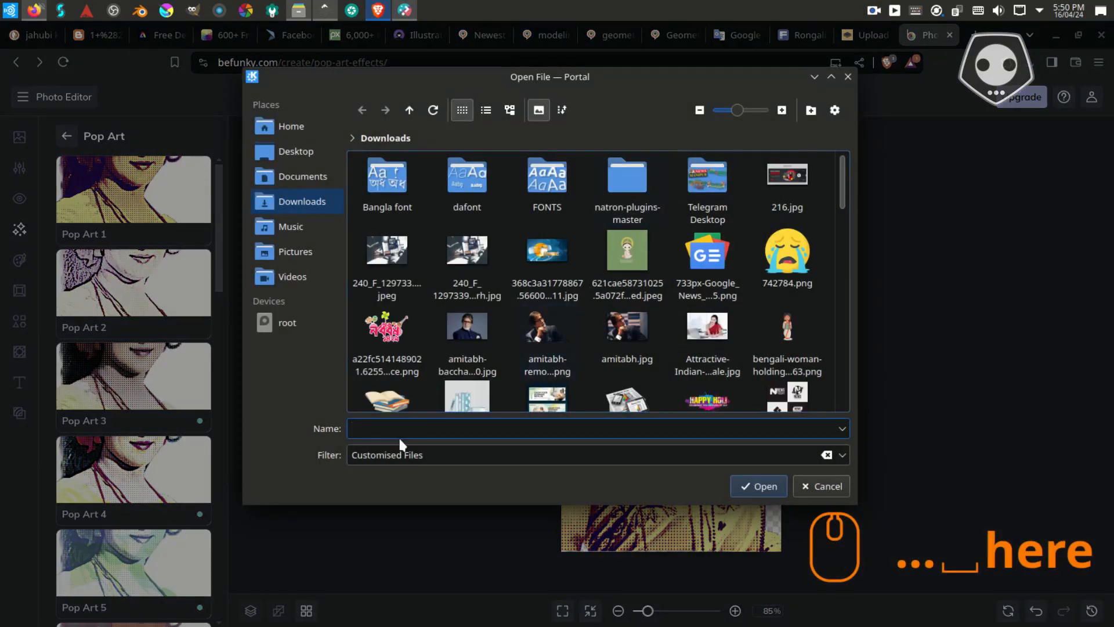
text(jahu)
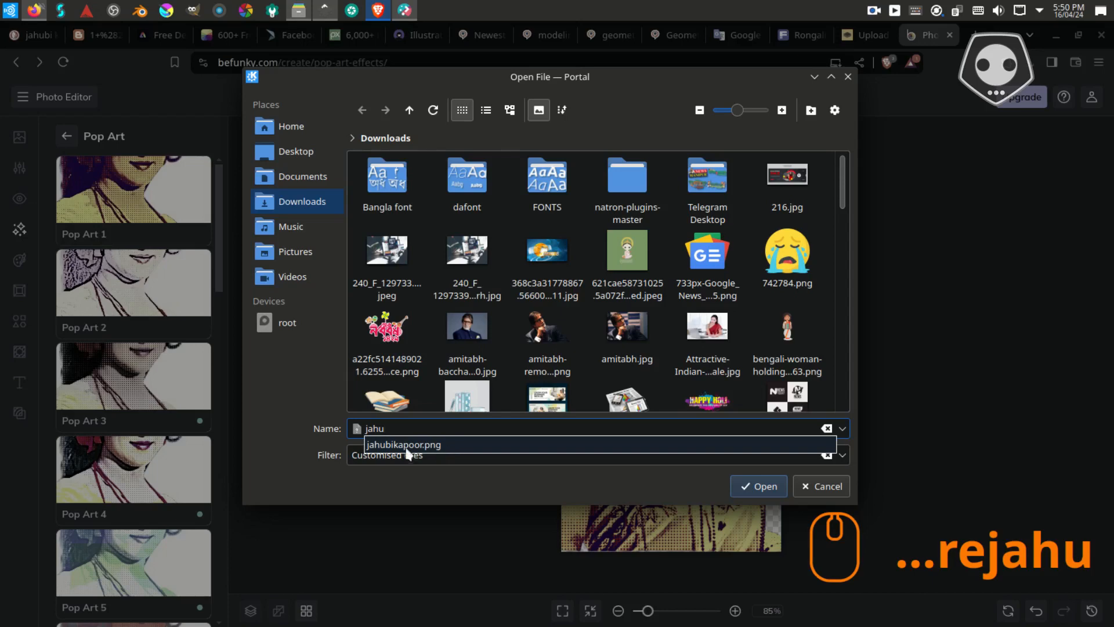
click(407, 447)
click(761, 489)
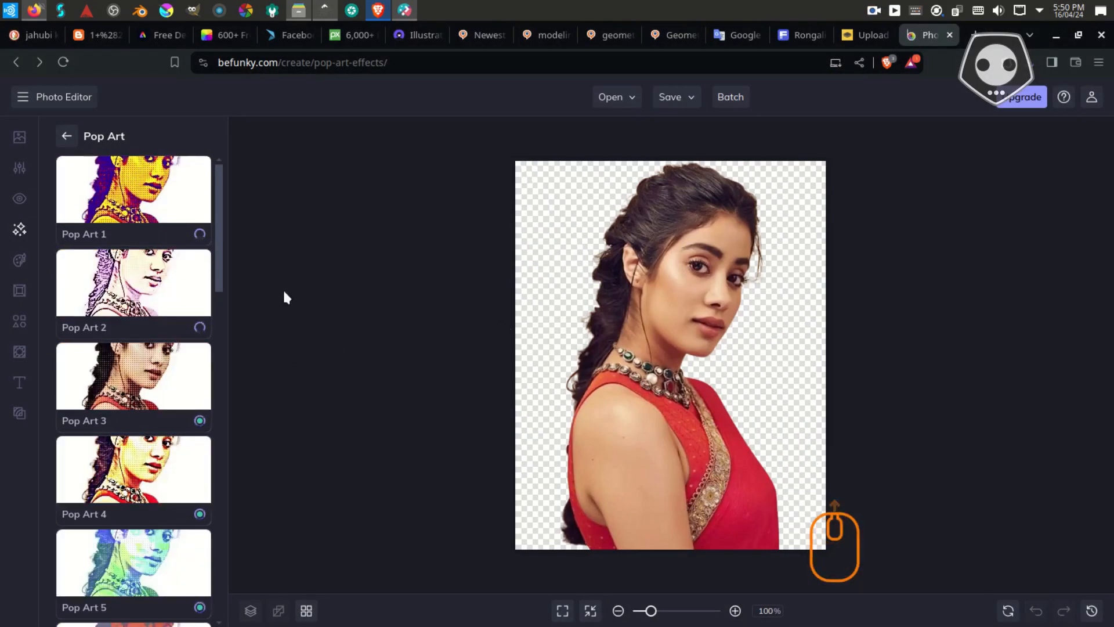
- Apply the Pop Art 1 effect to the cutout portrait and switch back to the Inkscape document
click(163, 232)
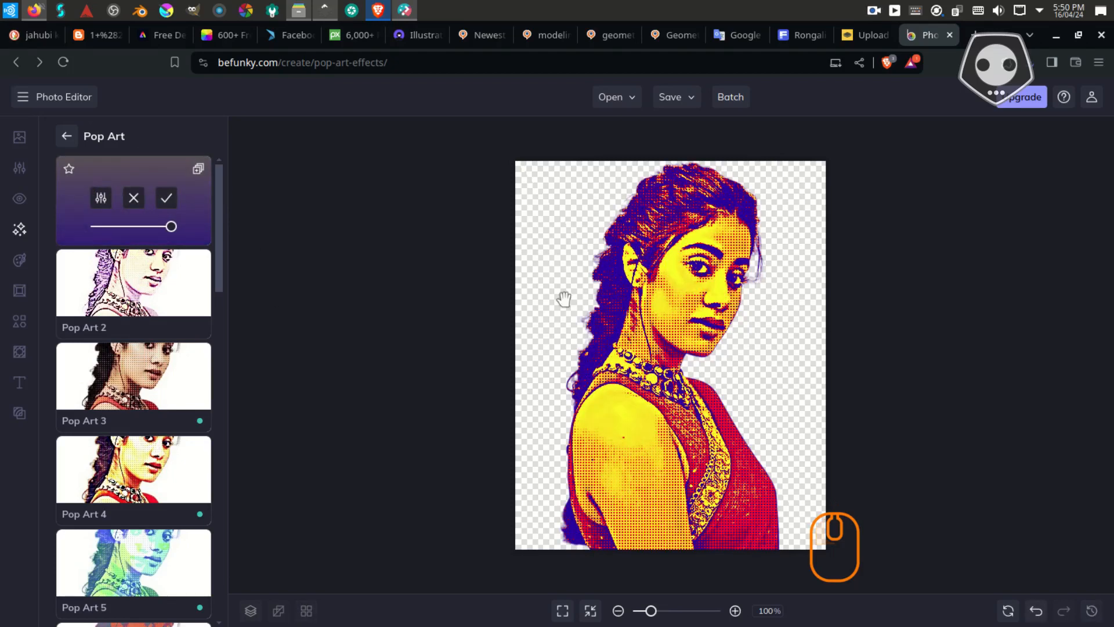
click(681, 98)
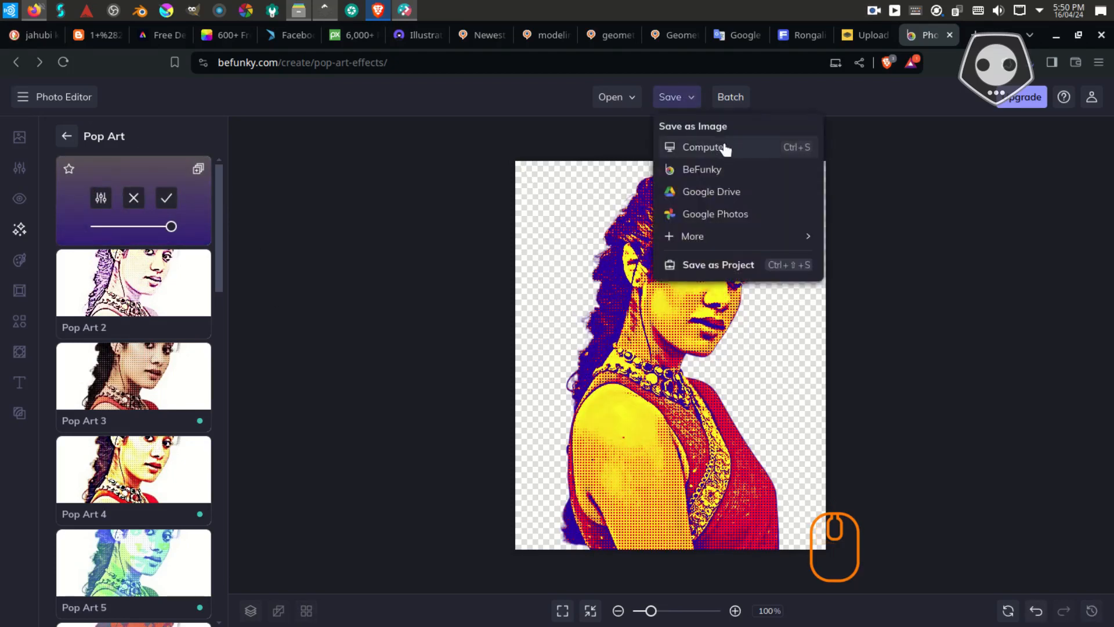
click(935, 168)
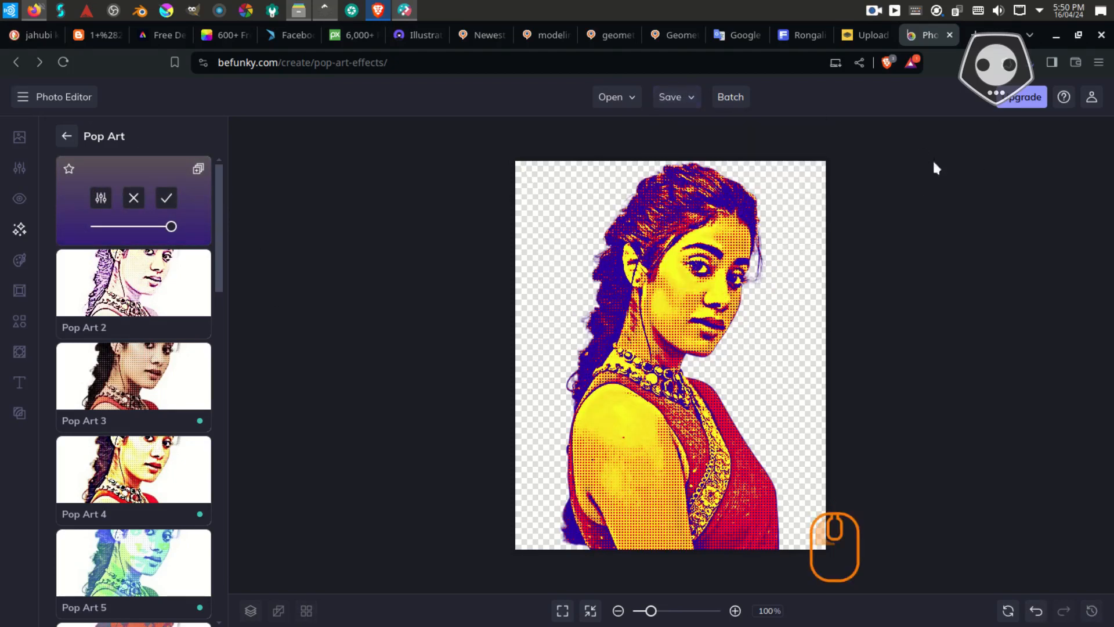
click(325, 10)
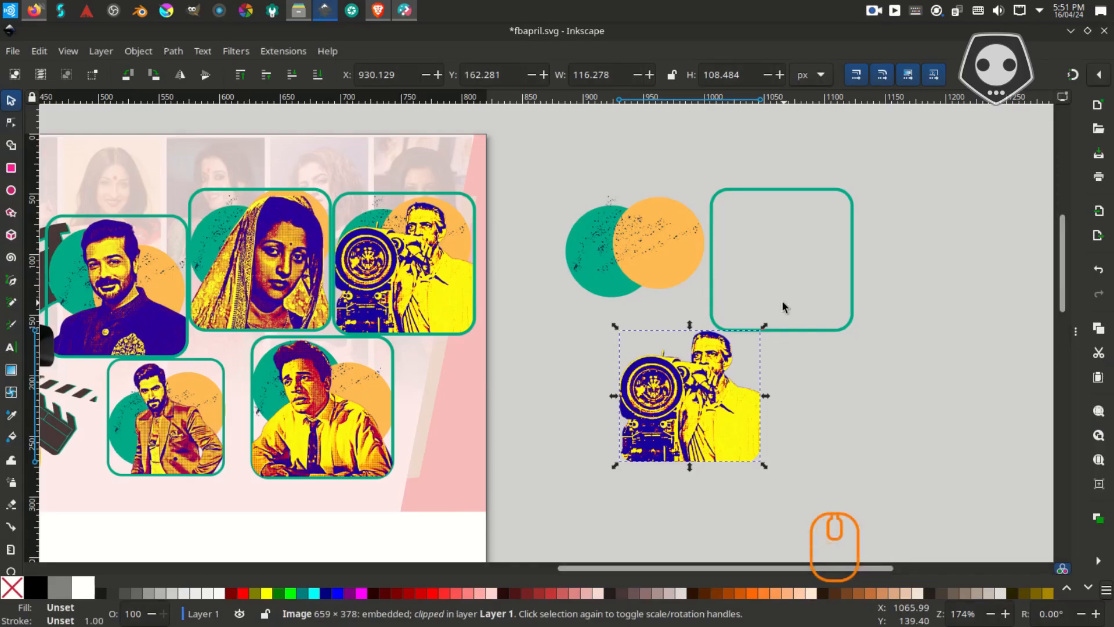
- Move the speckle texture off the overlapping circles and into the empty rounded frame
scroll(583, 223, up, 3)
drag(583, 221, 783, 215)
drag(777, 167, 671, 194)
- Append " to make it>" to the last line of the sticky note
click(404, 10)
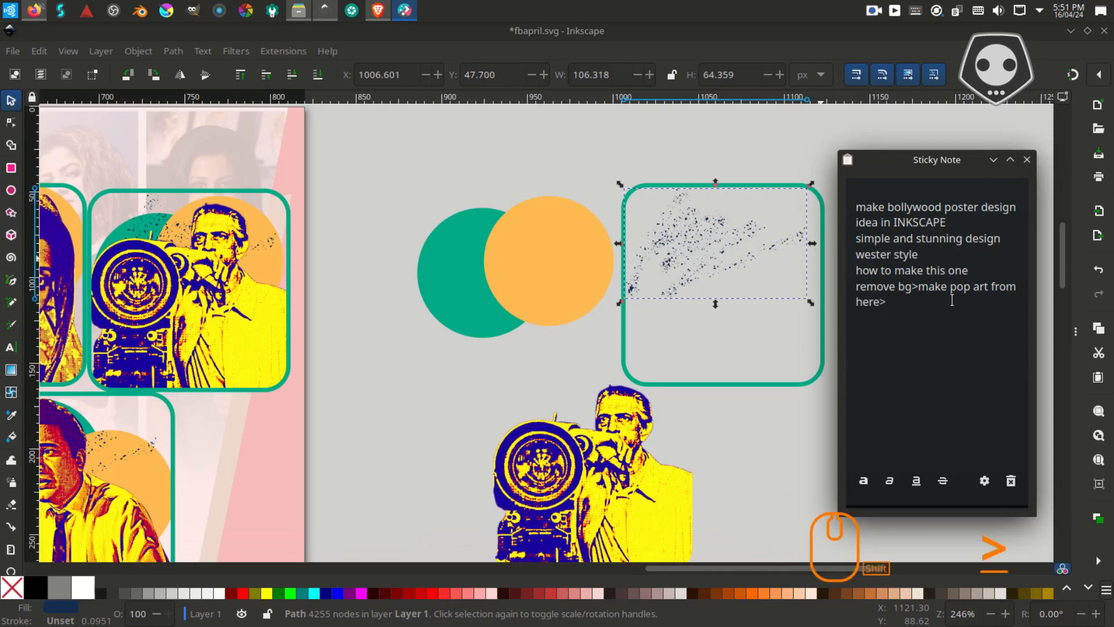
text(to make it)
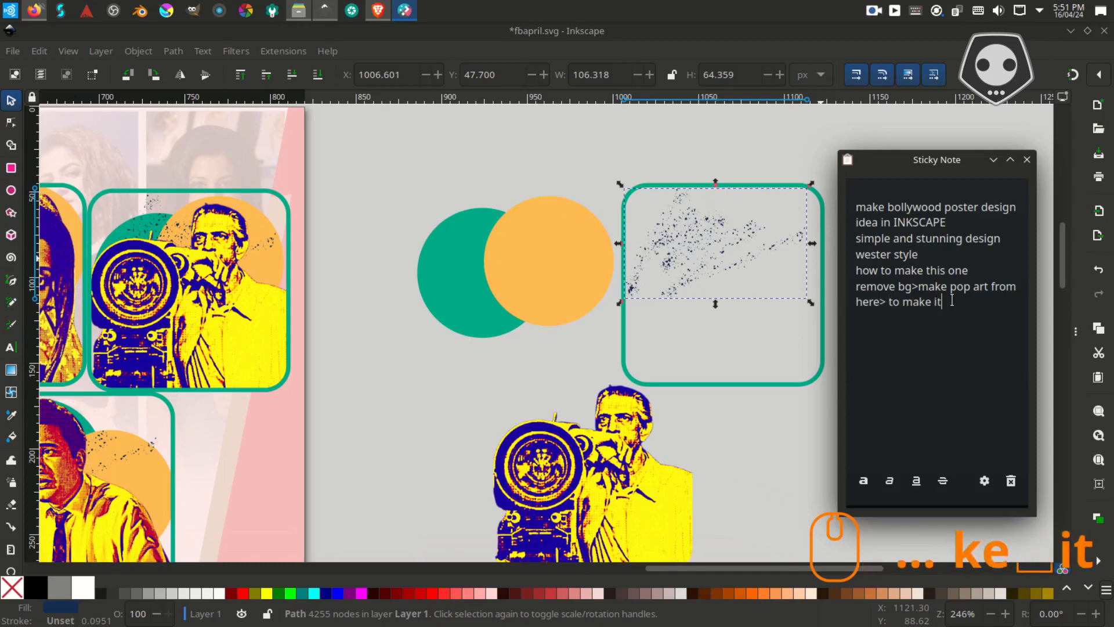
text(>)
- Open MyPaint and paint loose diagonal strokes of black splatter across the blank canvas
key(super)
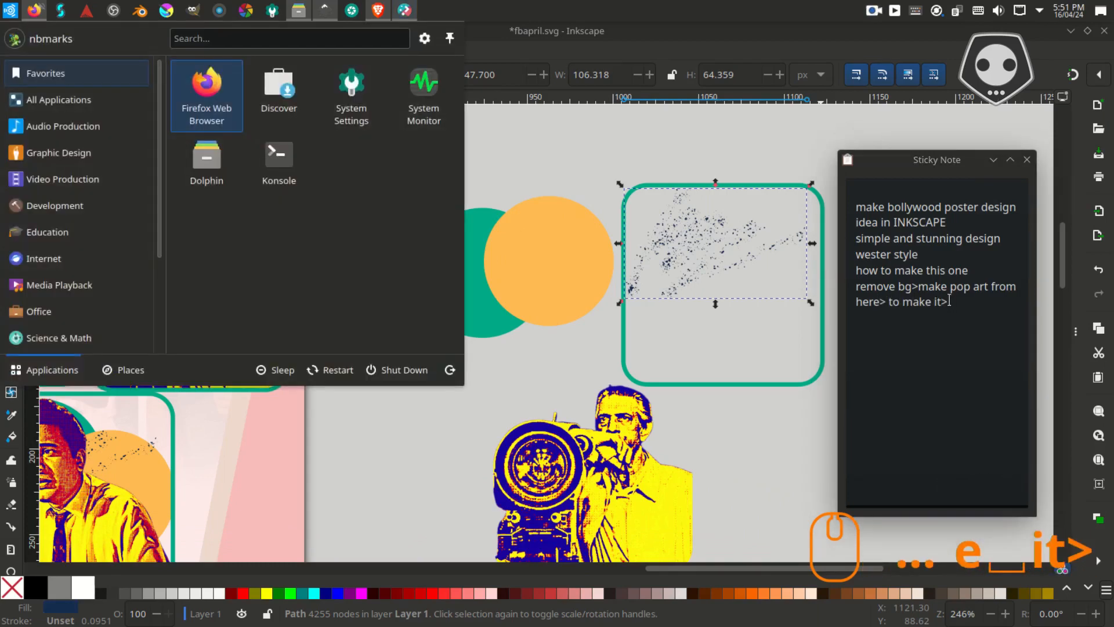
text(my)
click(68, 78)
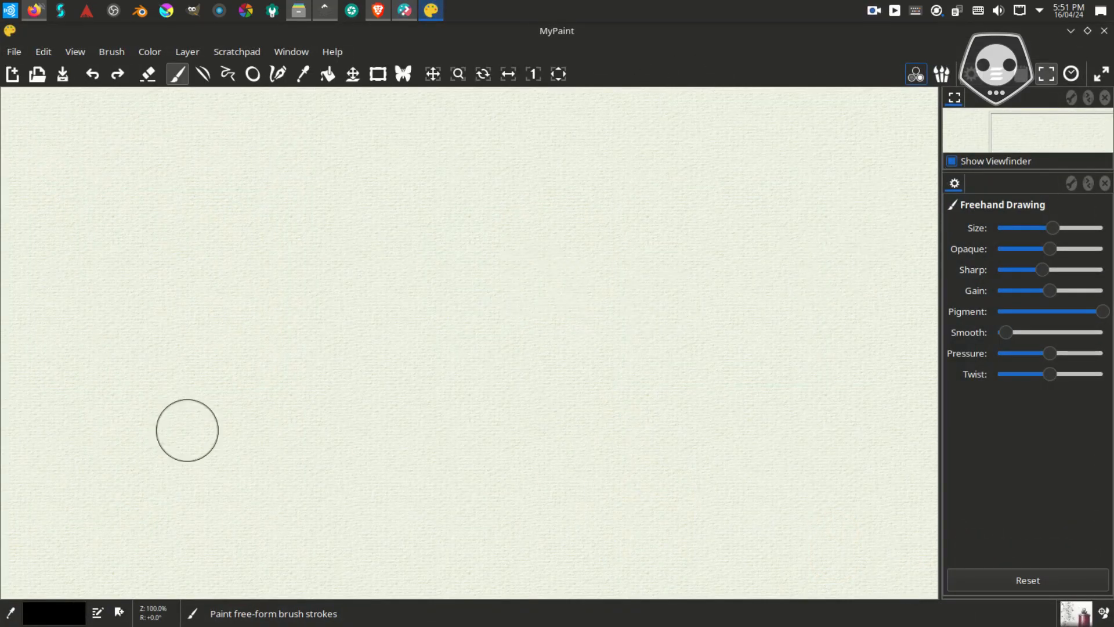
mouse_move(356, 225)
mouse_down()
mouse_move(617, 192)
mouse_move(694, 217)
mouse_move(836, 216)
mouse_move(733, 396)
mouse_move(801, 435)
mouse_move(753, 422)
mouse_up()
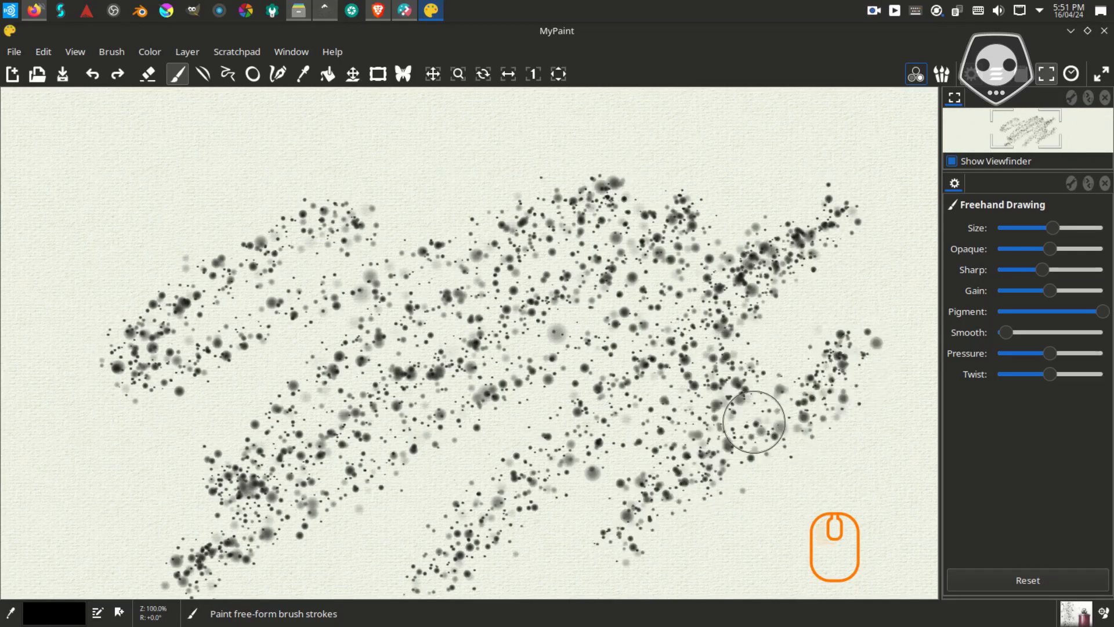
- Export the splatter painting to the Pictures folder as brush.png, in the PNG format respecting "Show Background"
click(13, 51)
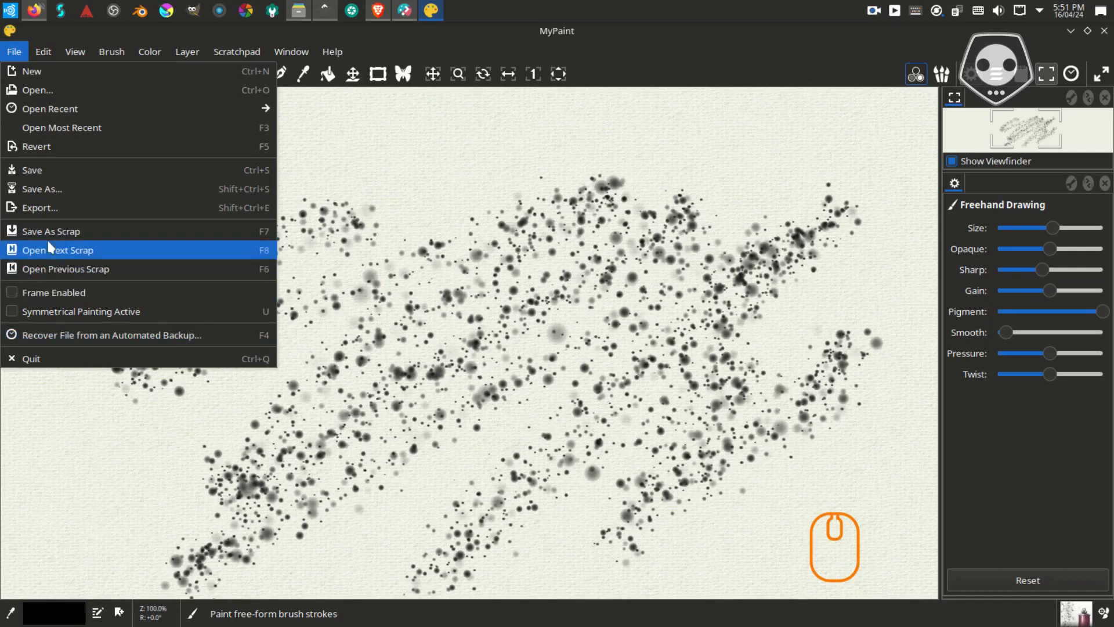
click(39, 210)
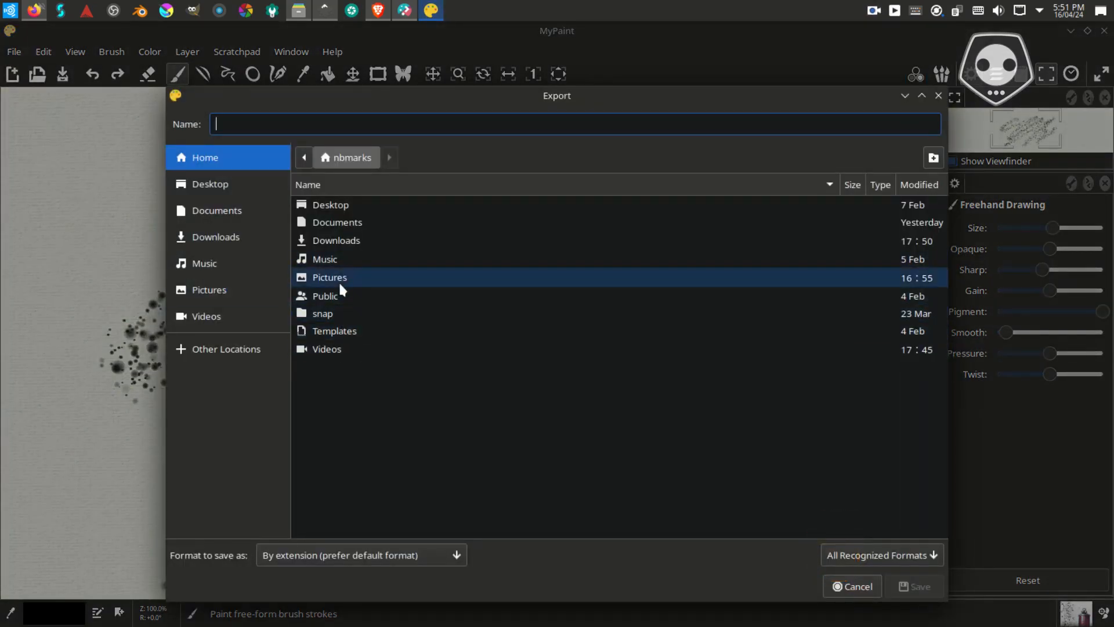
double_click(338, 280)
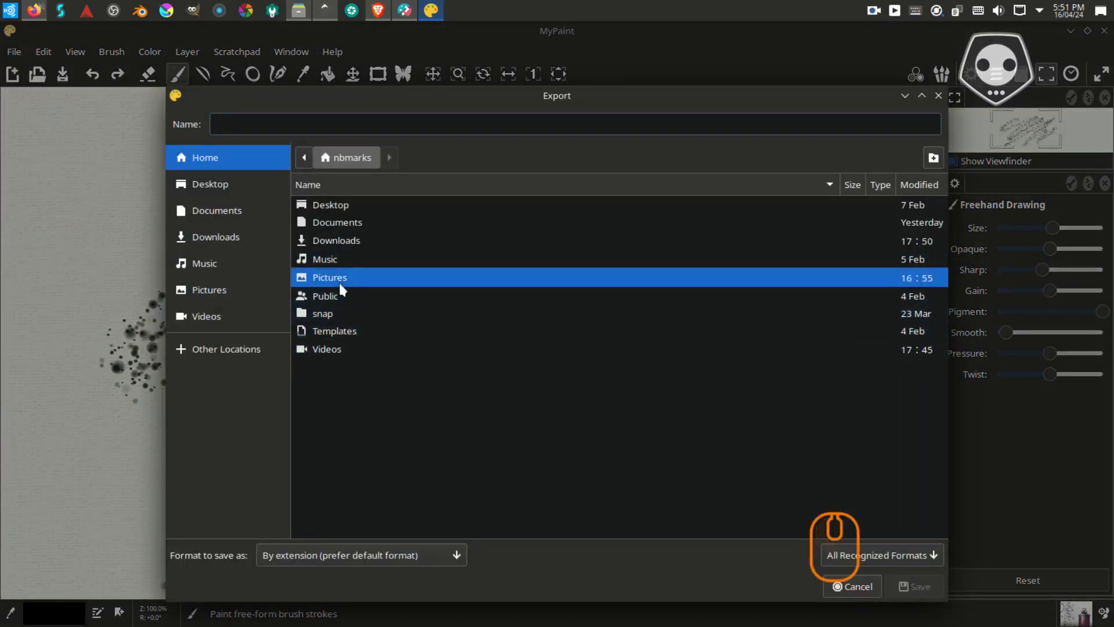
click(224, 126)
text(brush.png)
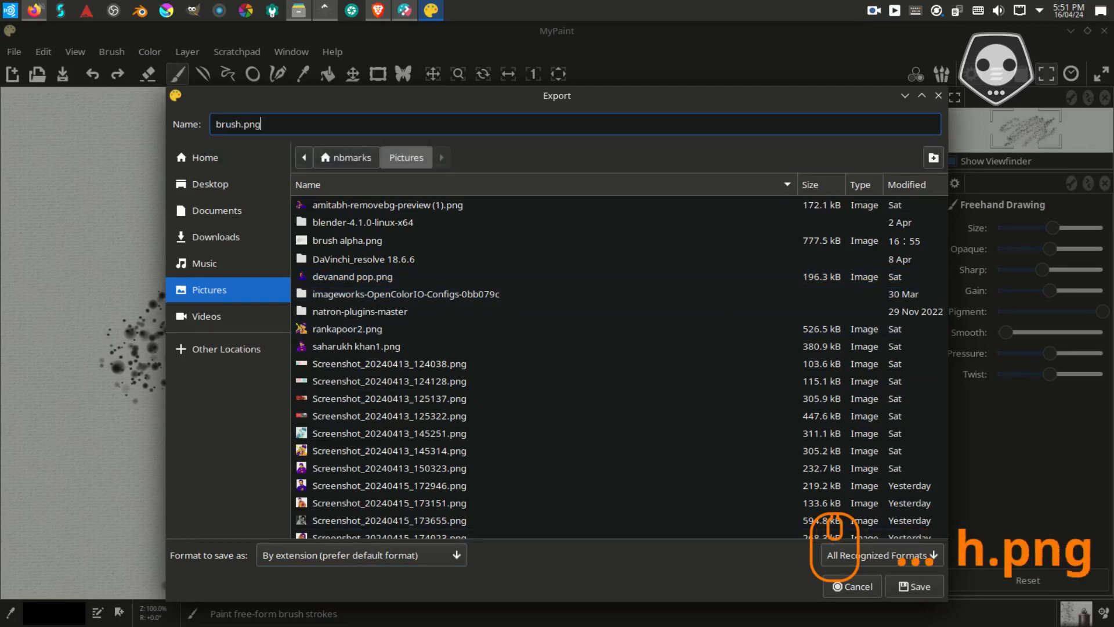
click(418, 556)
click(406, 596)
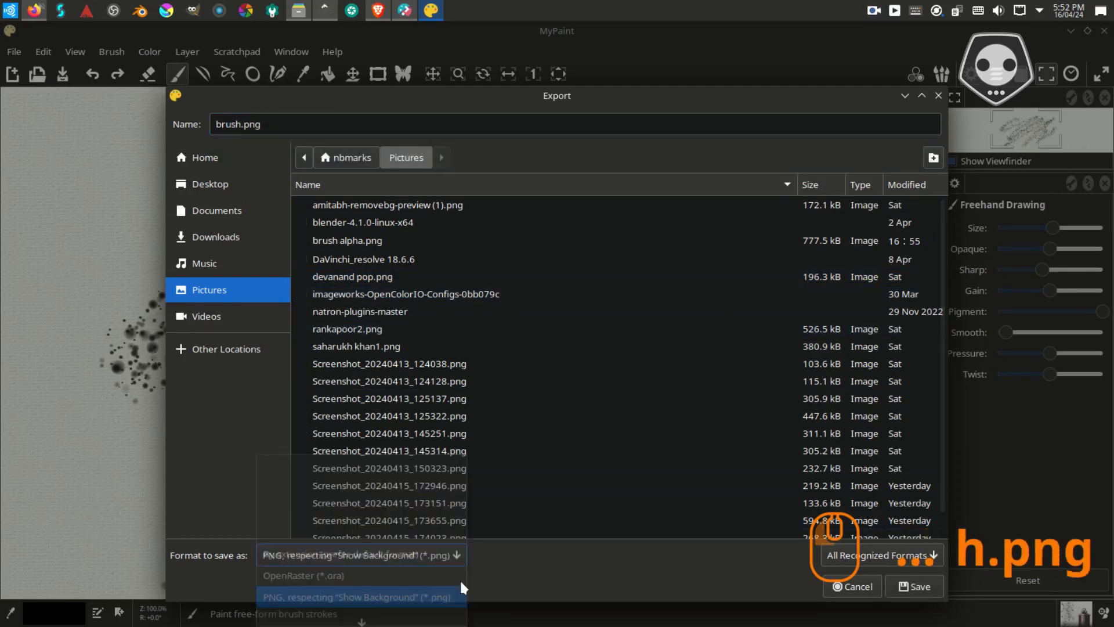
click(925, 560)
click(916, 591)
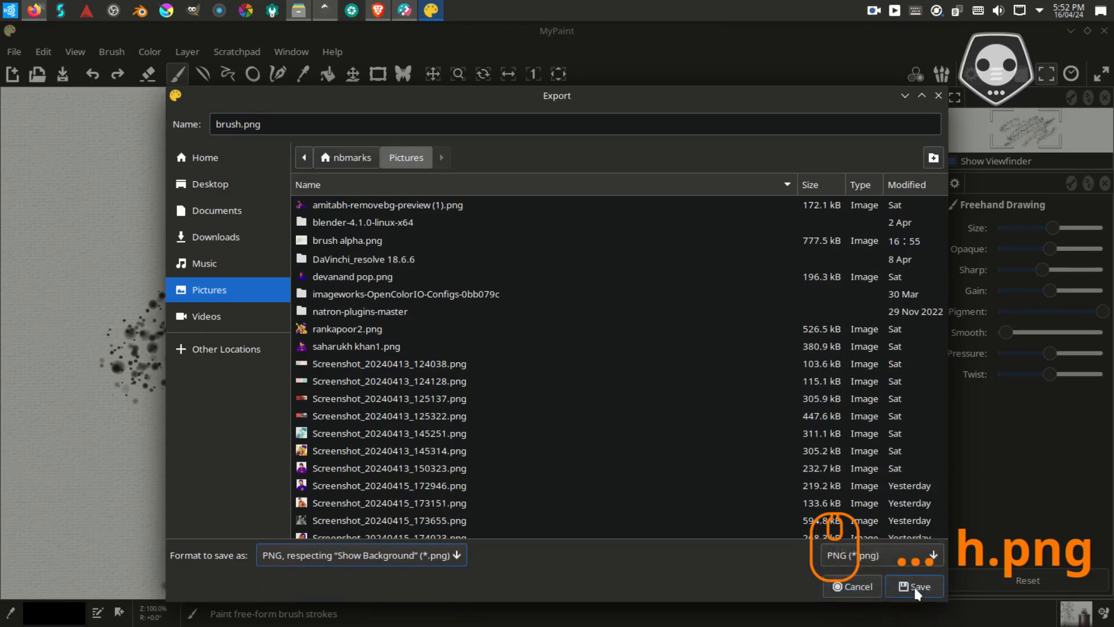
click(916, 587)
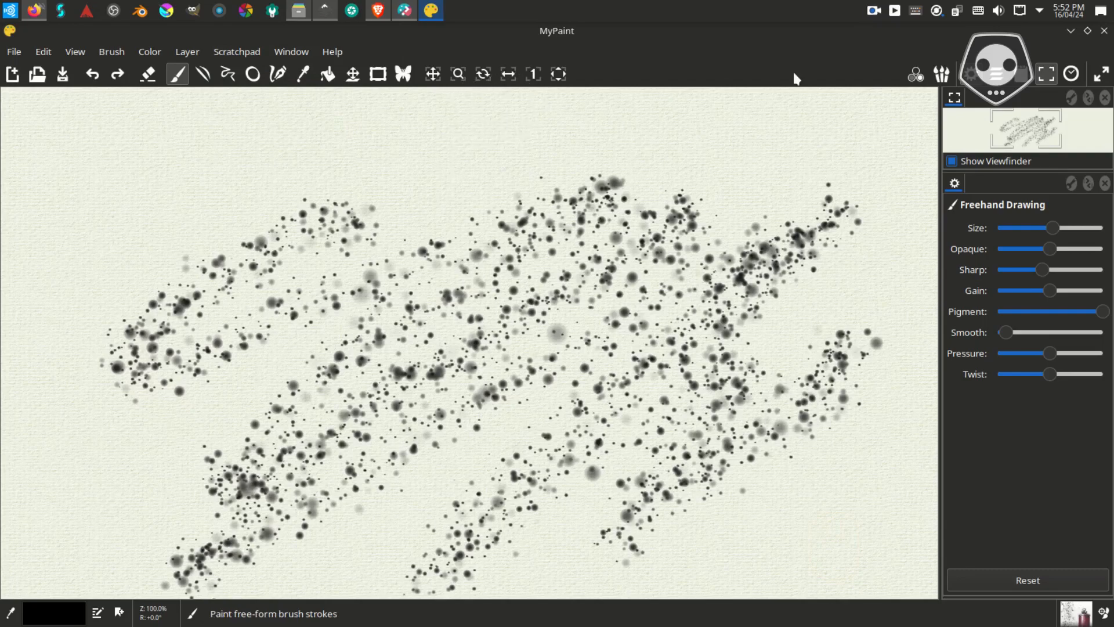
- Import brush.png from the Pictures folder into the Inkscape document as an embedded image
click(297, 14)
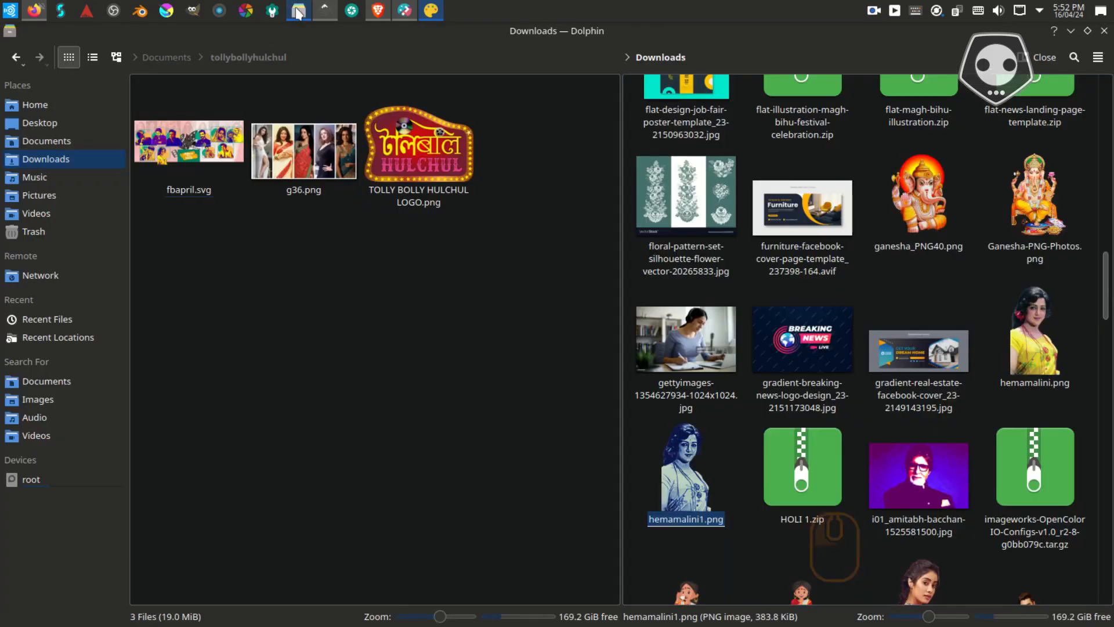
click(301, 13)
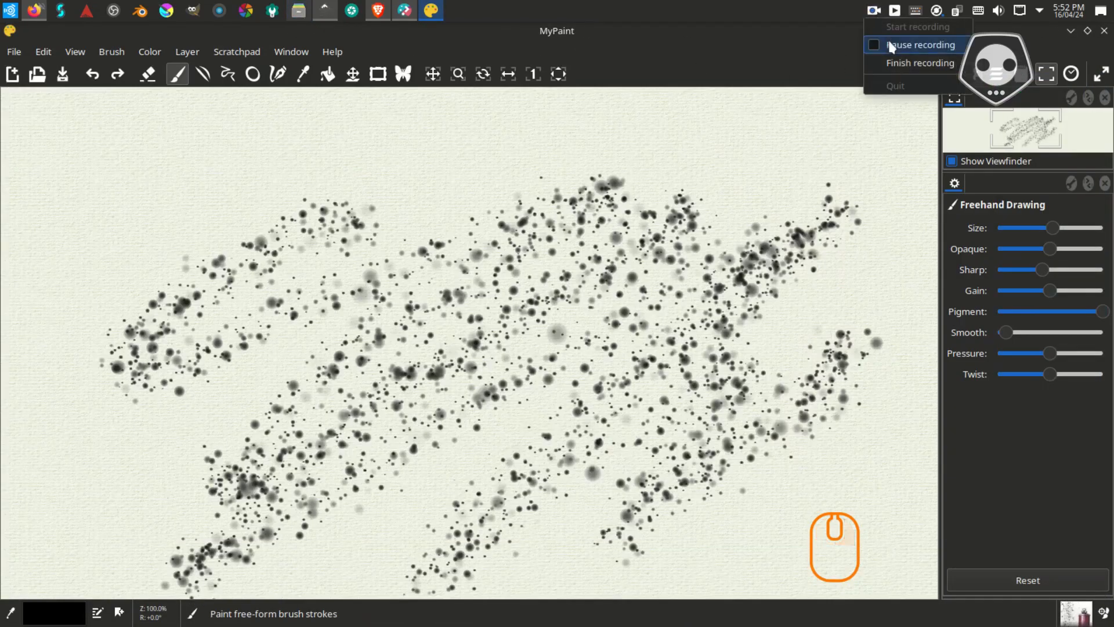
click(891, 45)
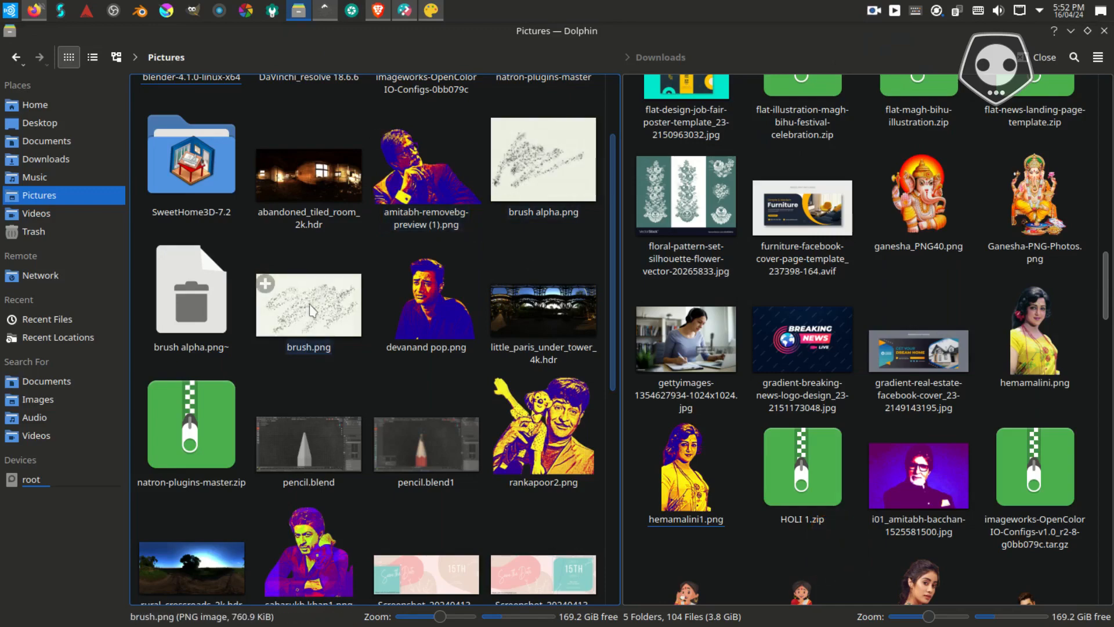
mouse_move(312, 310)
mouse_down()
mouse_move(325, 244)
mouse_move(325, 18)
mouse_move(464, 371)
mouse_move(461, 348)
mouse_up()
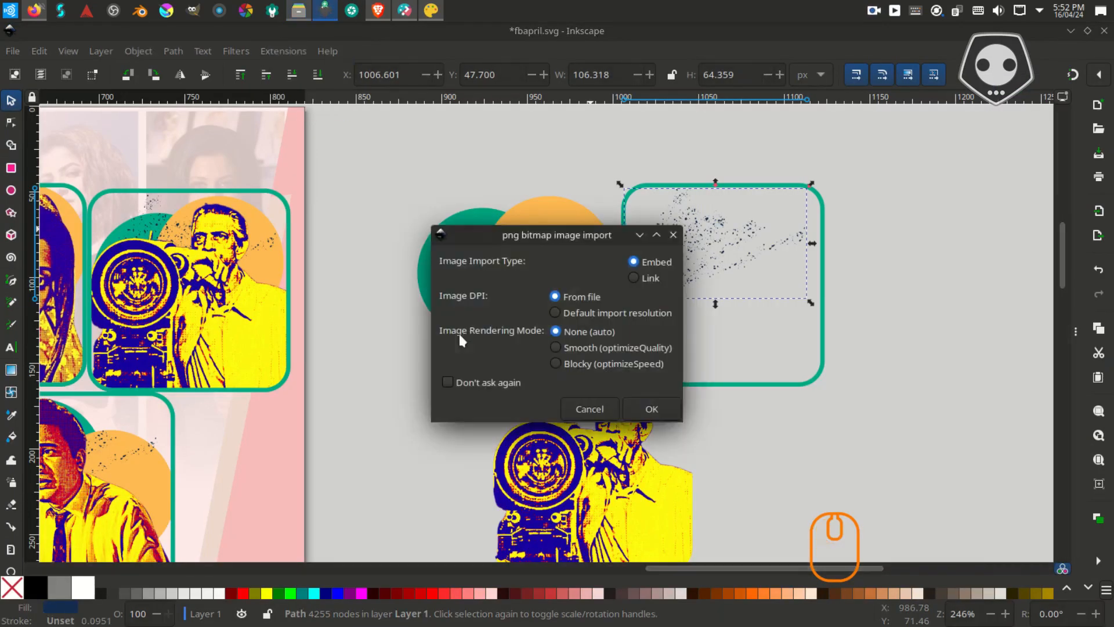
key(Return)
- Place the imported splatter image on the empty canvas beside the rounded frame and save the document
scroll(510, 339, down, 4)
drag(242, 170, 615, 389)
drag(706, 463, 687, 323)
scroll(686, 324, up, 3)
key(ctrl+s)
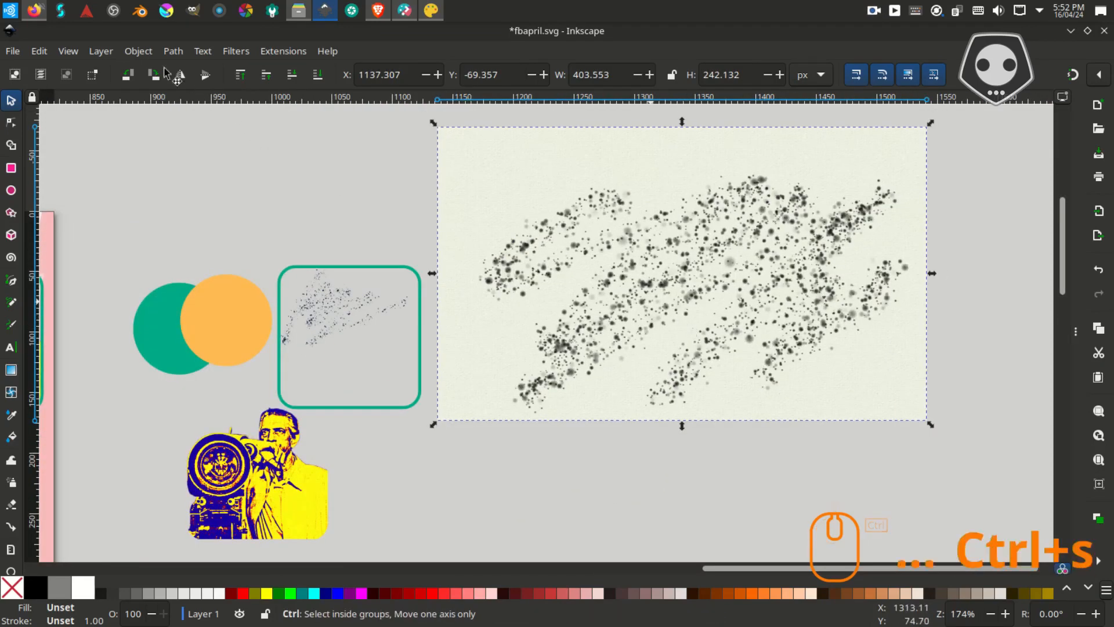
- Trace the splatter image with a single-scan brightness cutoff at threshold 0.450, move the trace aside and delete the bitmap
click(172, 52)
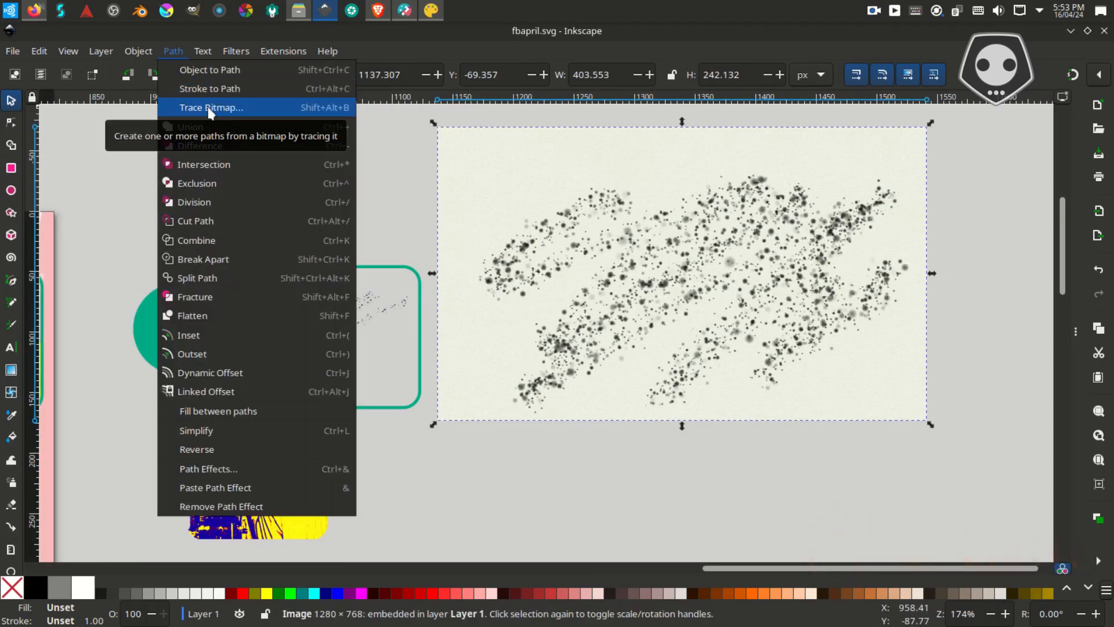
click(198, 108)
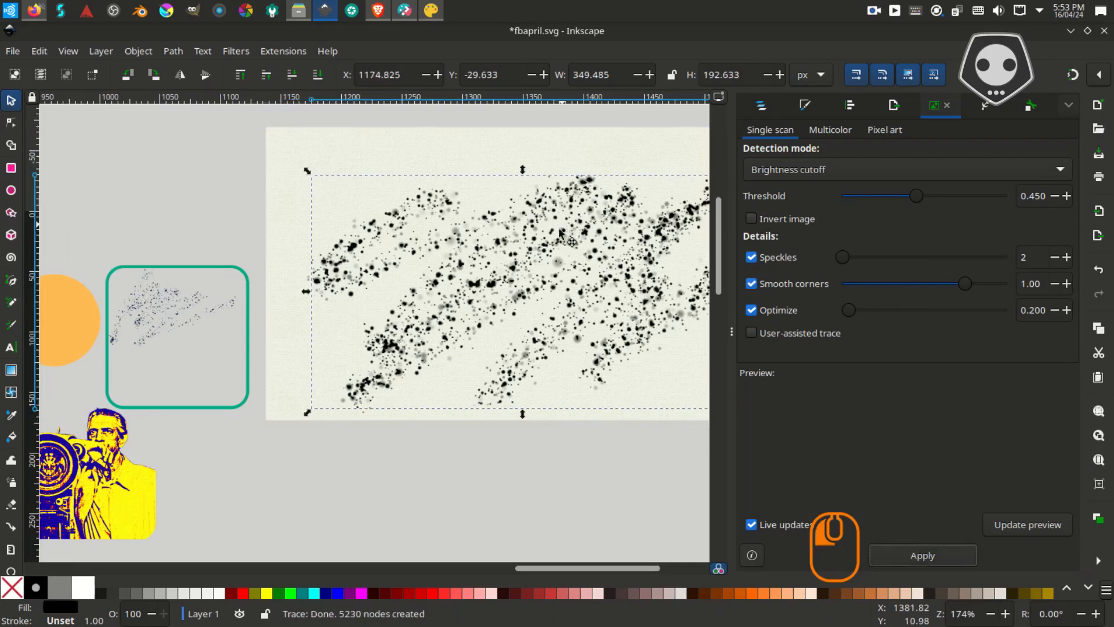
drag(640, 323, 579, 541)
click(545, 270)
key(Delete)
click(729, 338)
drag(752, 396, 774, 313)
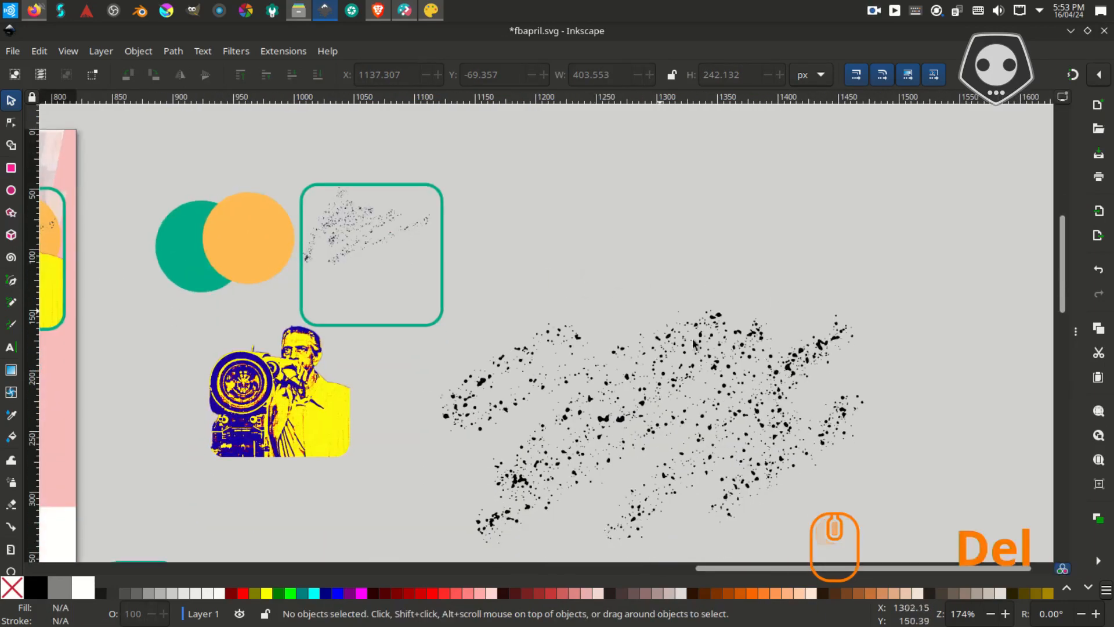
- Scale the traced splatter down to about 101 × 56 px and place it near the frame's lower corner
click(720, 367)
drag(867, 547, 730, 382)
drag(557, 391, 843, 448)
drag(788, 425, 682, 369)
scroll(678, 365, up, 1)
click(685, 339)
click(739, 273)
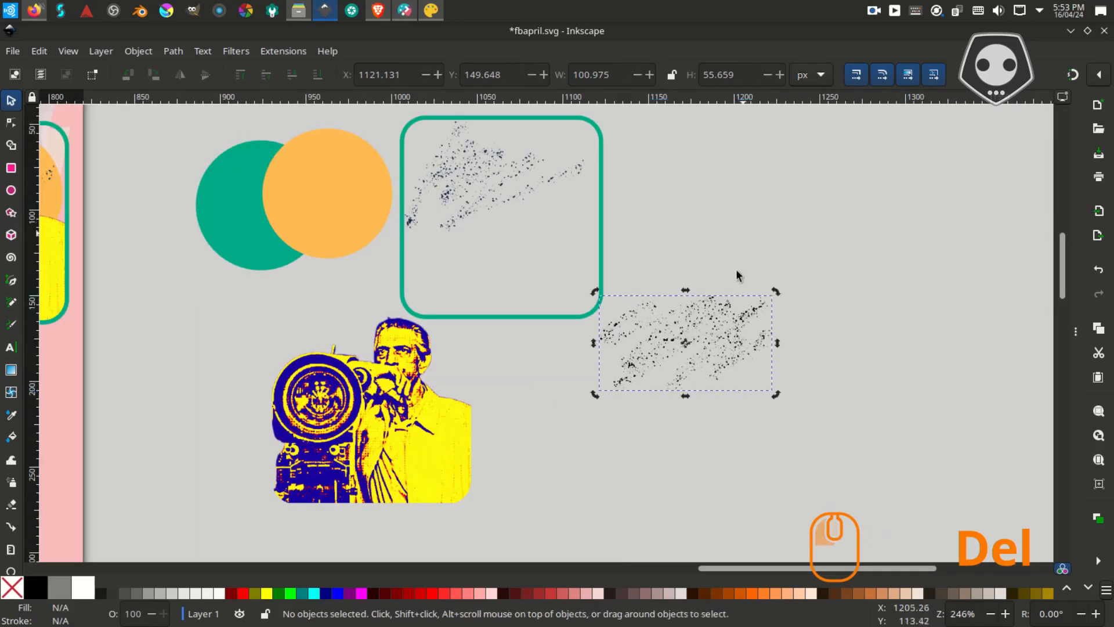
- Move the small splatter up beside the frame and recolour its fill dark navy
click(718, 333)
drag(718, 333, 853, 285)
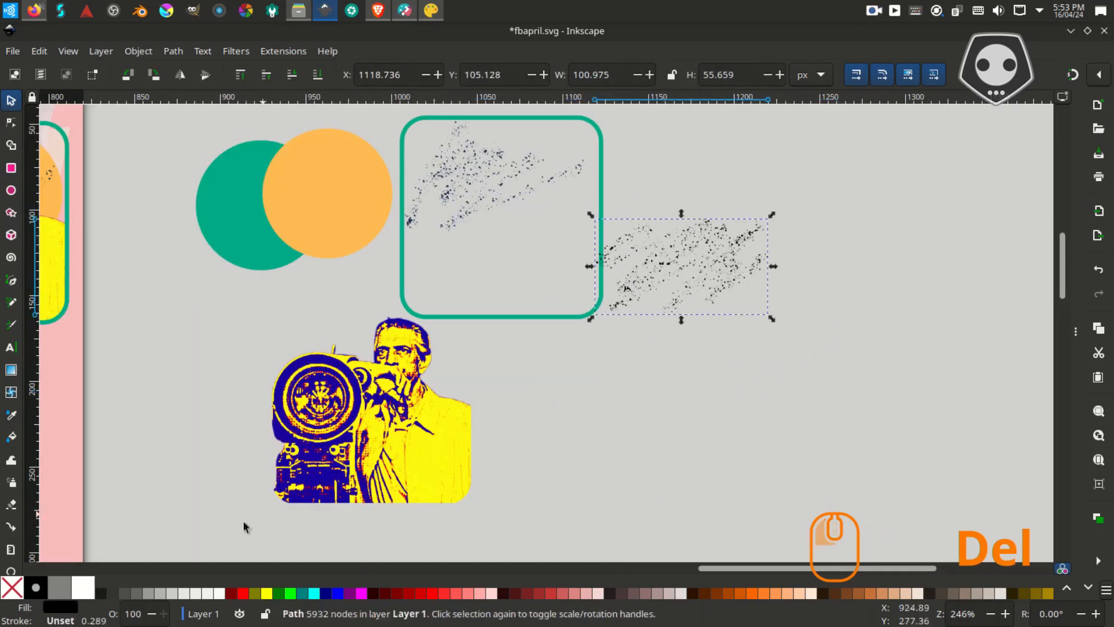
drag(597, 388, 636, 394)
scroll(628, 594, down, 3)
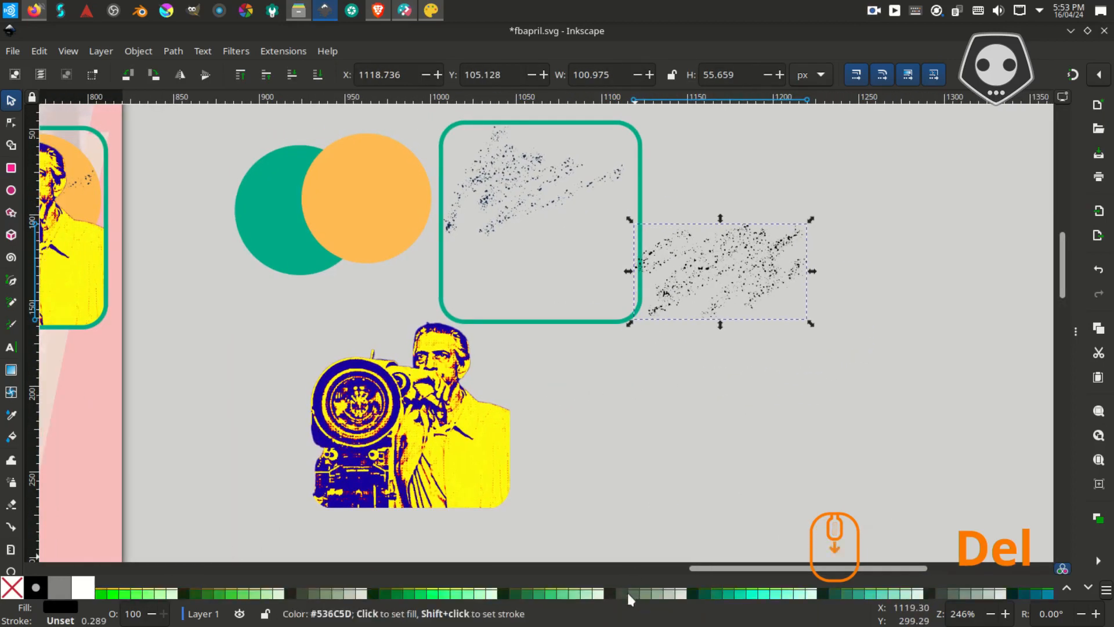
ctrl+scroll(651, 297, up, 1)
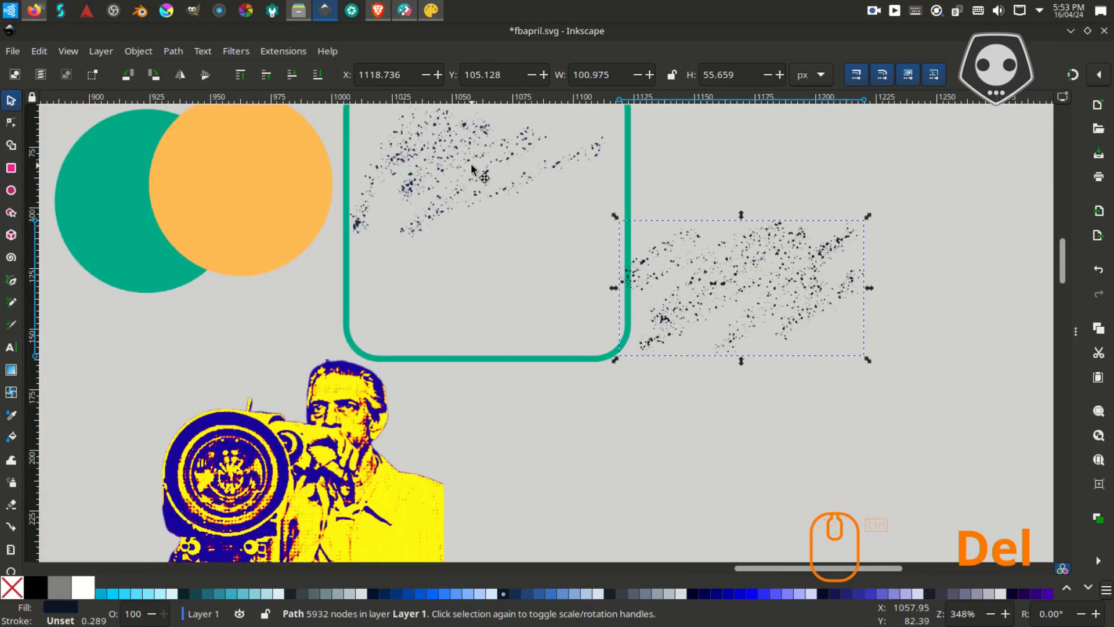
- Pull the old speckle texture out of the rounded frame and delete it
drag(474, 169, 958, 191)
key(Delete)
click(761, 257)
drag(478, 235, 517, 226)
- Release the clip on the pop art photo of the man with the camera
click(402, 489)
drag(402, 488, 364, 282)
right_click(364, 281)
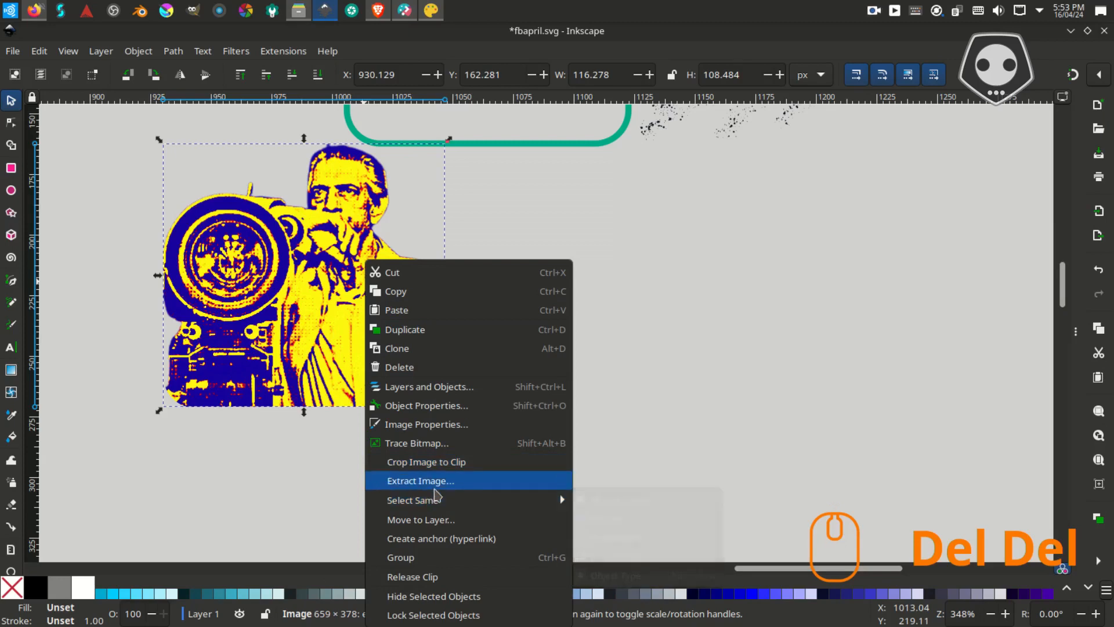
click(394, 576)
drag(683, 227, 705, 311)
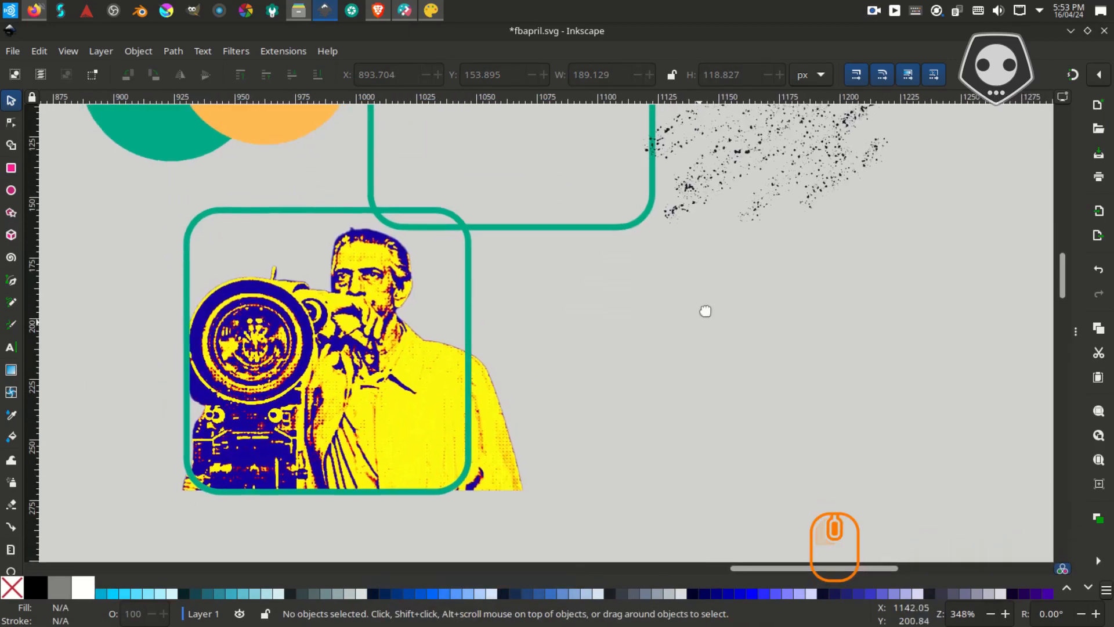
- Clip the pop art photo with the rounded rectangle that lies over it
click(486, 298)
shift+click(381, 264)
right_click(380, 262)
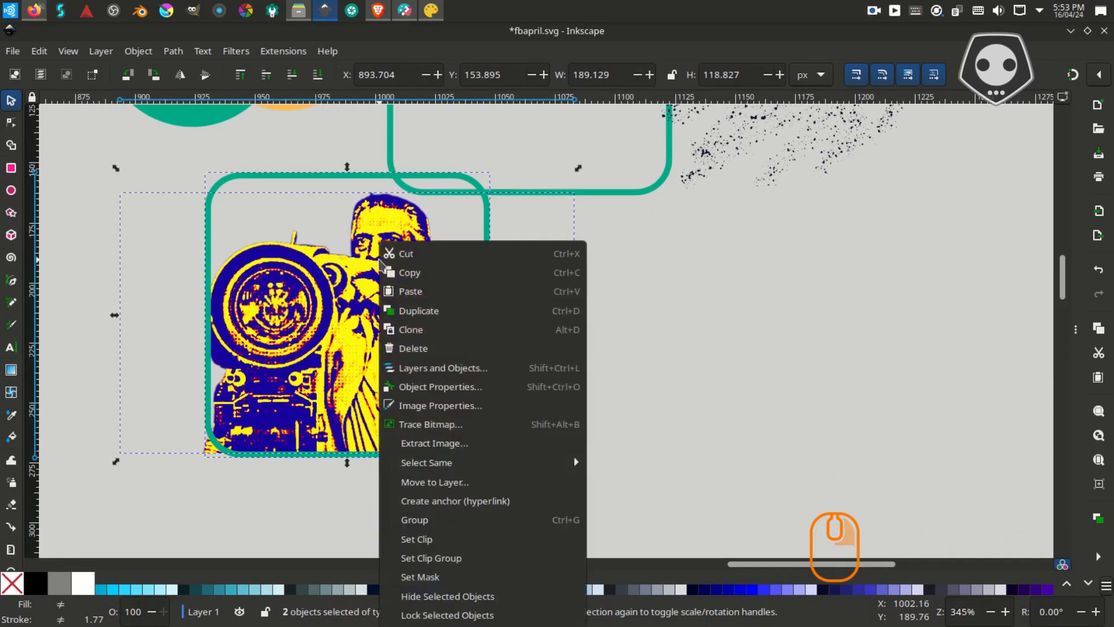
click(145, 51)
click(145, 51)
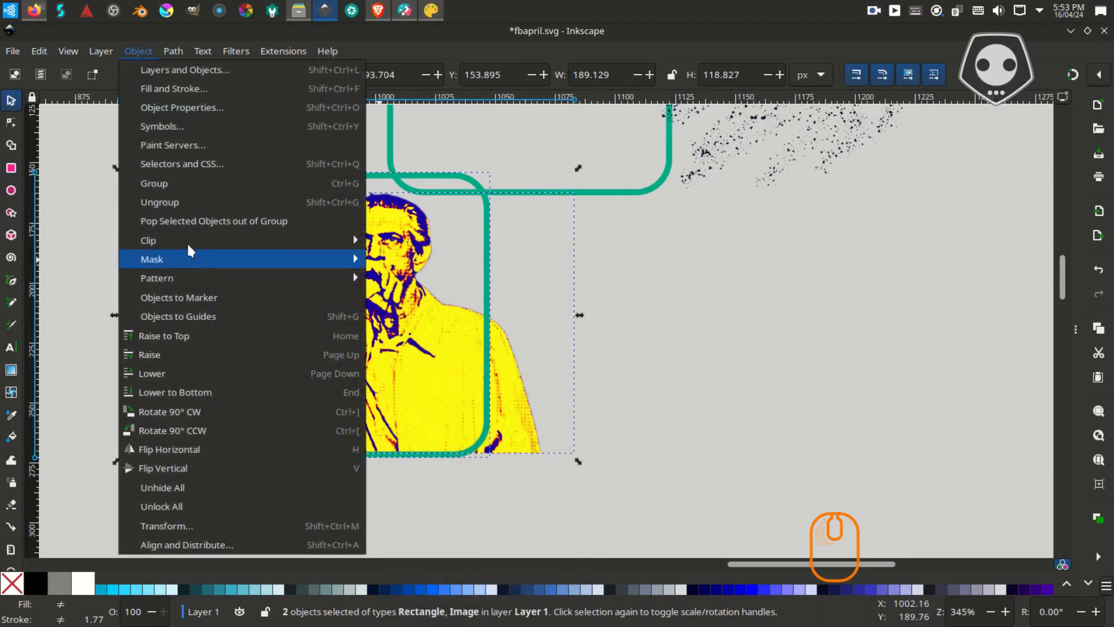
mouse_move(325, 239)
click(401, 239)
drag(502, 283, 482, 420)
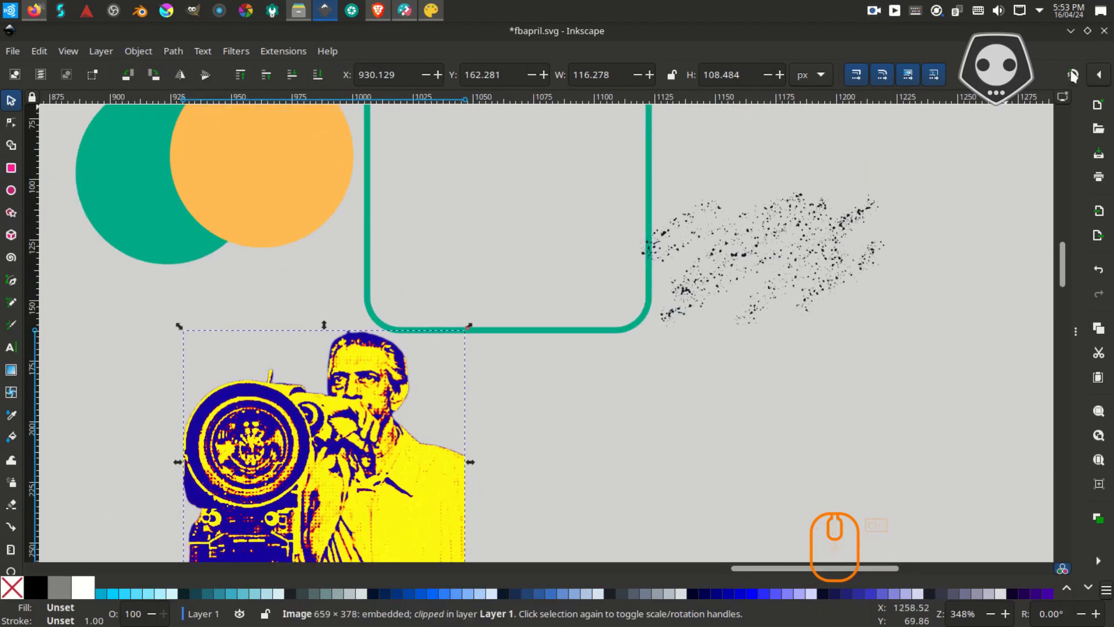
- Turn on snapping and move the clipped photo into the empty rounded frame
scroll(621, 231, down, 3)
scroll(504, 340, down, 2)
drag(389, 399, 481, 260)
drag(421, 235, 415, 268)
- Move the orange and green circles together into the frame behind the photo
scroll(415, 268, up, 2)
click(283, 237)
shift+click(244, 232)
drag(245, 232, 539, 217)
click(725, 163)
- Nudge the orange circle down and slightly left so it sits inside the frame
drag(696, 191, 682, 253)
scroll(679, 241, up, 1)
click(681, 239)
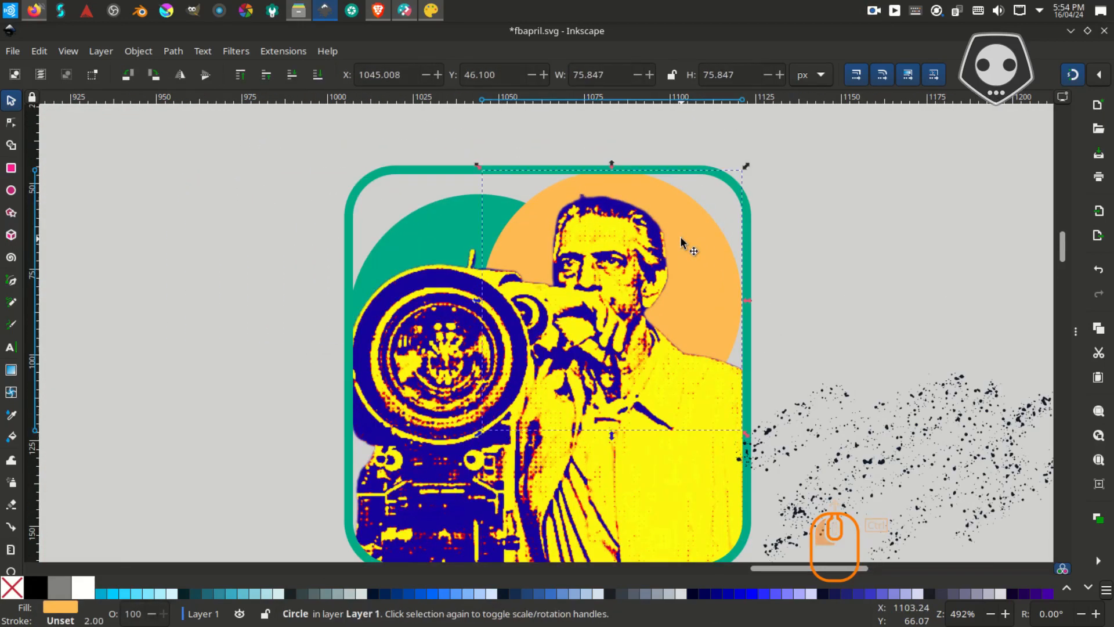
key(Down)
key(Left)
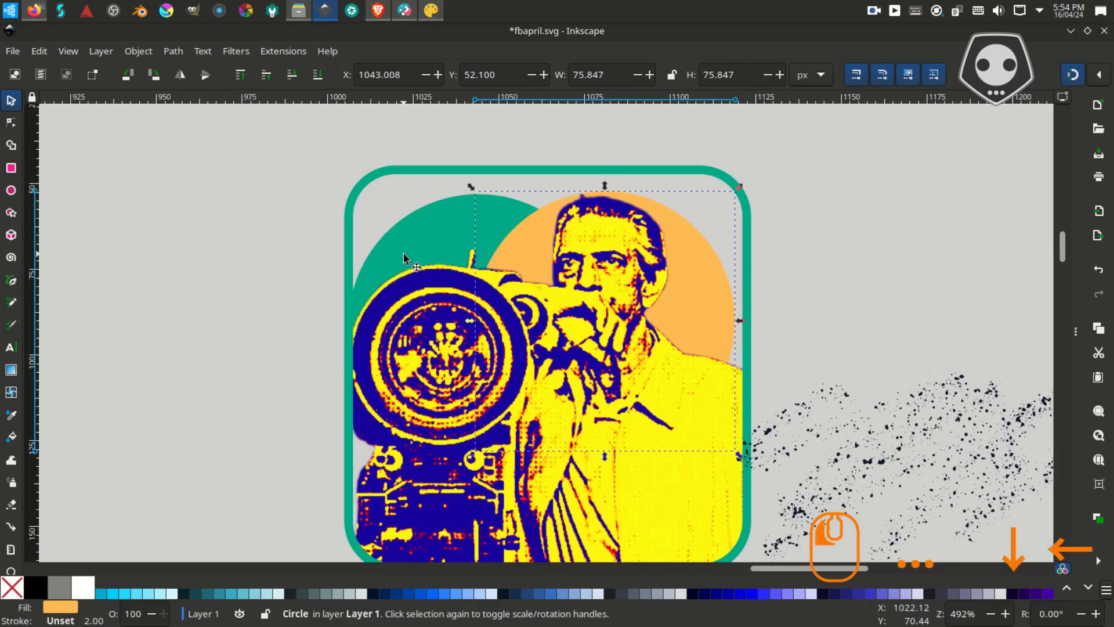
- Move the navy splatter over the two circles and arrange it behind the photo but above the circles
click(818, 393)
drag(818, 393, 517, 246)
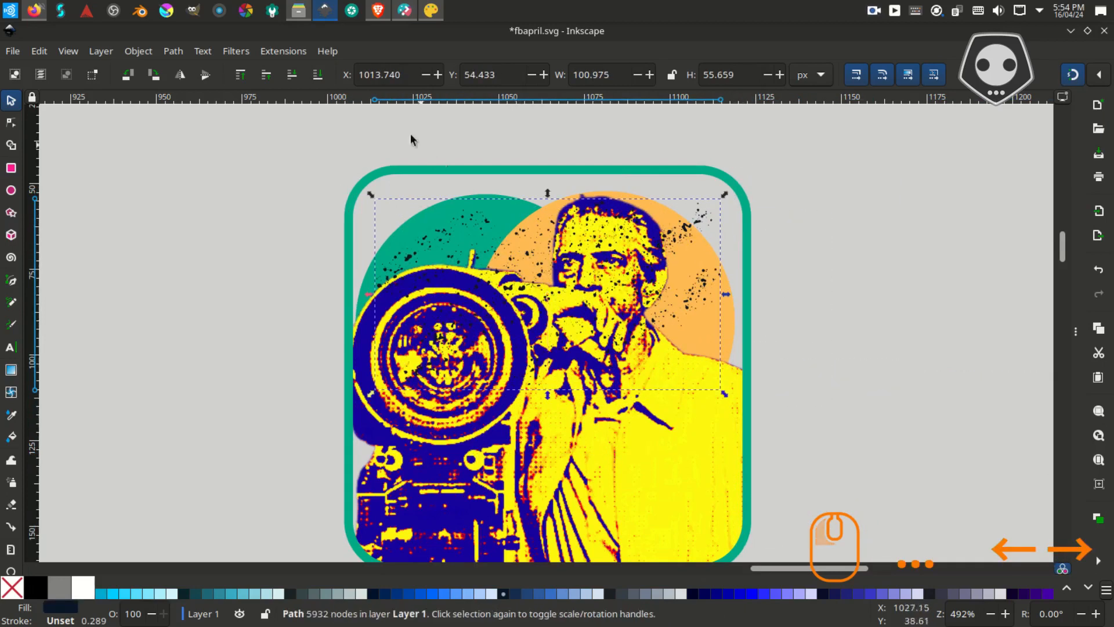
click(290, 77)
key(Page_Up)
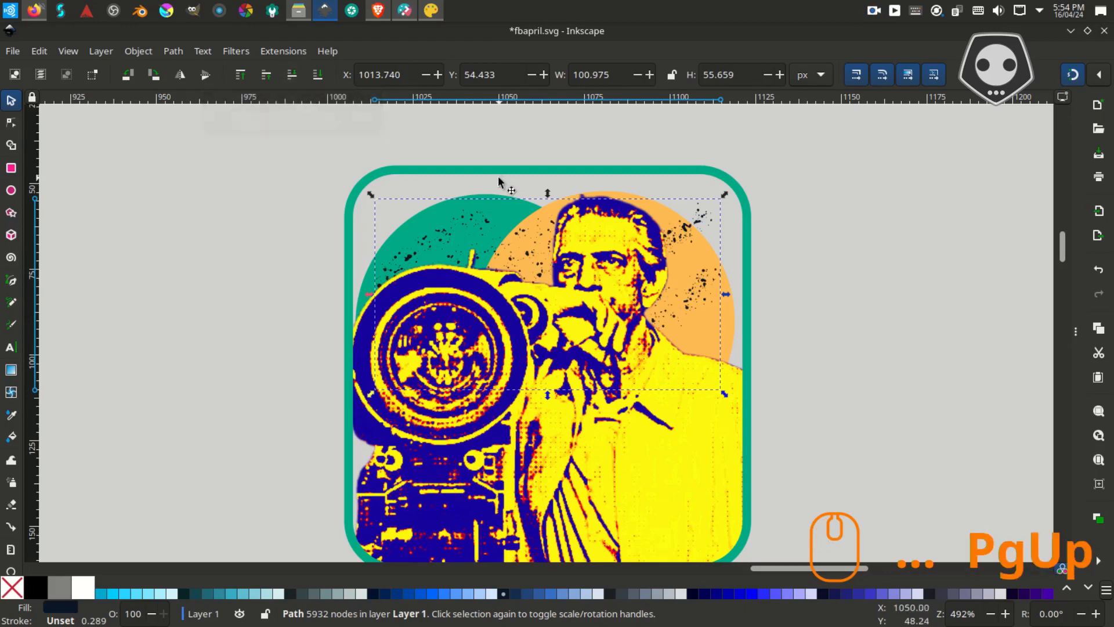
- Group the frame, photo, both circles and splatter into one object
scroll(780, 288, down, 2)
scroll(704, 315, down, 1)
drag(721, 452, 400, 181)
click(138, 51)
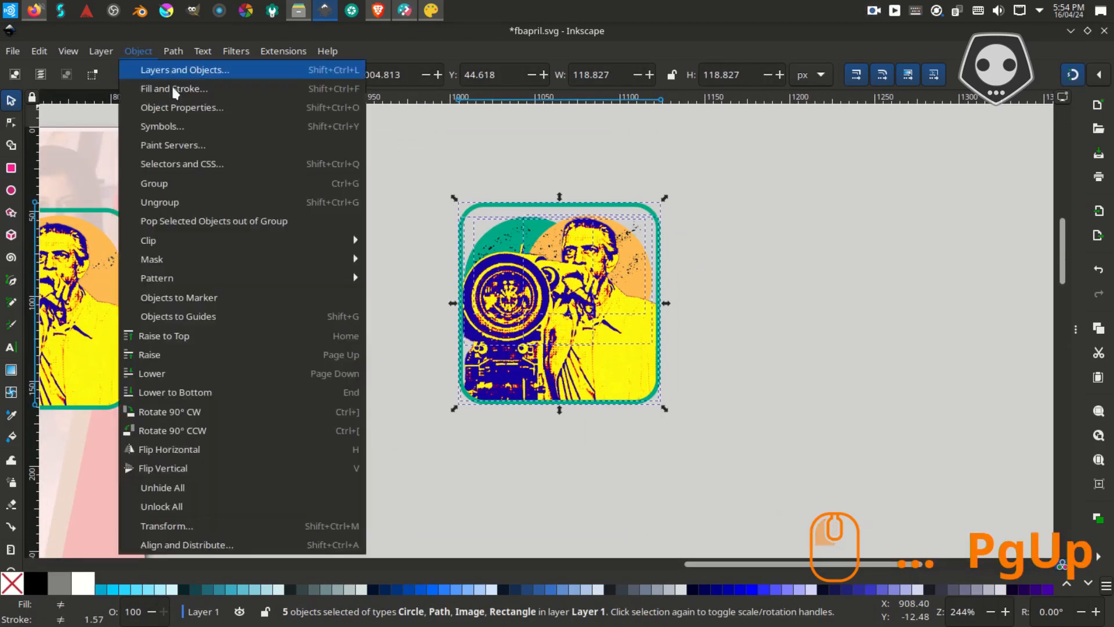
click(155, 178)
right_click(593, 302)
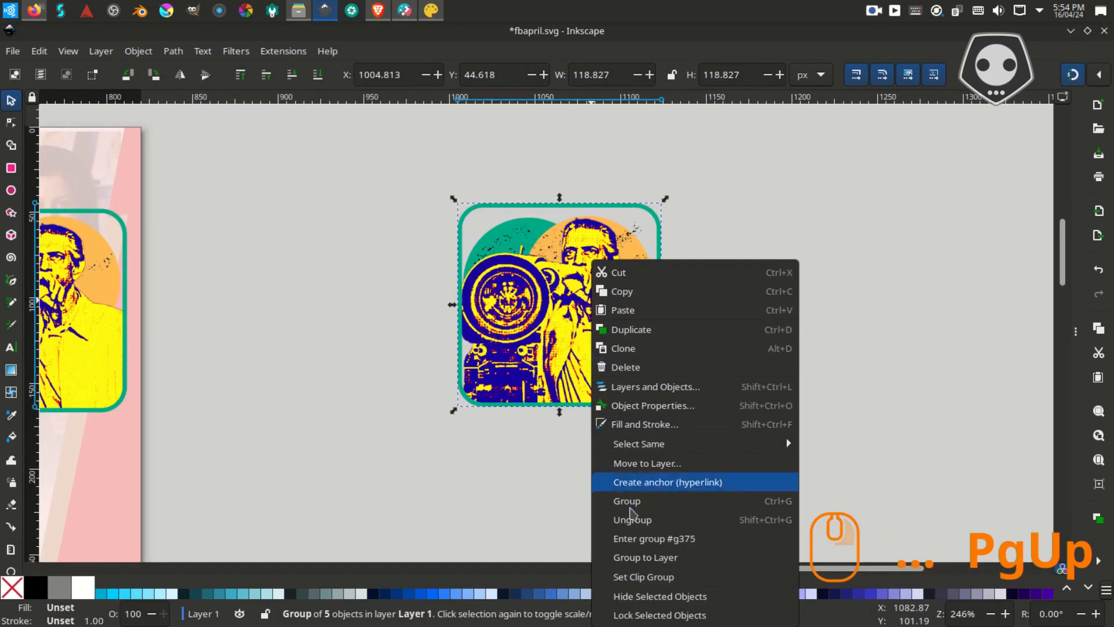
- Ungroup the portrait card beside the page and delete its pop art photo
click(711, 195)
scroll(611, 300, down, 2)
drag(616, 308, 703, 301)
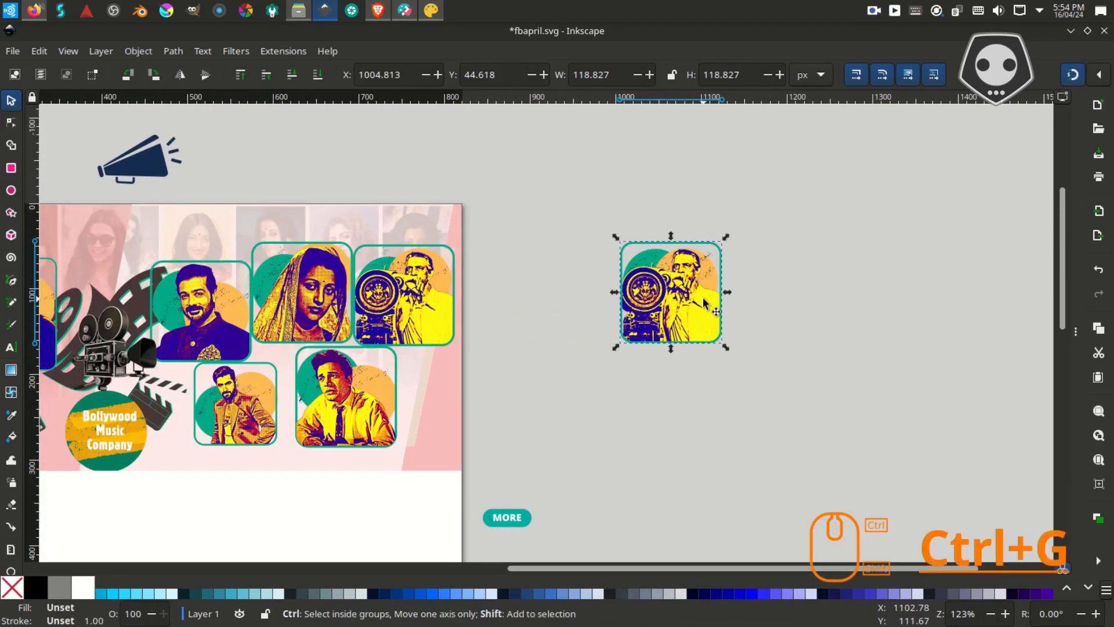
key(ctrl+shift+g)
click(615, 204)
click(688, 308)
drag(688, 309, 693, 367)
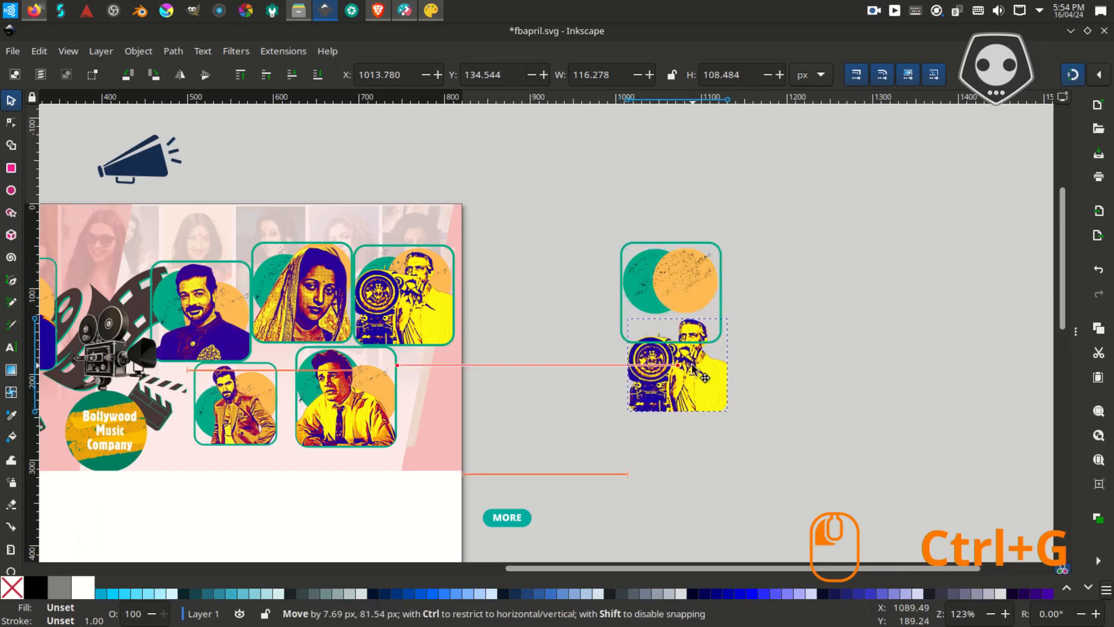
key(Delete)
- Delete the green circle, orange circle and rounded frame beside the page, keeping the splatter, and save the document
click(658, 310)
key(Delete)
click(685, 308)
key(Delete)
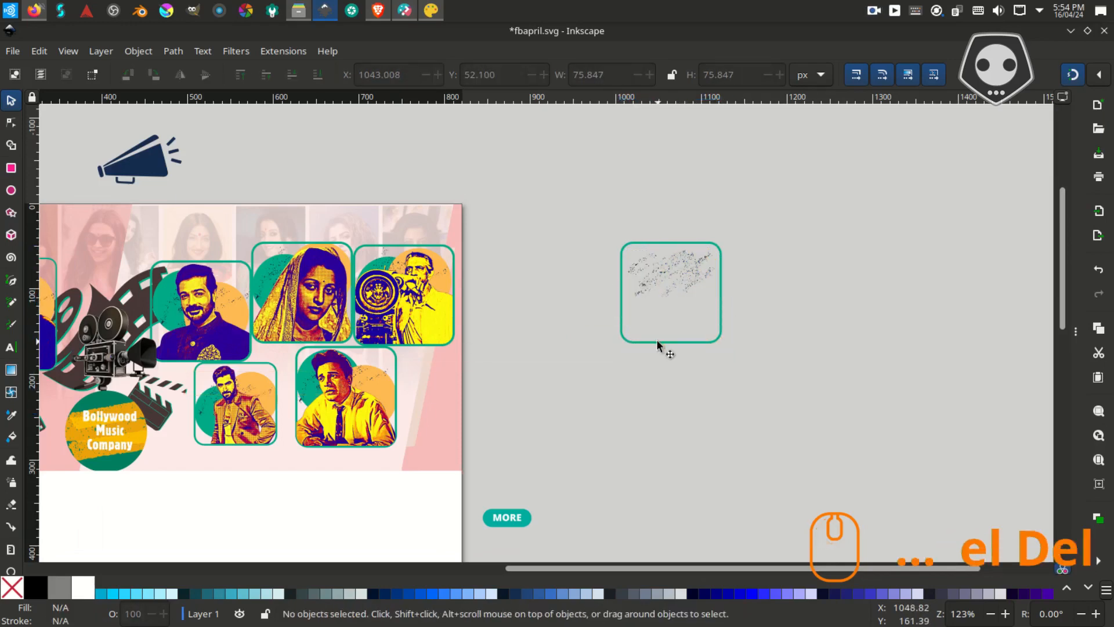
click(657, 342)
key(Delete)
key(ctrl+s)
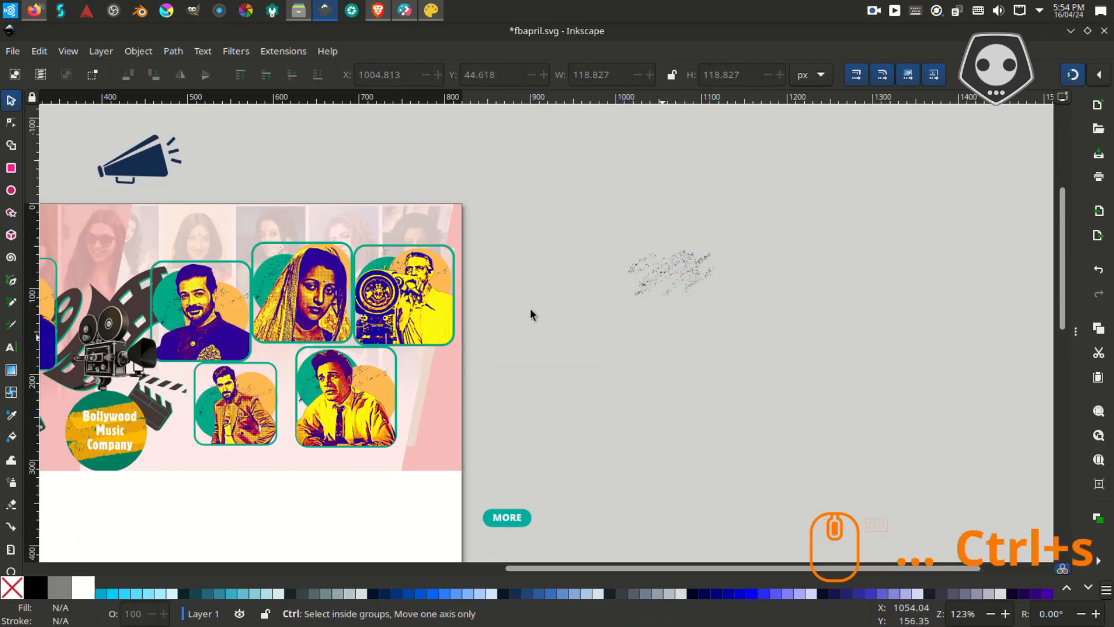
- Move the pink gradient overlay from the banner's right half about 359 px horizontally to the right
scroll(531, 310, left, 5)
click(547, 216)
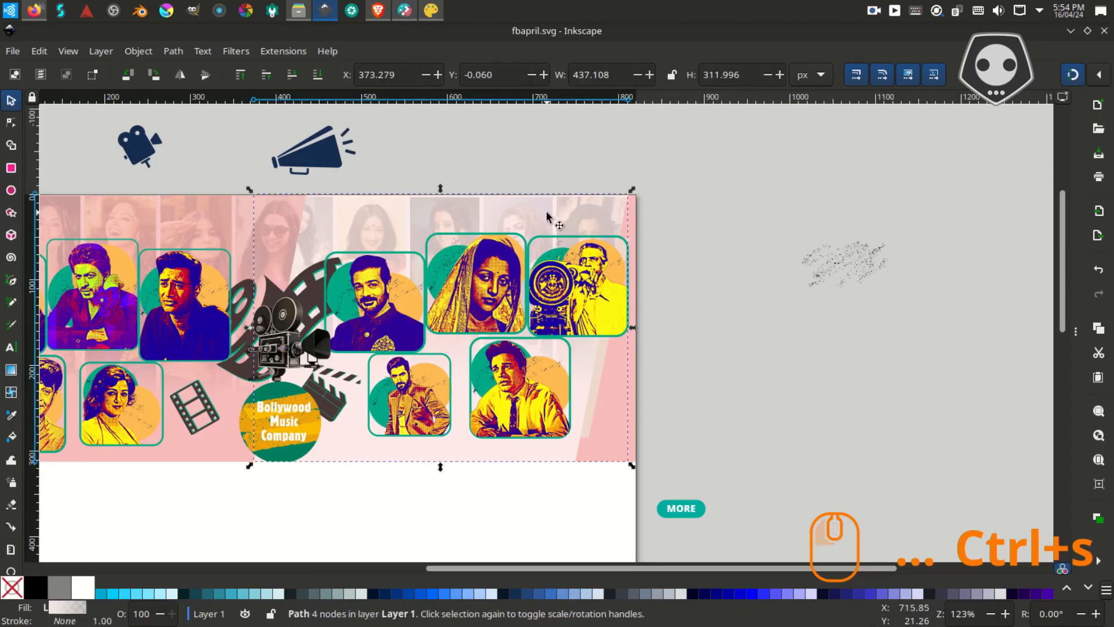
drag(571, 218, 860, 223)
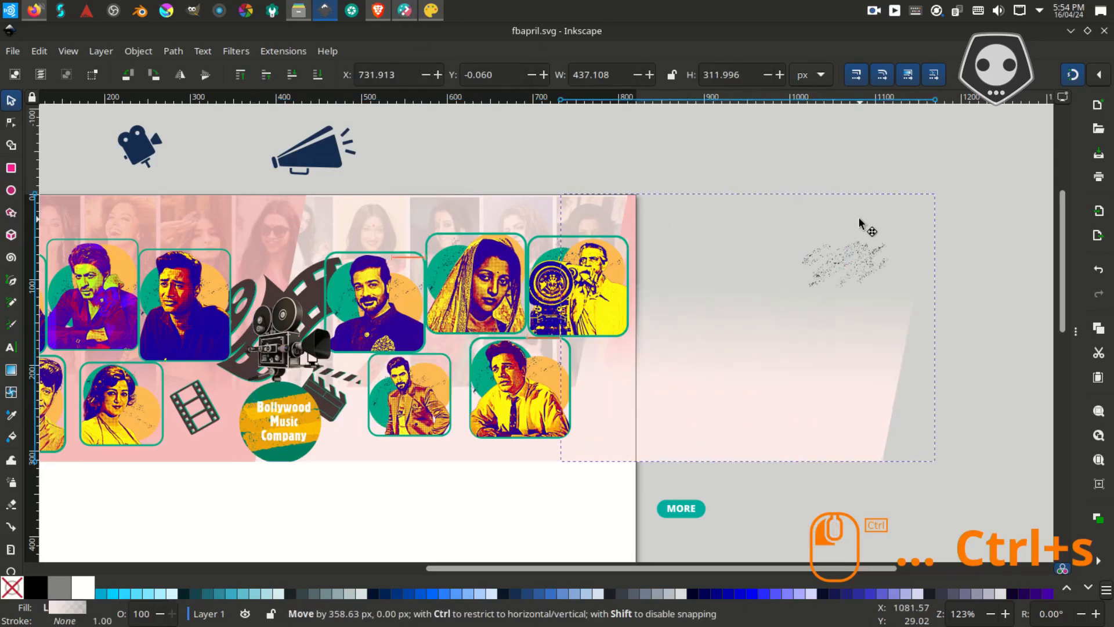
scroll(153, 233, right, 5)
ctrl+click(152, 233)
drag(823, 258, 325, 307)
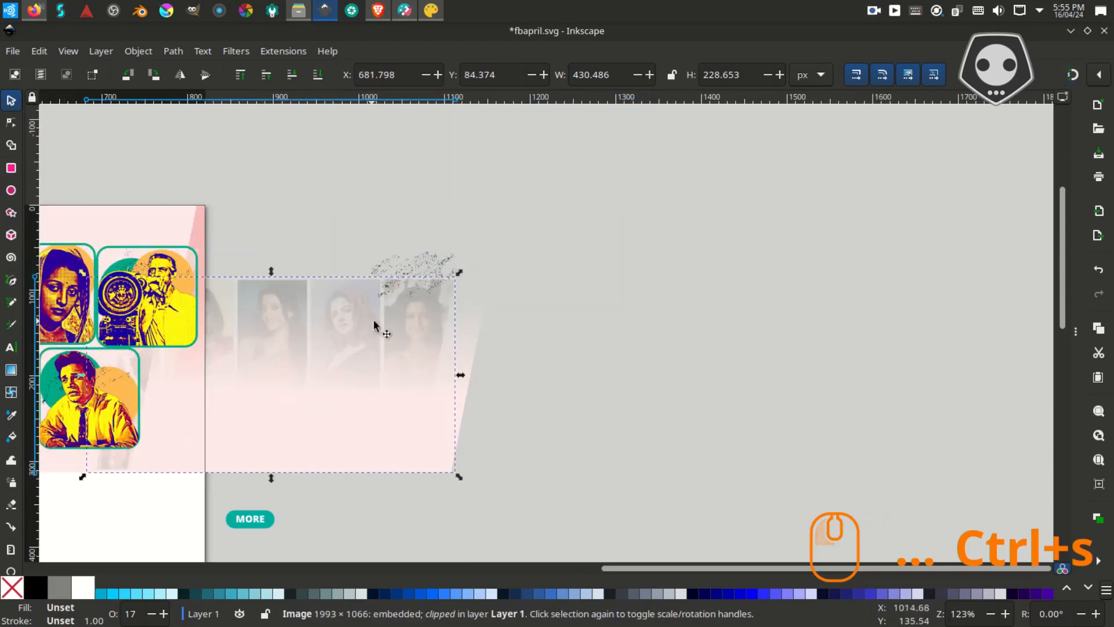
key(ctrl+z)
key(ctrl+z)
- Duplicate the faded strip of actress photos and move the copy into the empty area far right of the page
drag(333, 235, 561, 387)
click(651, 335)
click(1008, 122)
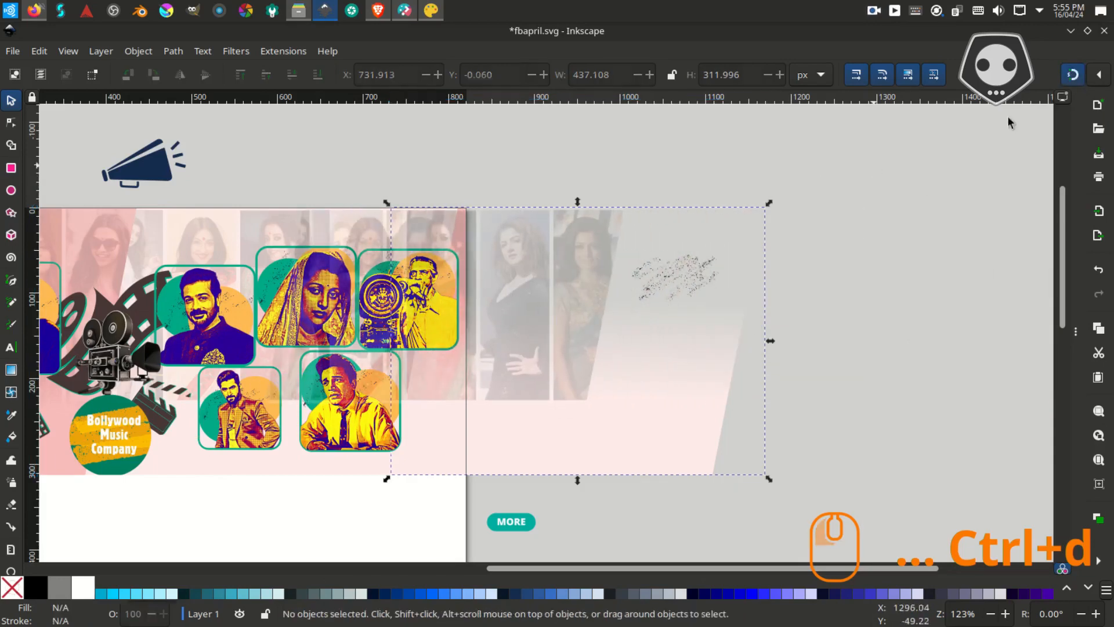
drag(699, 265, 572, 212)
drag(429, 273, 979, 290)
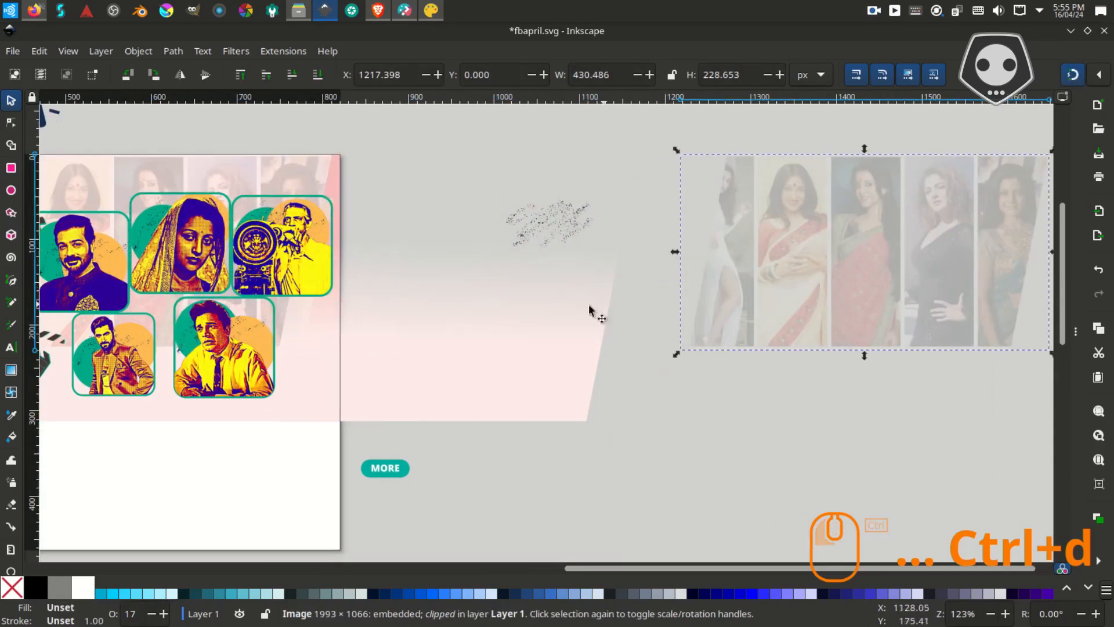
- Move the pink gradient overlay back over the banner's right half at about X 373.3 px, and save the document
click(589, 309)
drag(629, 249, 379, 251)
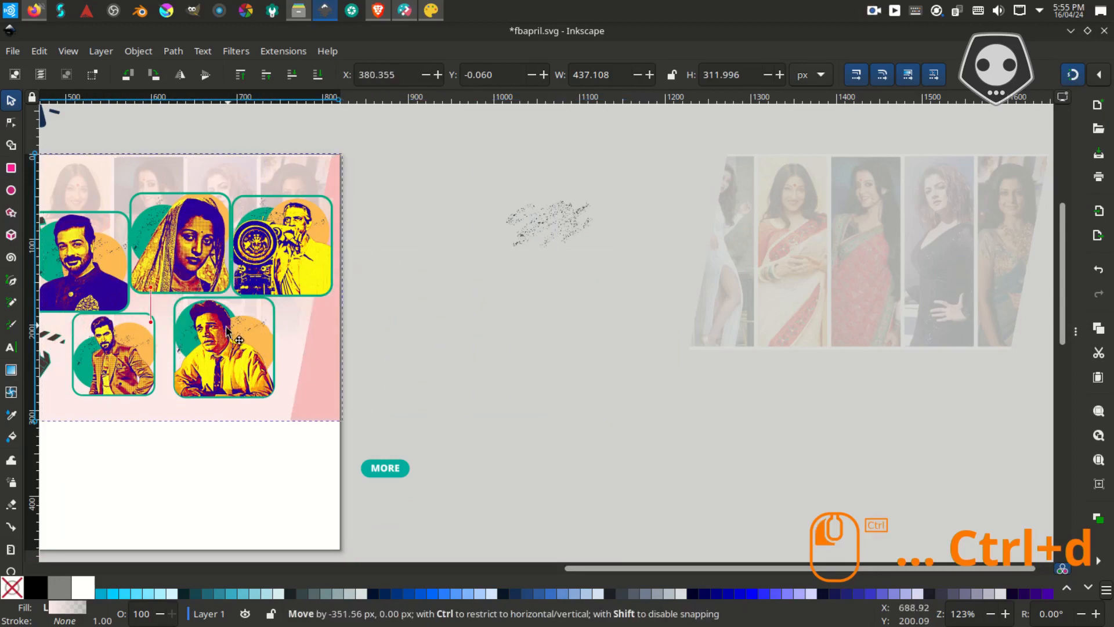
scroll(488, 322, up, 2)
drag(481, 321, 493, 318)
drag(313, 458, 897, 371)
scroll(374, 405, up, 4)
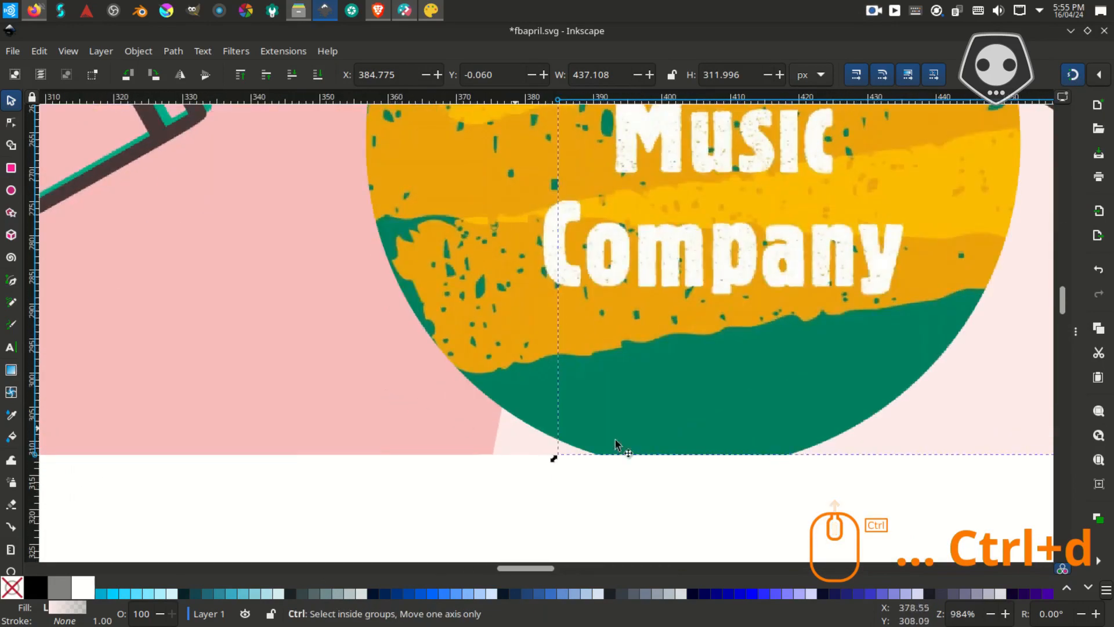
drag(838, 424, 824, 425)
scroll(783, 403, down, 9)
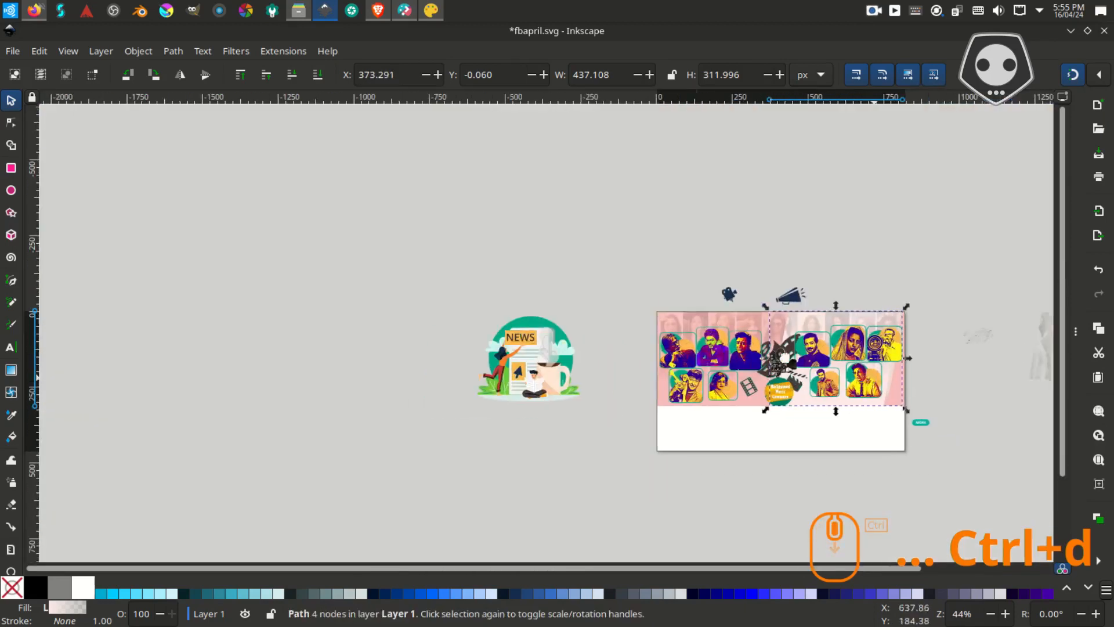
drag(779, 357, 350, 331)
click(579, 409)
key(ctrl+s)
- Set the opacity of the copied actress photo strip to 100%
scroll(655, 333, up, 4)
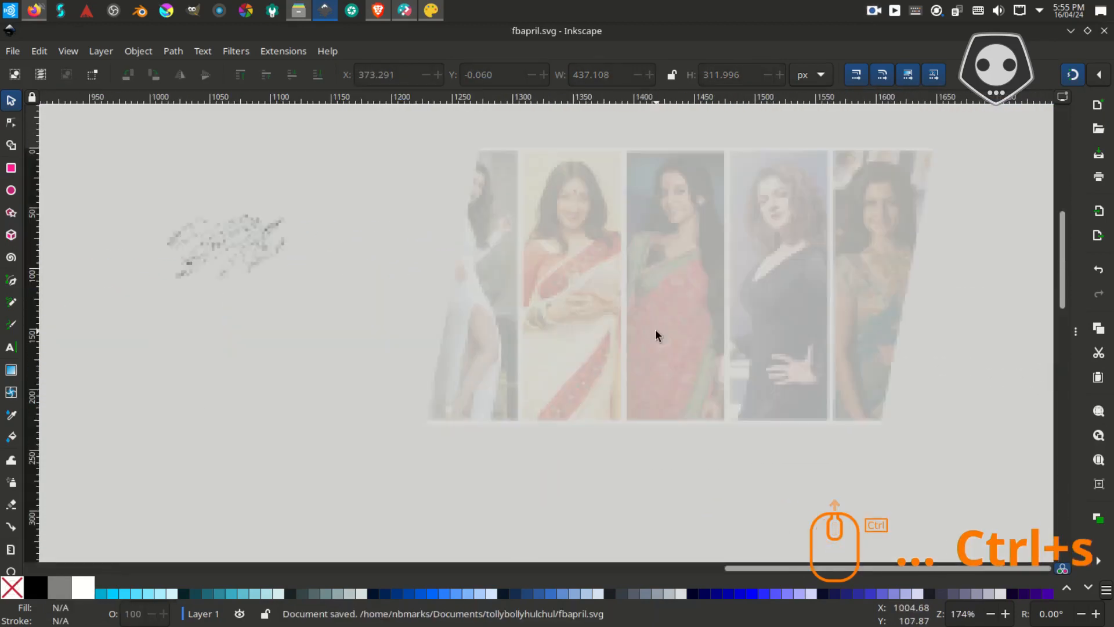
click(655, 329)
key(F12)
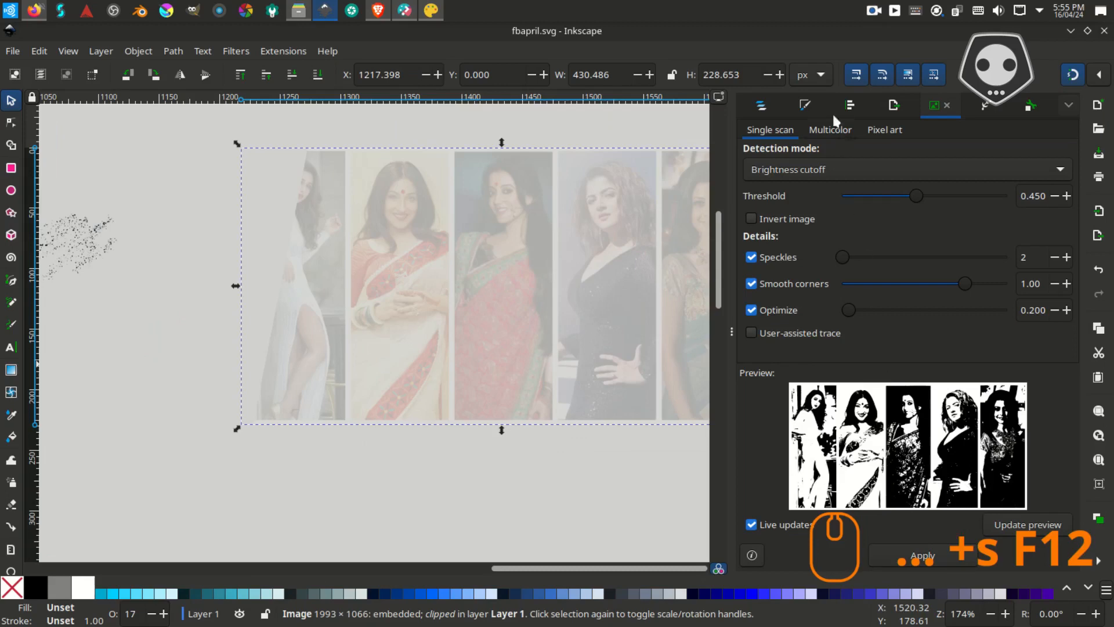
click(802, 106)
drag(779, 562, 1026, 554)
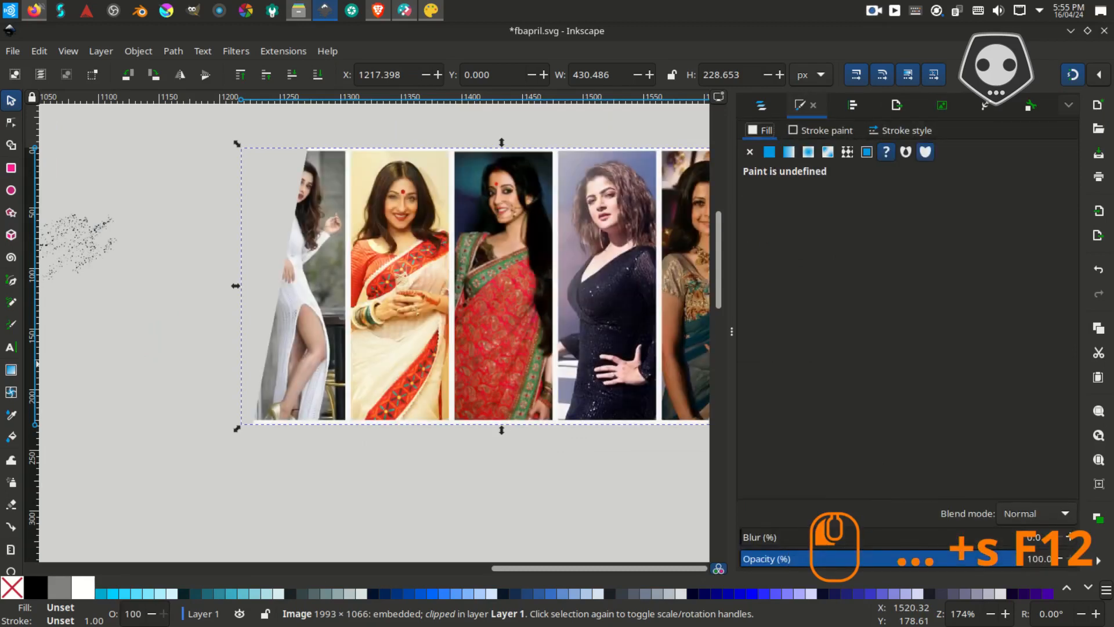
drag(669, 375, 473, 390)
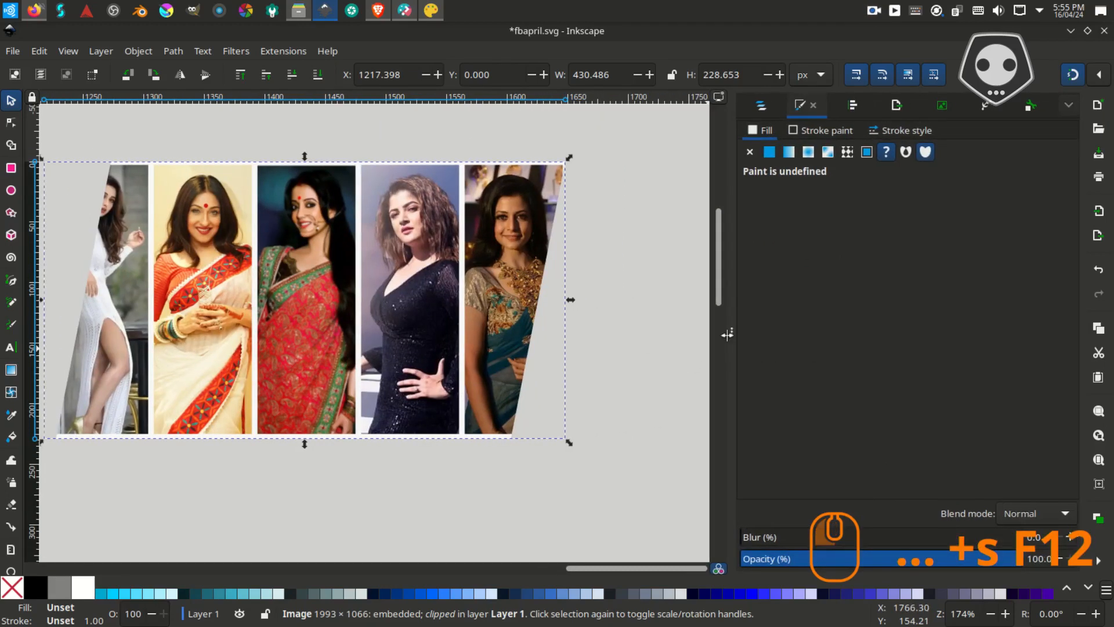
ctrl+scroll(502, 346, down, 1)
click(431, 10)
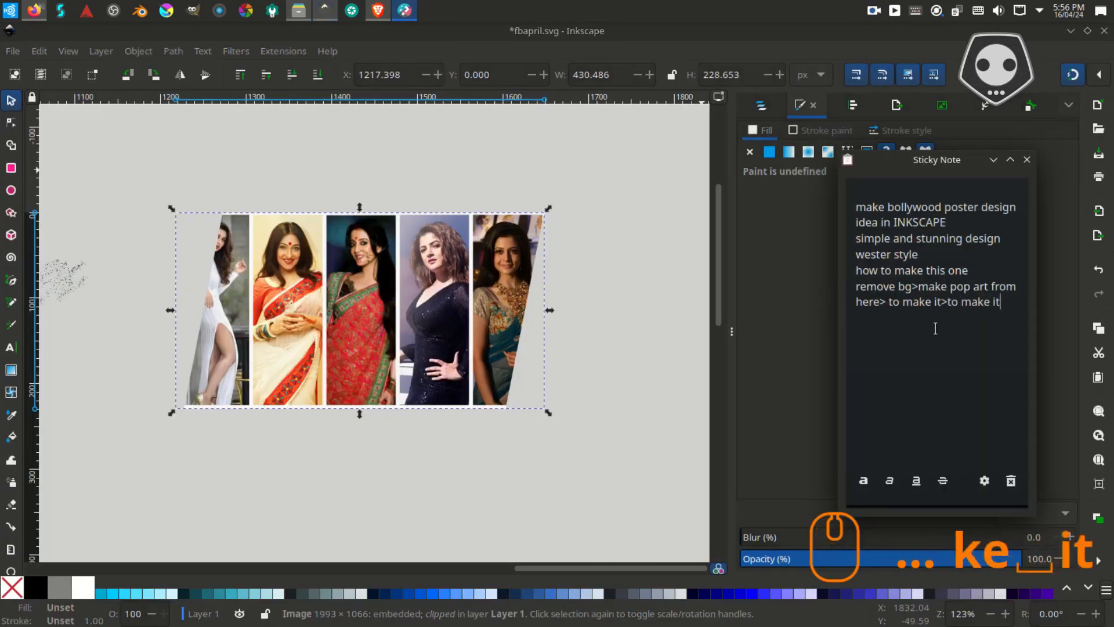
click(400, 9)
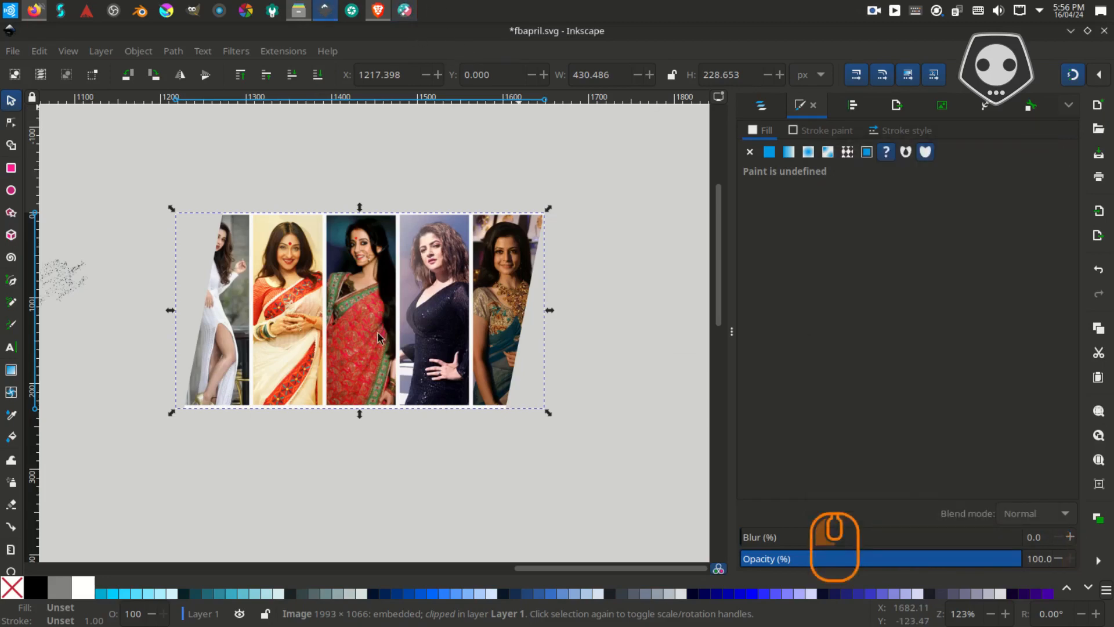
- Release the clip from the copied actress photo strip and select the slanted clip outline
right_click(379, 259)
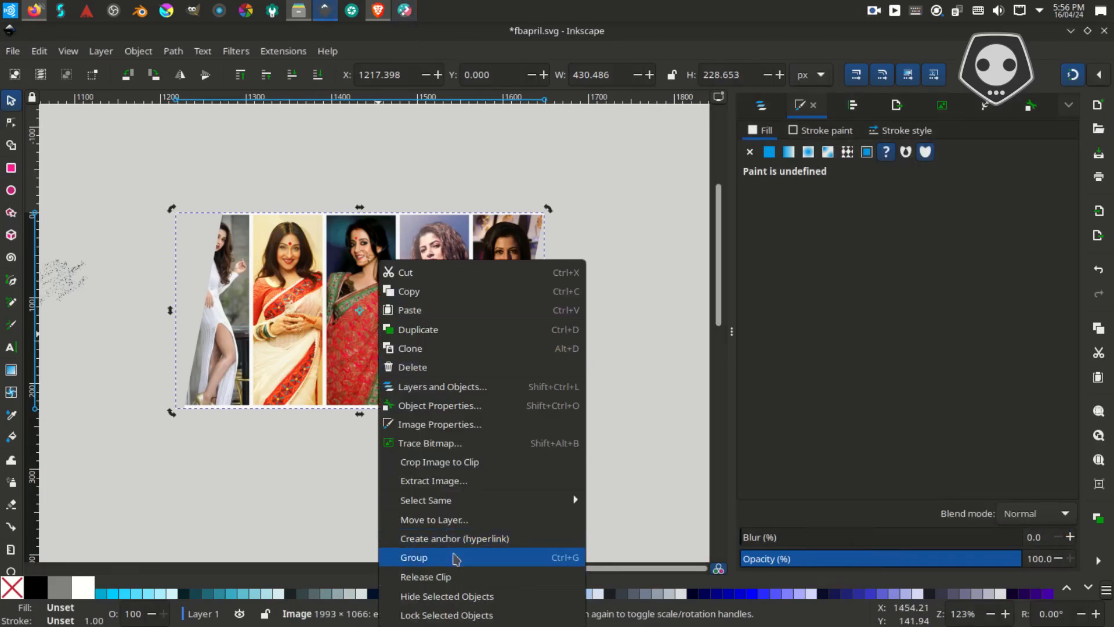
click(441, 576)
click(468, 491)
click(471, 479)
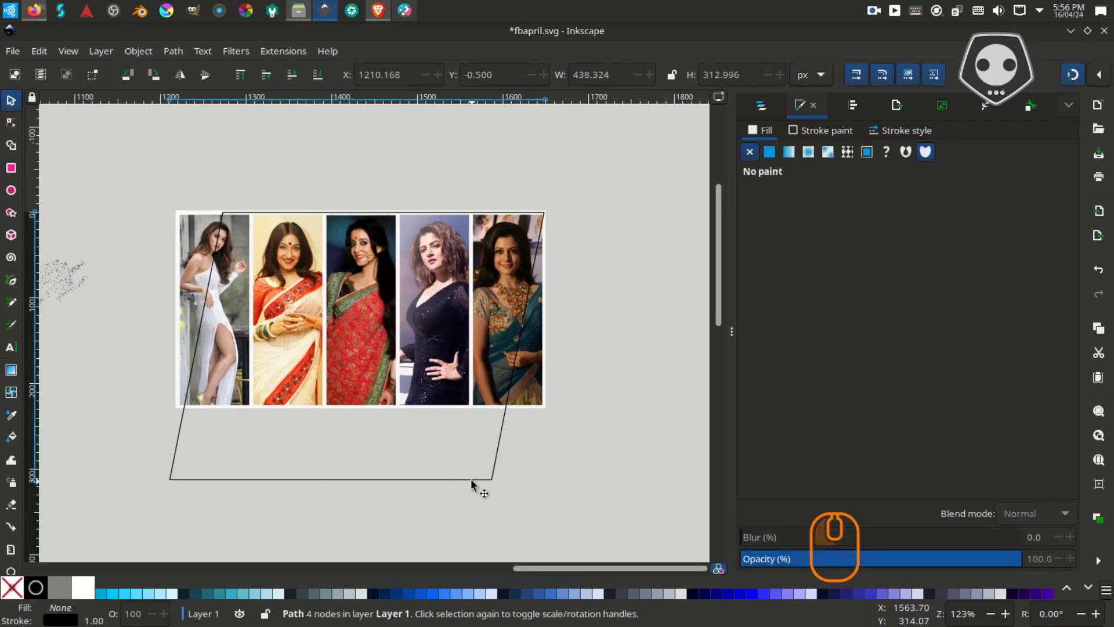
- Try to shift the slanted clip outline to the right and ungroup the actress photo strip
drag(477, 482, 523, 479)
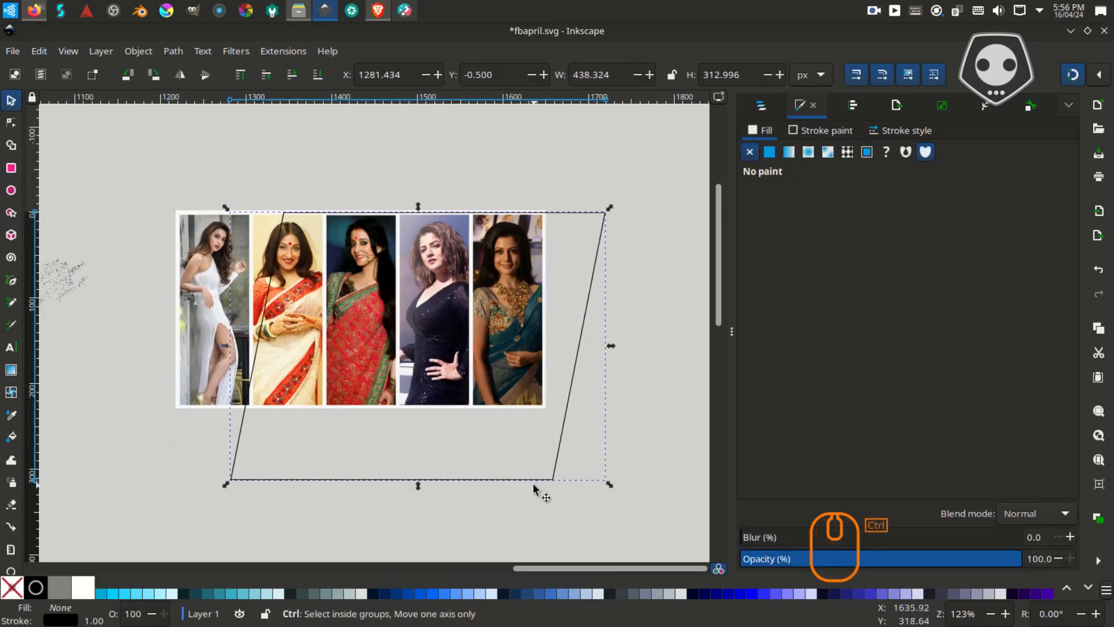
key(ctrl+z)
click(450, 316)
right_click(454, 321)
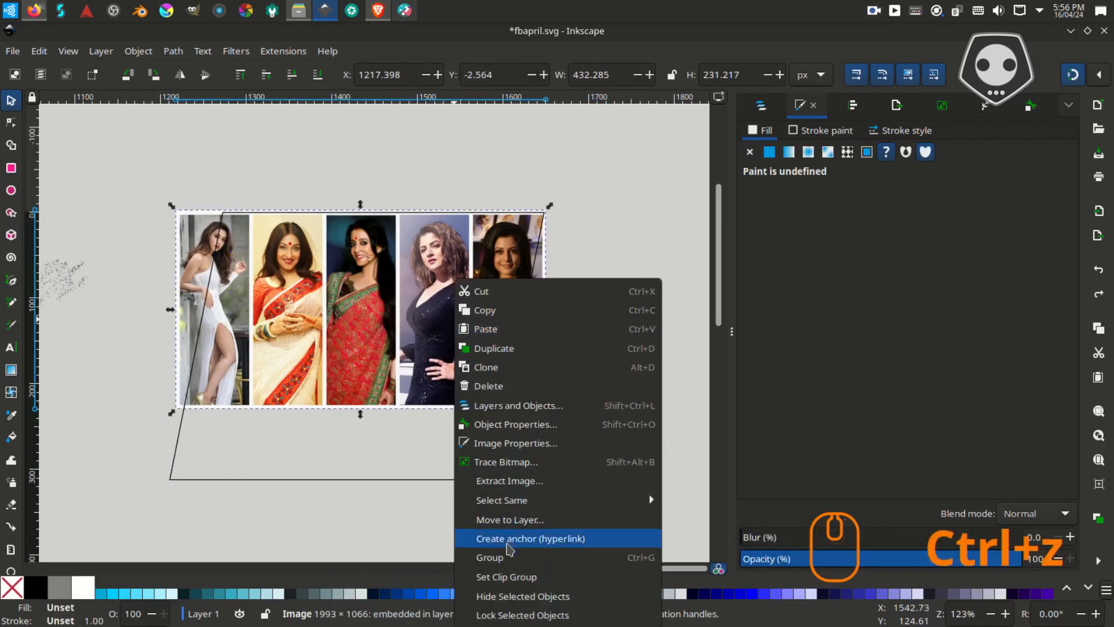
click(296, 527)
click(443, 296)
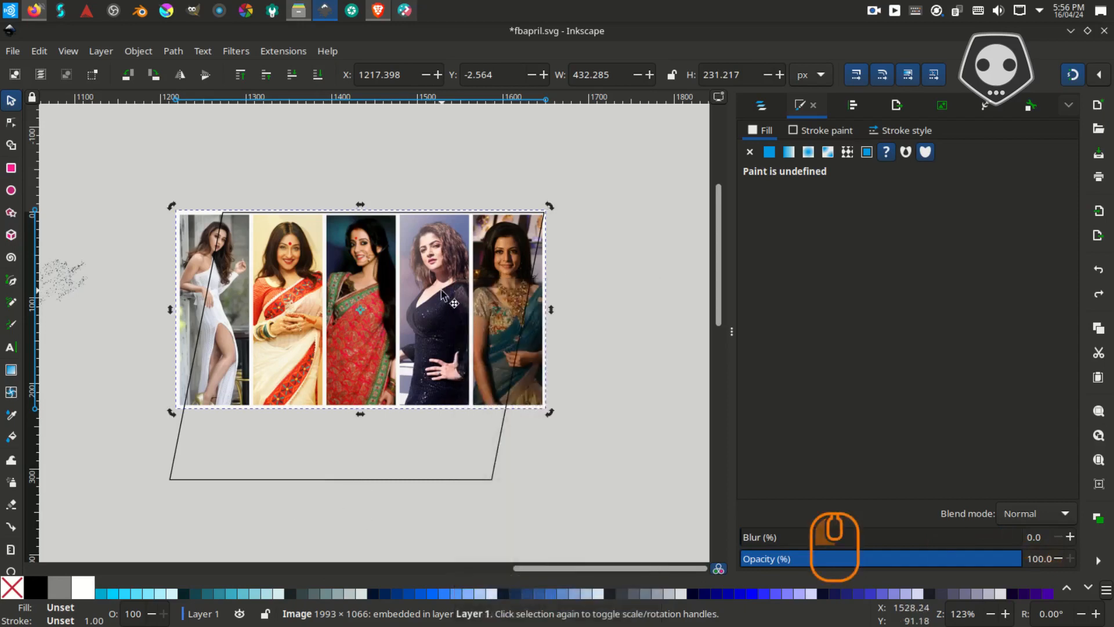
key(ctrl+shift+g)
click(500, 184)
click(505, 316)
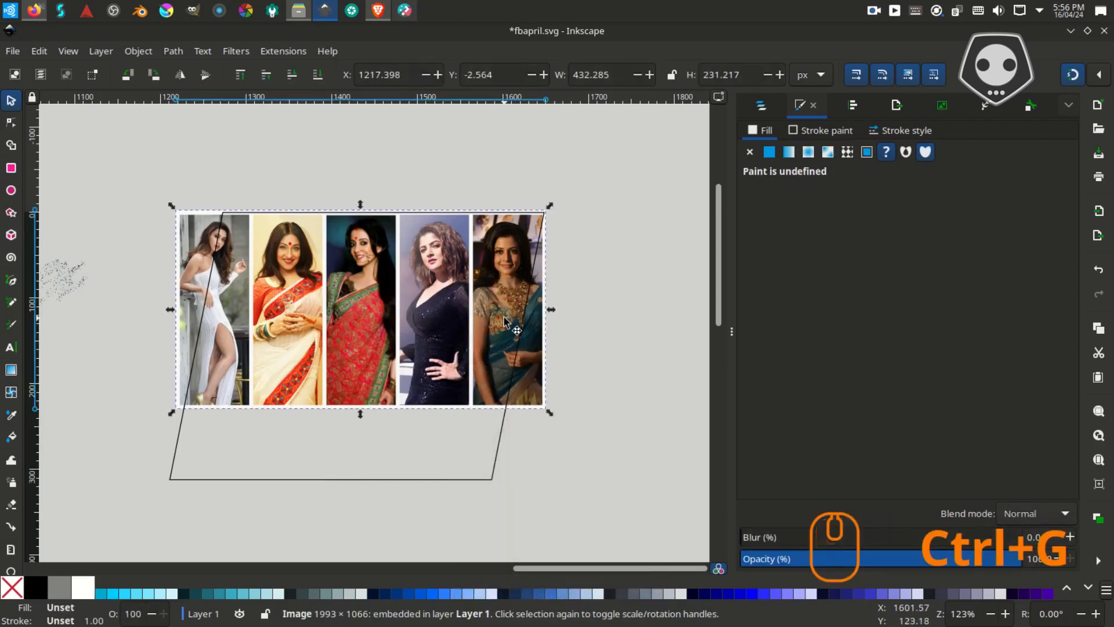
drag(506, 317, 328, 306)
key(ctrl+z)
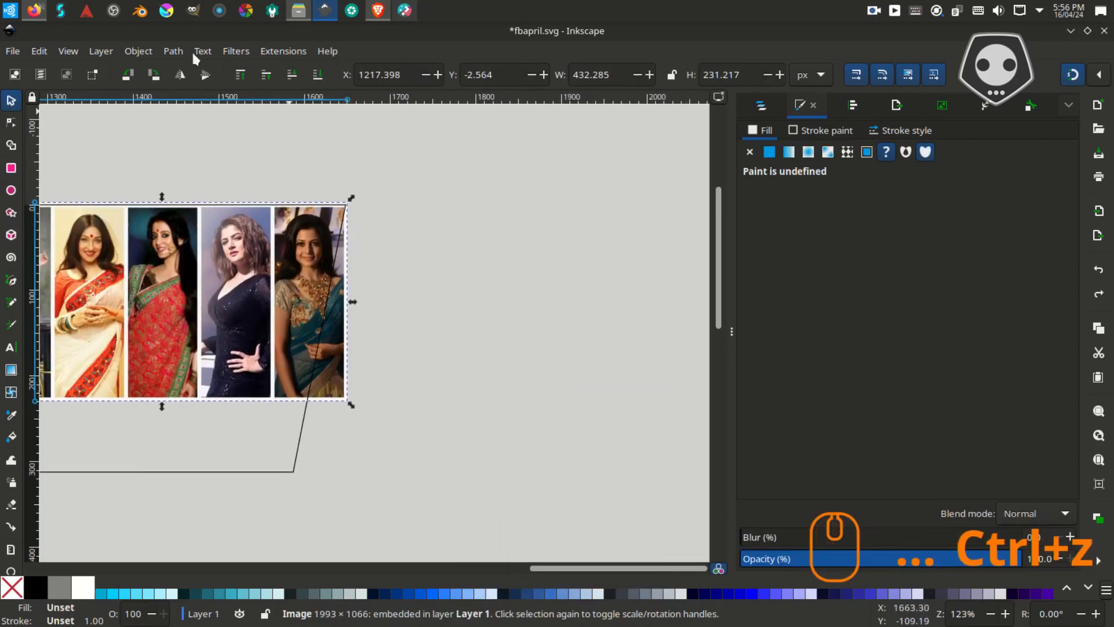
- Switch to the Brave browser, open the full-size photo of the actress in the blue dress from the image results, and copy it
click(378, 14)
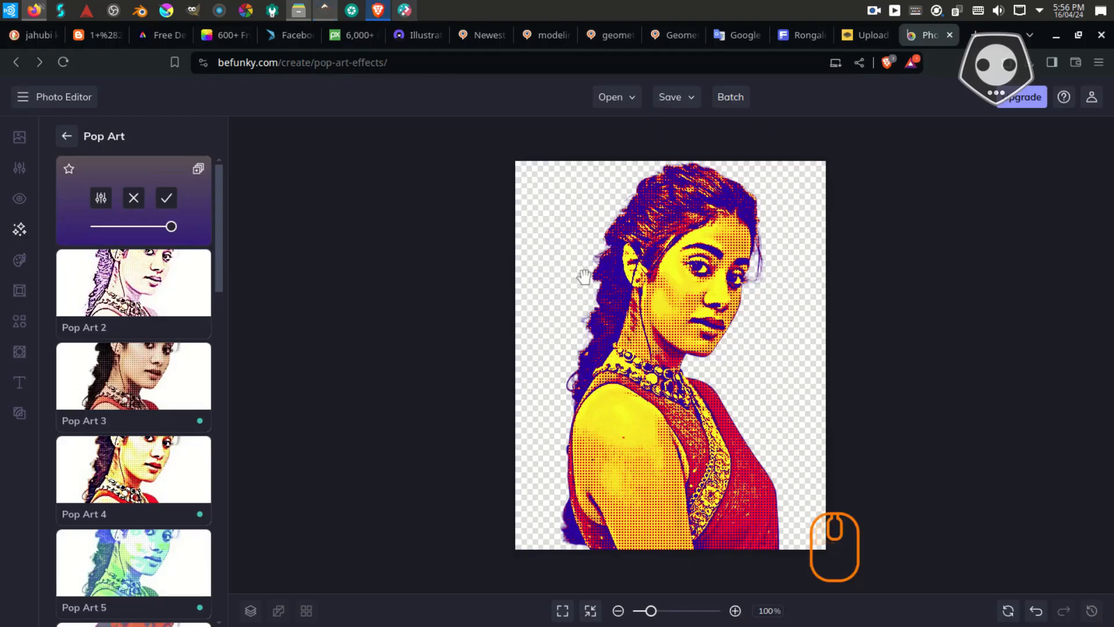
click(32, 43)
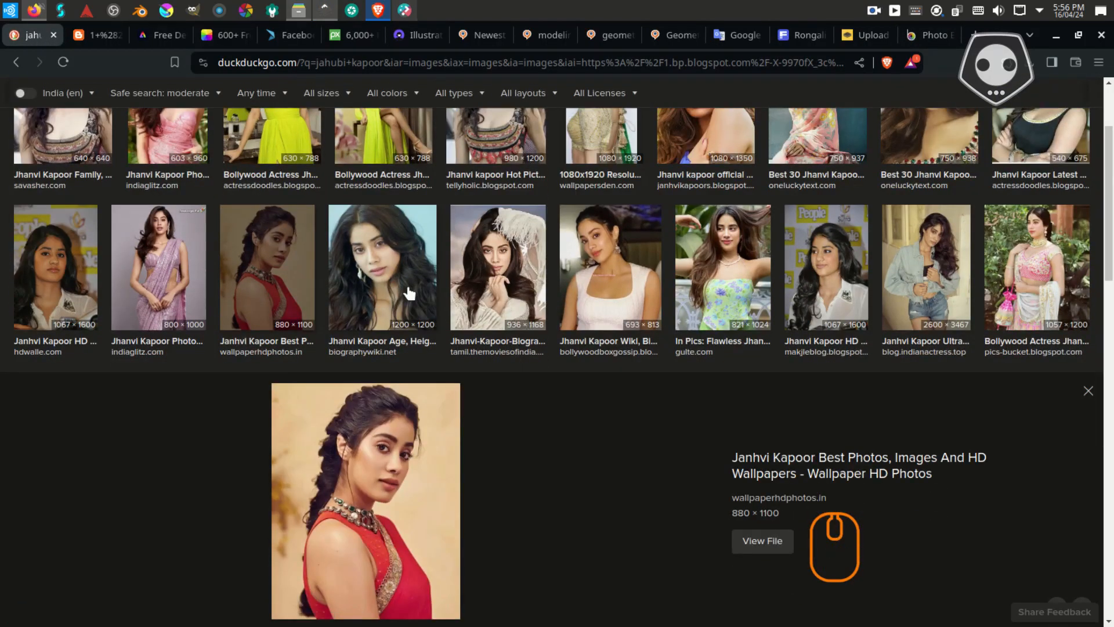
click(1014, 281)
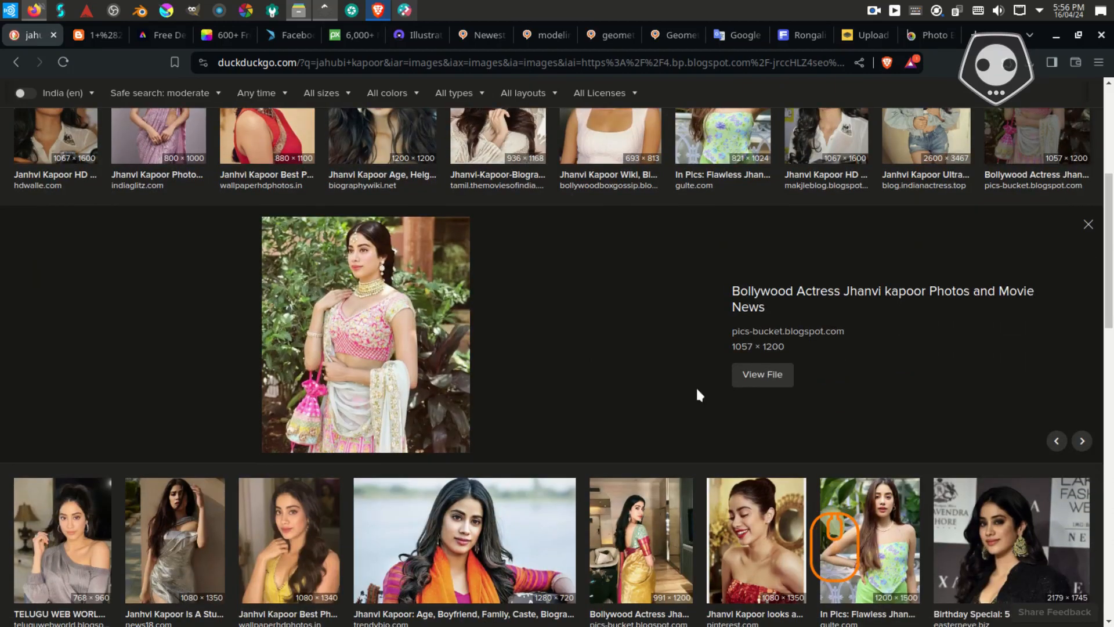
scroll(778, 380, down, 8)
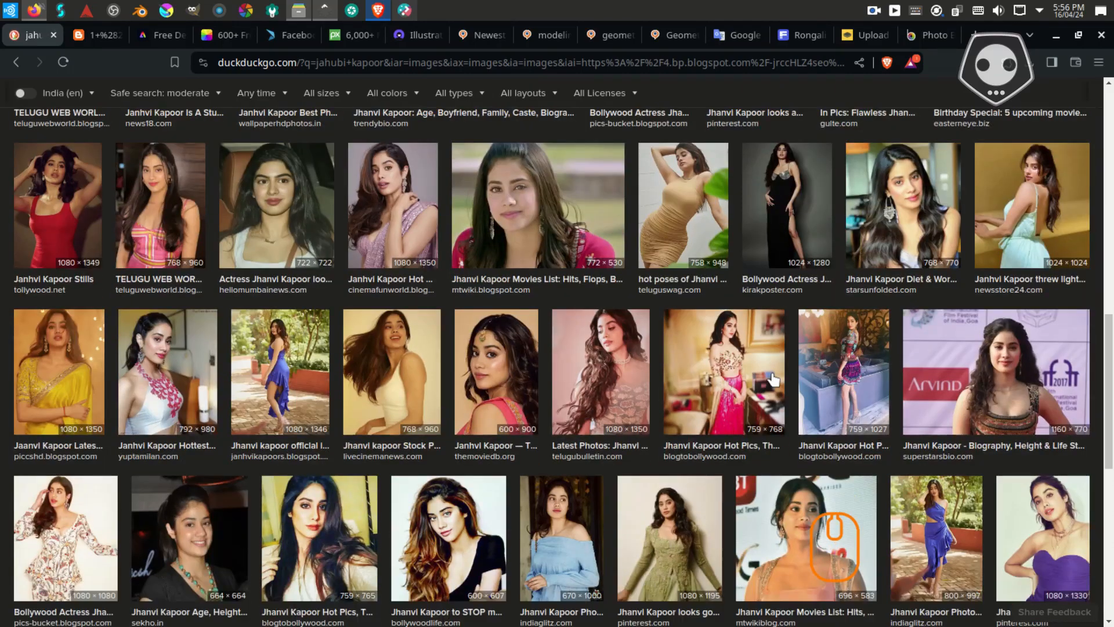
scroll(766, 378, down, 1)
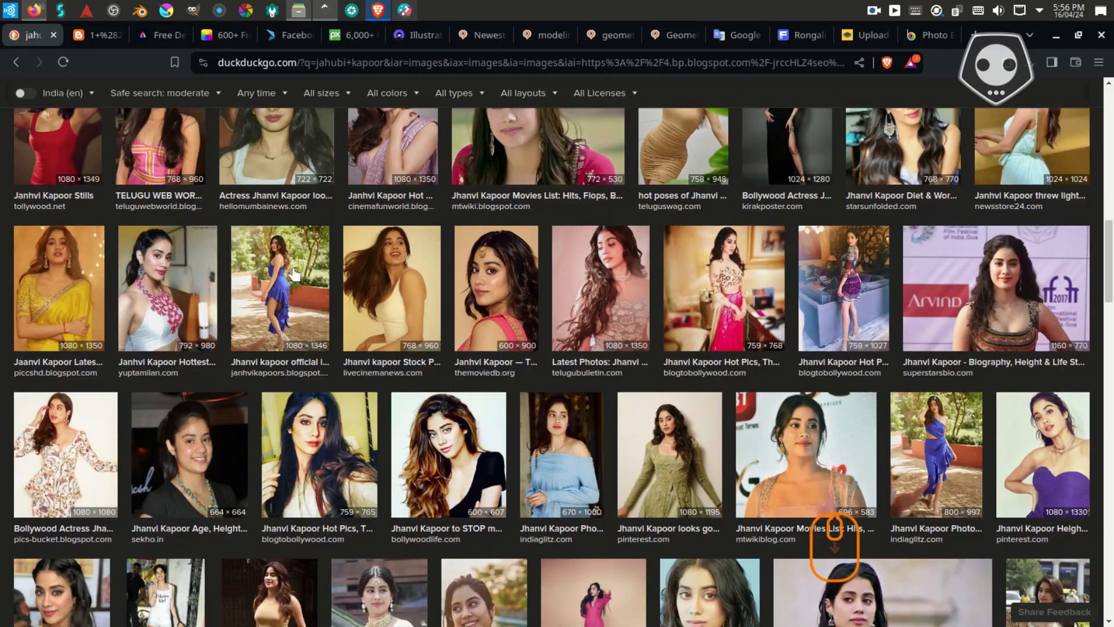
click(290, 305)
click(746, 458)
right_click(566, 434)
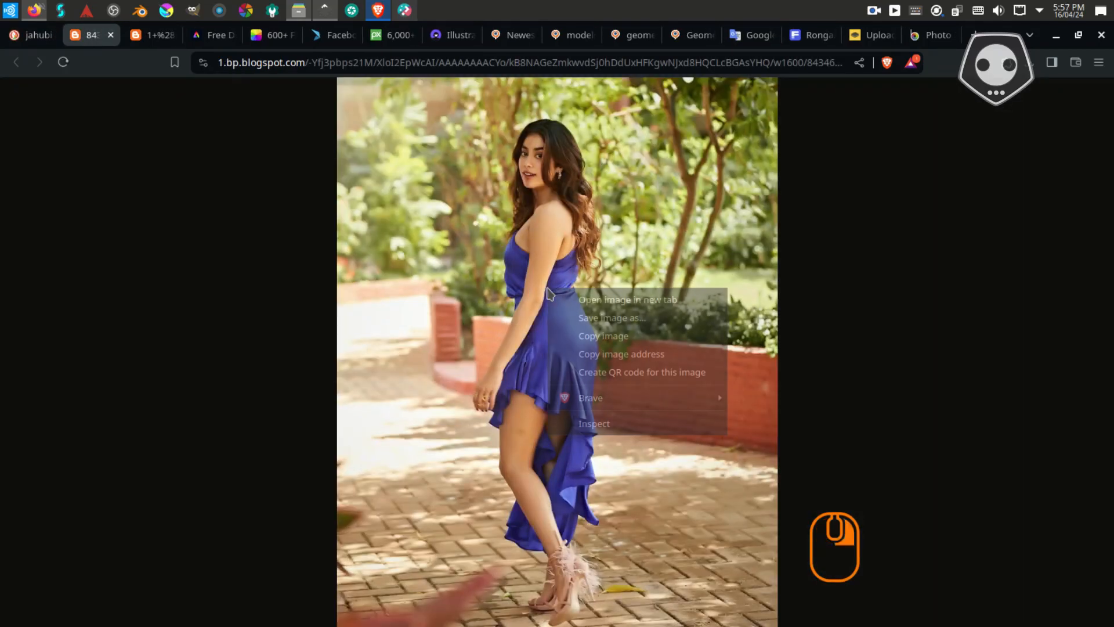
click(606, 334)
- Return to Inkscape, paste the copied blue-dress photo and scale it down to about 300 by 375 px
click(325, 10)
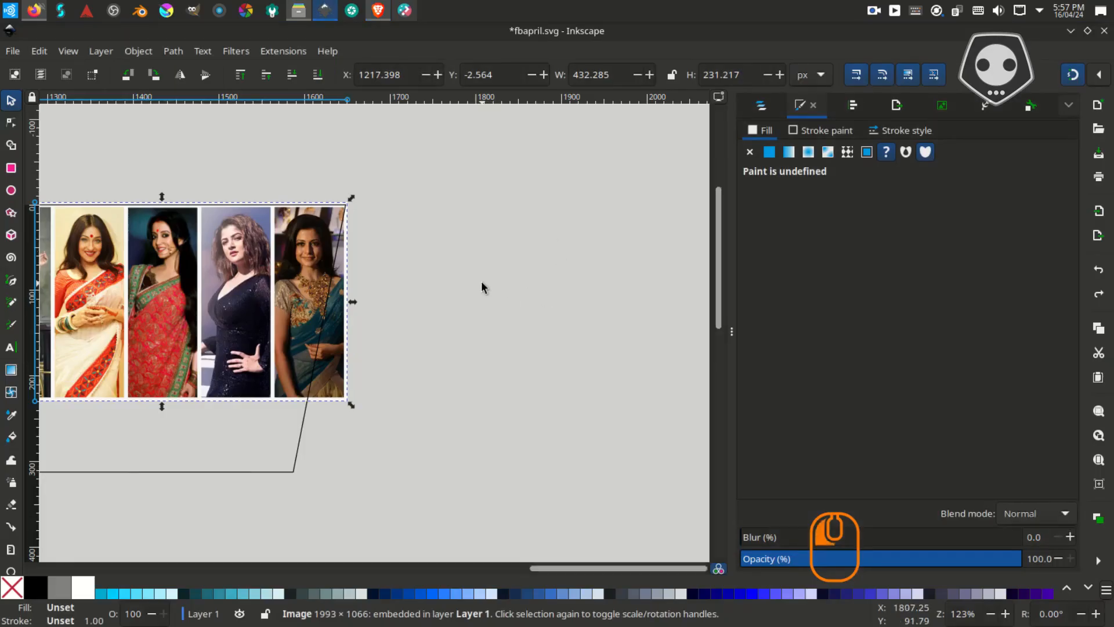
key(ctrl+v)
scroll(482, 284, down, 4)
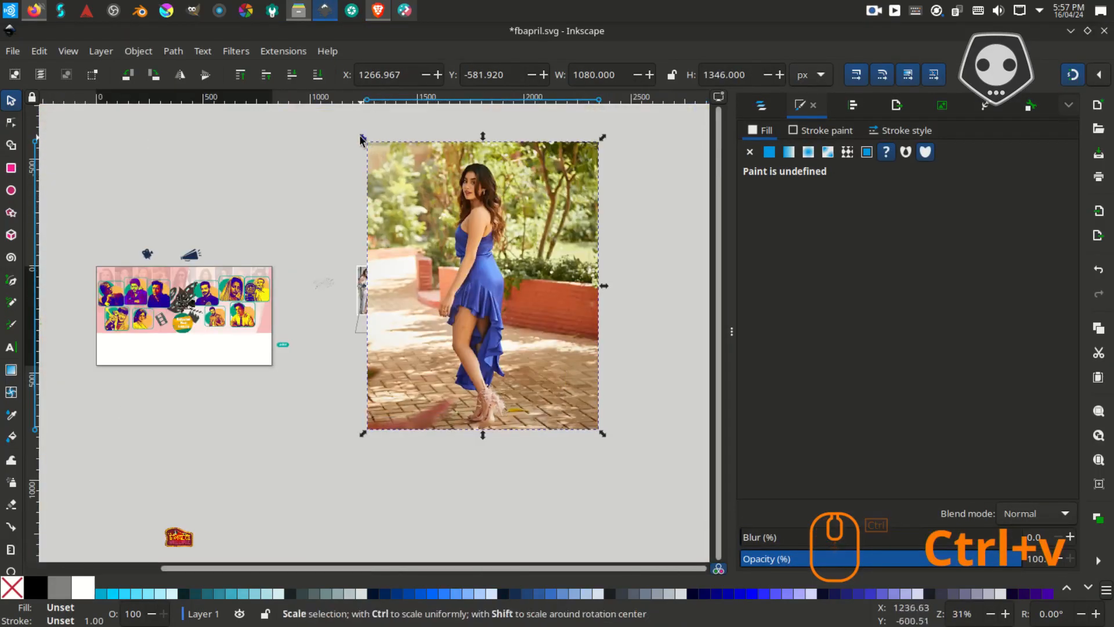
drag(364, 140, 531, 347)
- Move the blue-dress photo beside the page's lower-right corner to about X 914, Y 260 px, and deselect it
drag(561, 395, 508, 542)
scroll(314, 394, up, 4)
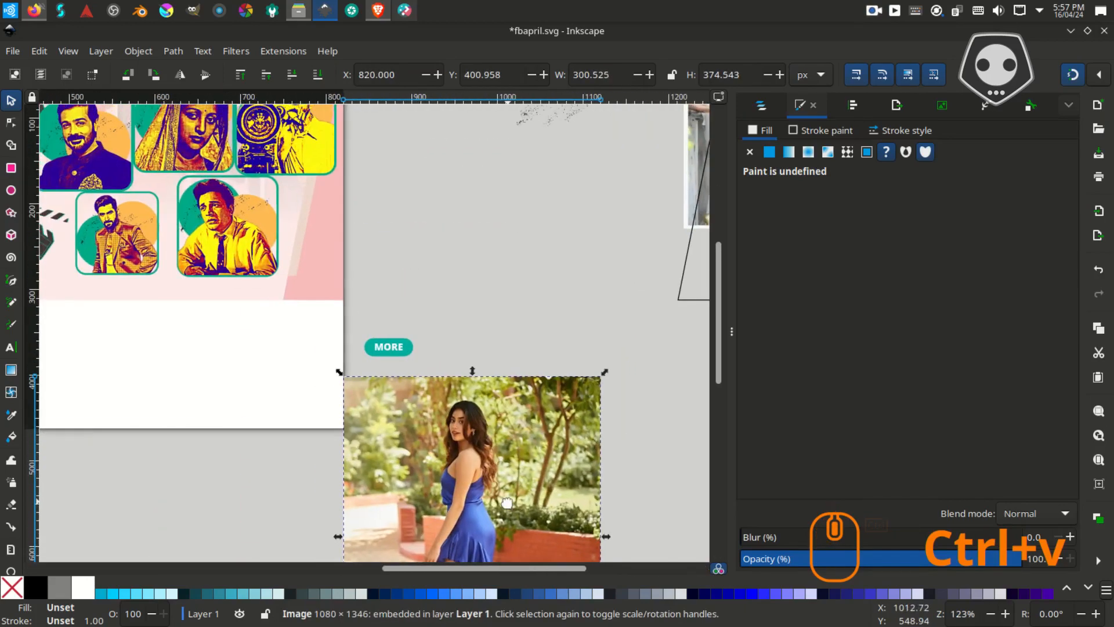
drag(500, 493, 522, 151)
drag(522, 150, 466, 122)
drag(472, 165, 505, 261)
click(236, 385)
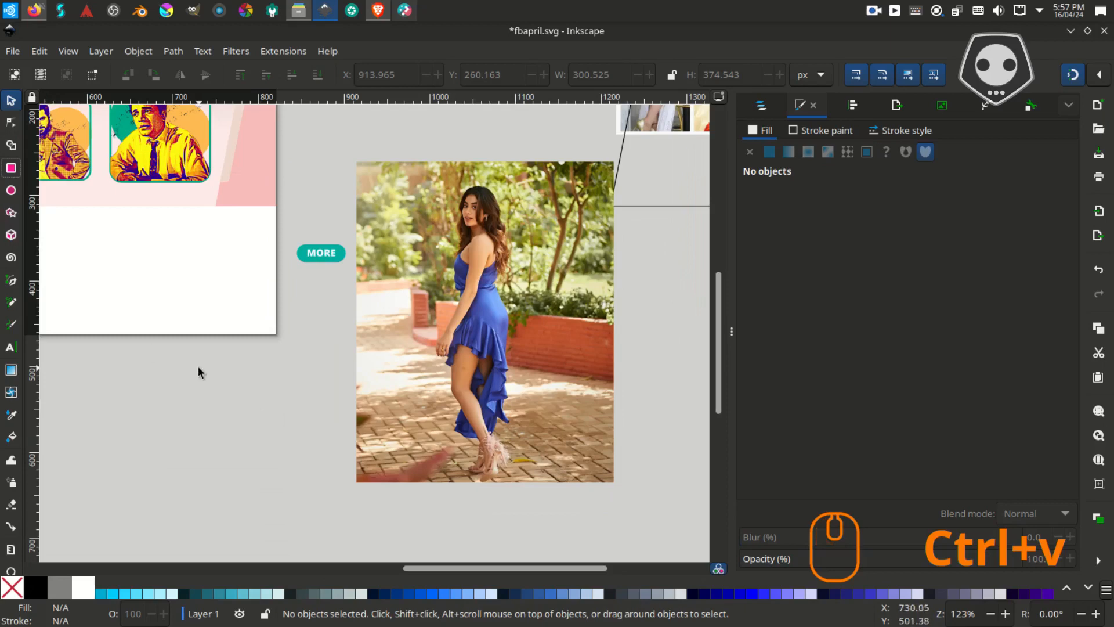
- Draw a rounded rectangle about 73 by 233 px over the blue-dress actress and lower its fill alpha to about 48
click(10, 169)
mouse_move(214, 391)
mouse_down()
mouse_move(276, 521)
mouse_move(250, 574)
mouse_up()
key(F1)
drag(248, 501, 494, 283)
drag(900, 318, 874, 312)
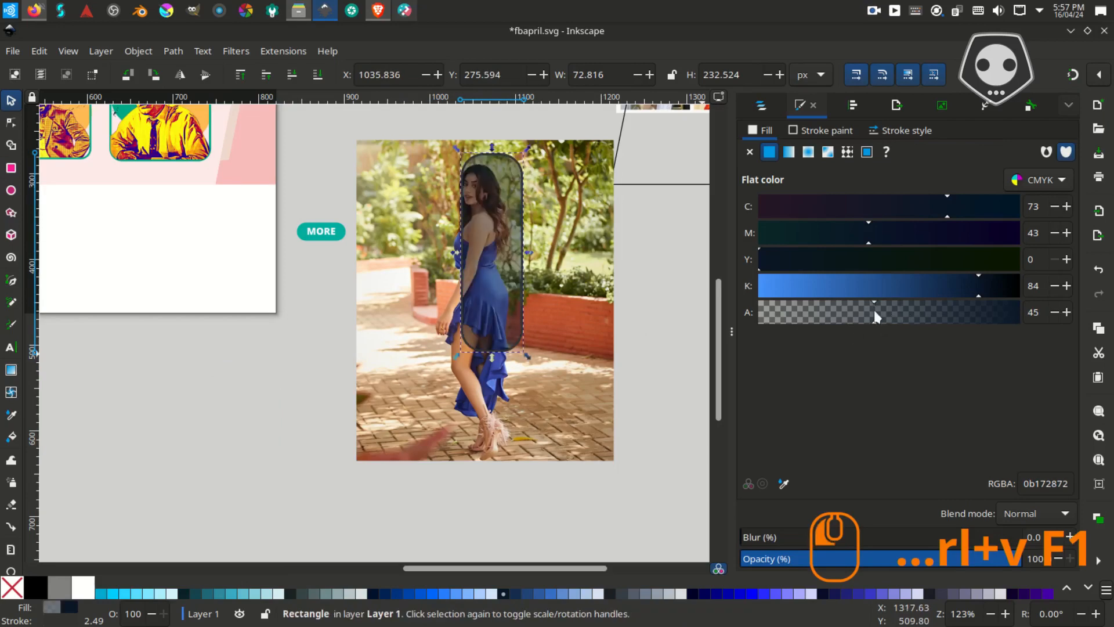
- Scale the blue-dress photo down to about 233 by 291 px and move it so the actress fits inside the rounded rectangle
click(413, 380)
drag(352, 467, 412, 401)
scroll(435, 328, up, 2)
scroll(435, 328, down, 2)
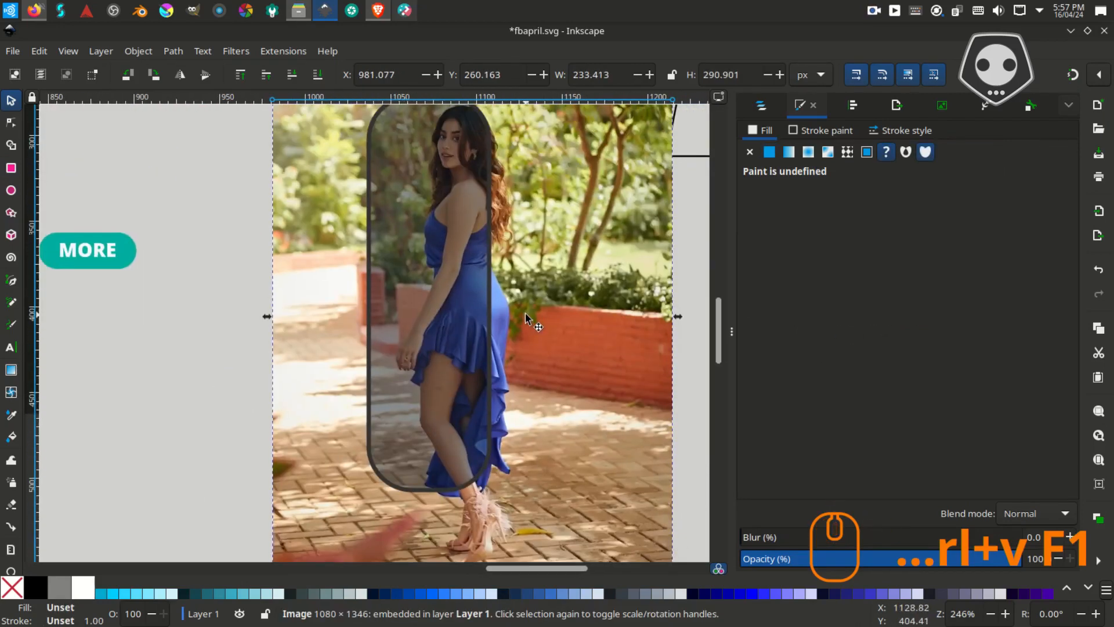
drag(715, 275, 369, 244)
click(369, 244)
scroll(450, 283, up, 1)
drag(617, 308, 532, 328)
click(562, 342)
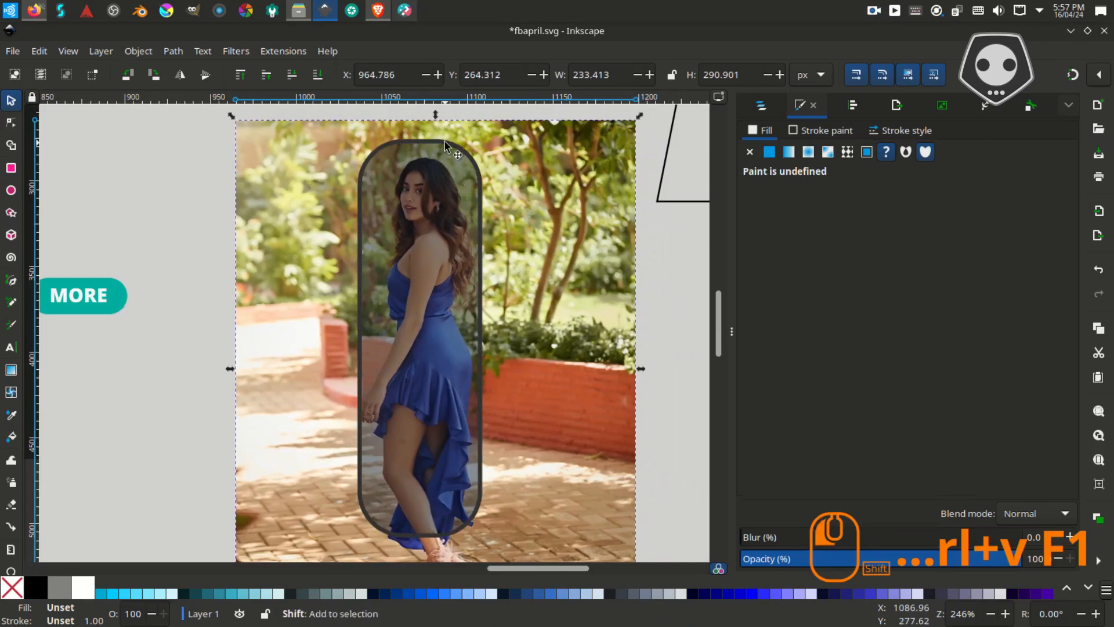
- Try clipping the photo directly with the only rounded rectangle, and undo the clip
shift+click(444, 144)
right_click(445, 142)
key(Escape)
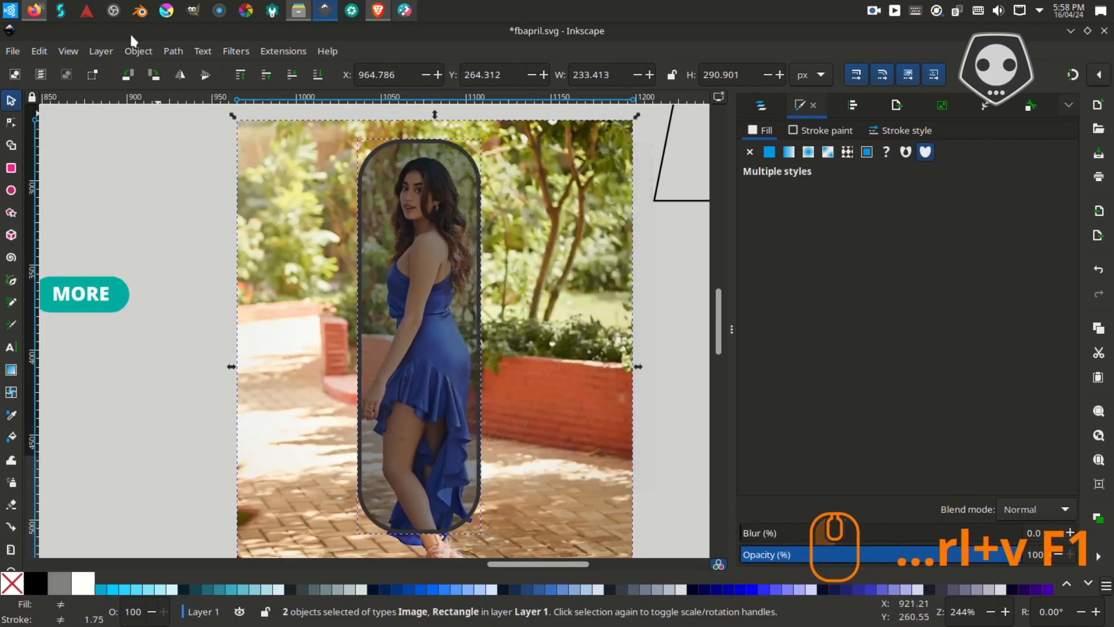
click(138, 51)
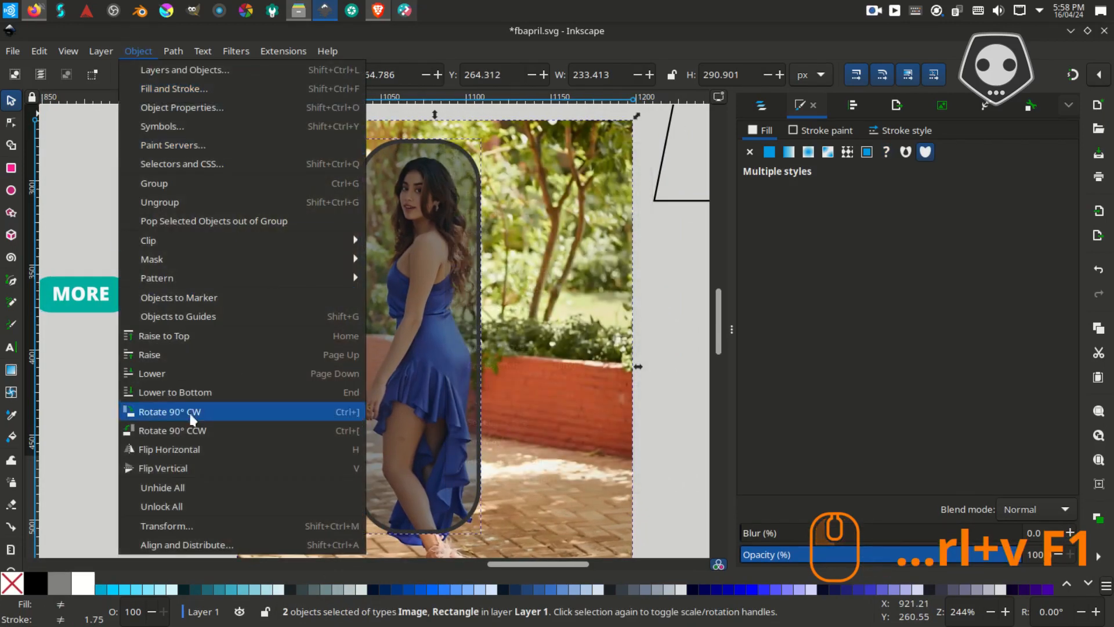
mouse_move(354, 240)
click(395, 240)
scroll(459, 278, down, 4)
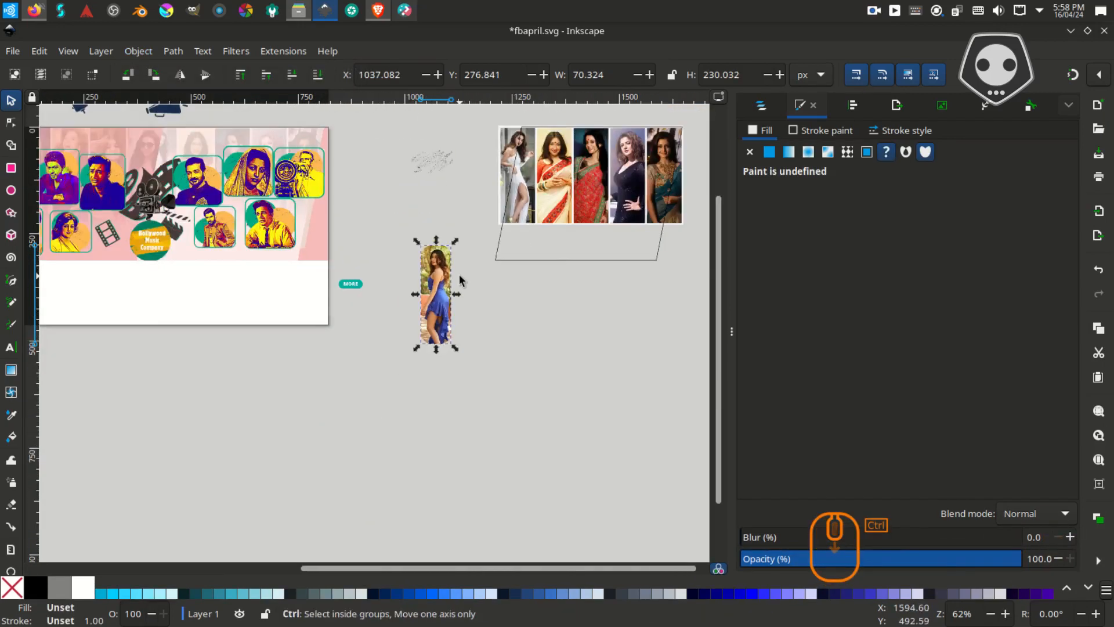
scroll(460, 280, up, 1)
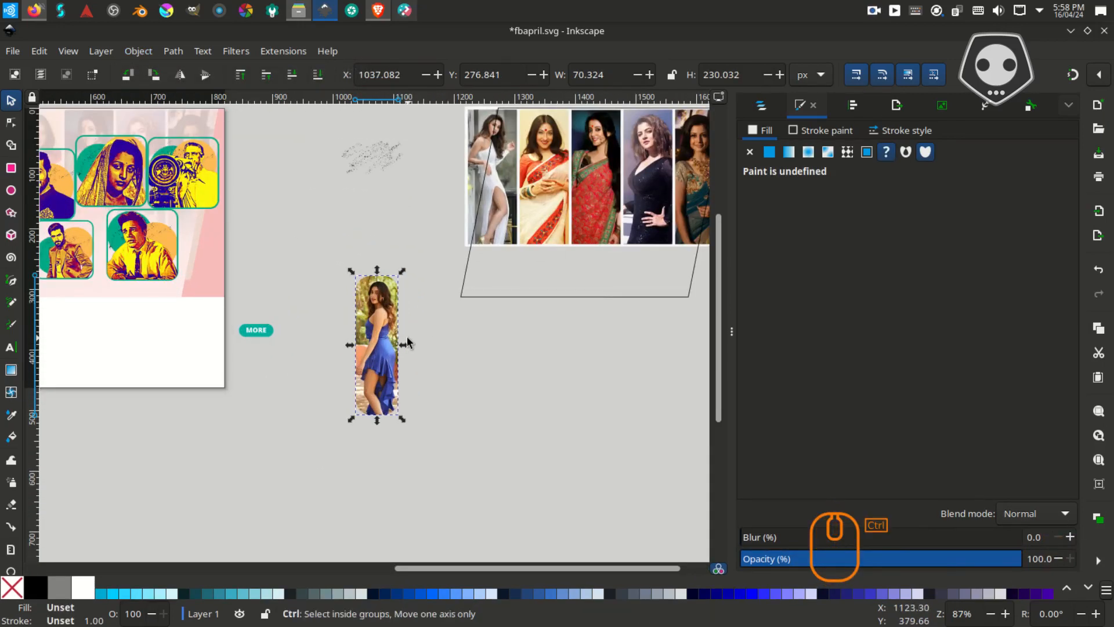
key(ctrl+z)
- Duplicate the rounded rectangle, move the copy about 247 px to the right, and clip the blue-dress photo with the original
click(378, 351)
key(ctrl+d)
drag(379, 351, 528, 351)
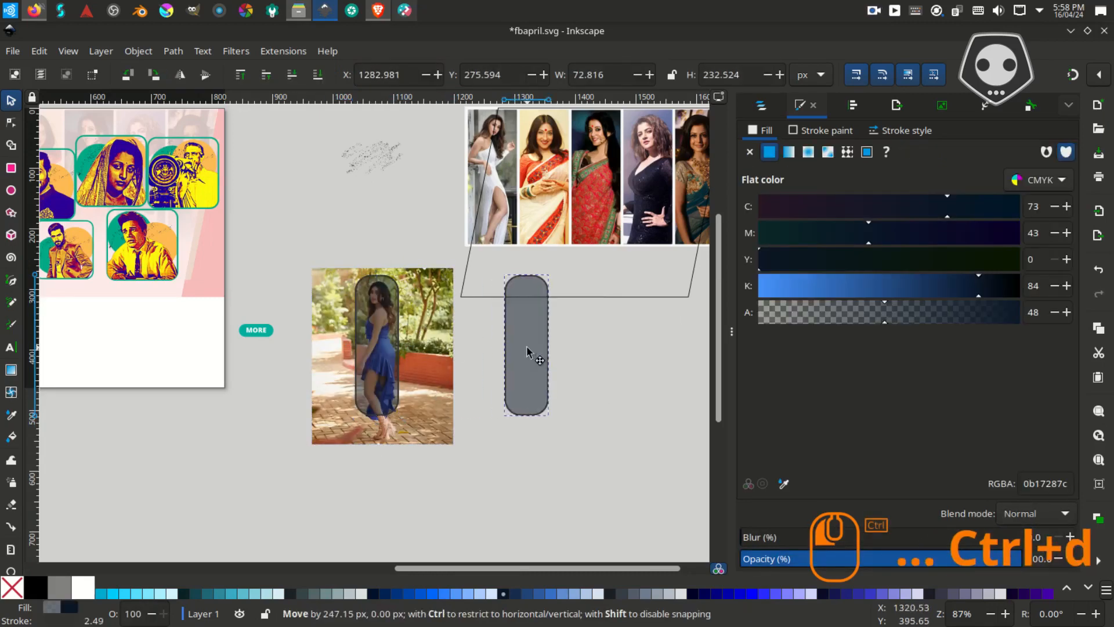
shift+click(413, 316)
right_click(420, 316)
click(459, 534)
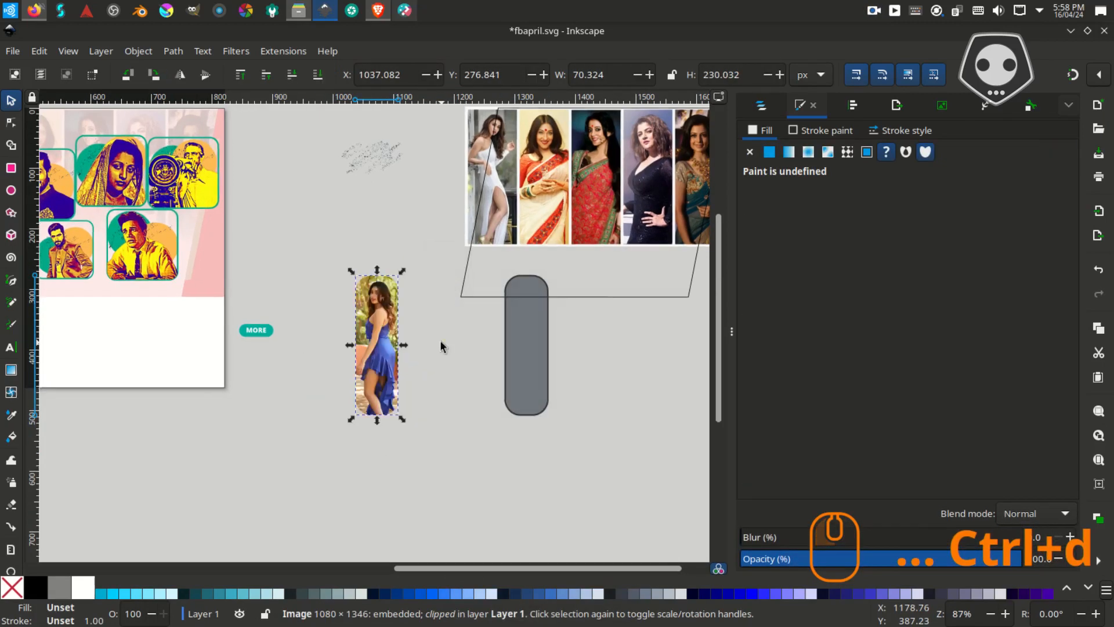
- Turn the spare rounded rectangle into a frame with no fill and a white stroke, aligned exactly over the clipped photo
click(515, 335)
drag(510, 363, 351, 347)
scroll(358, 334, up, 2)
scroll(220, 595, up, 10)
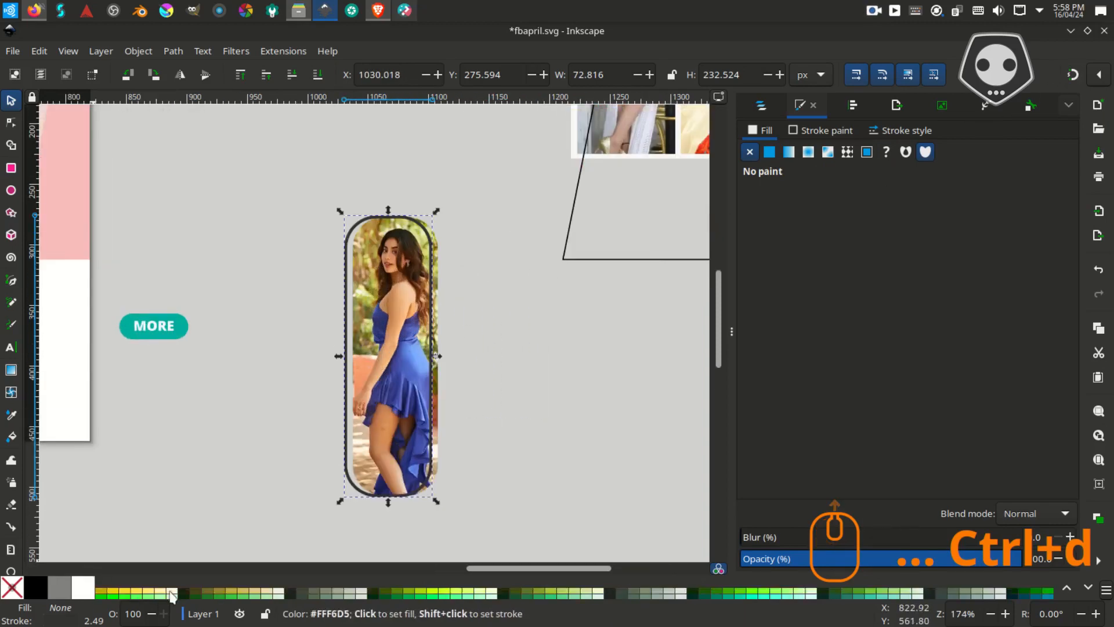
shift+click(219, 596)
scroll(360, 278, up, 2)
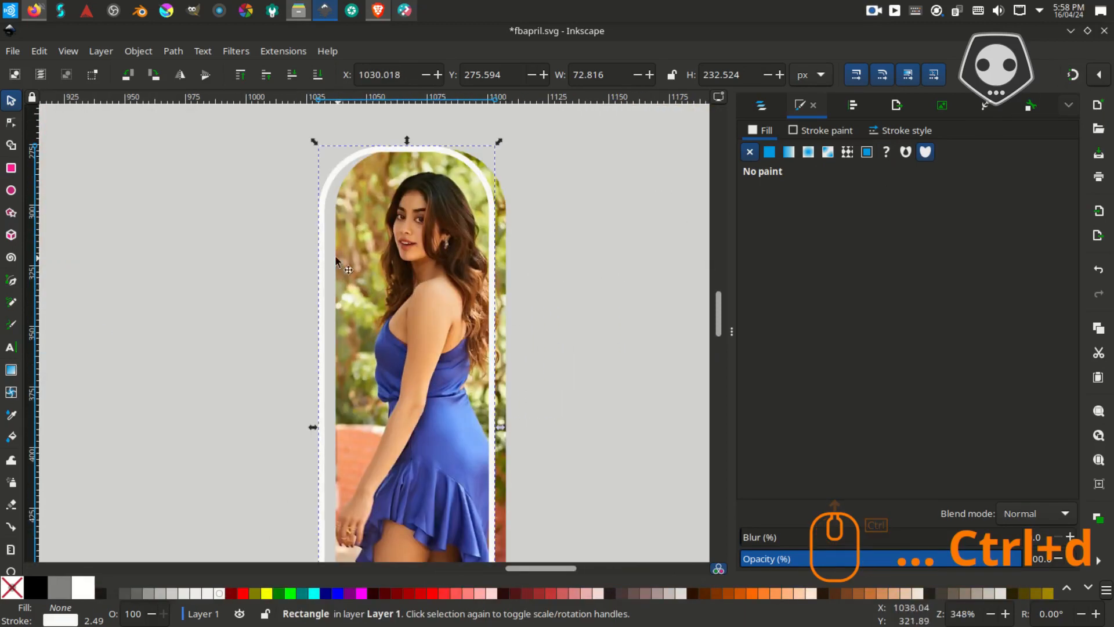
mouse_move(325, 254)
mouse_down()
mouse_move(336, 253)
mouse_move(317, 244)
mouse_move(333, 242)
mouse_up()
- Try setting the white frame as a clip on the photo, and undo it
shift+click(398, 256)
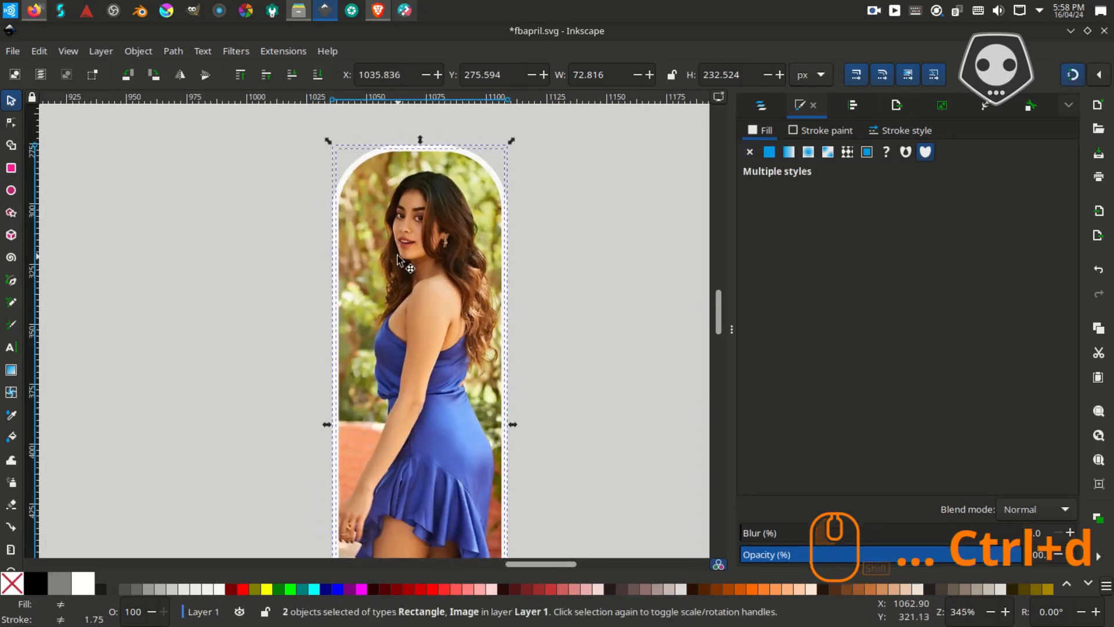
scroll(398, 256, down, 3)
right_click(398, 258)
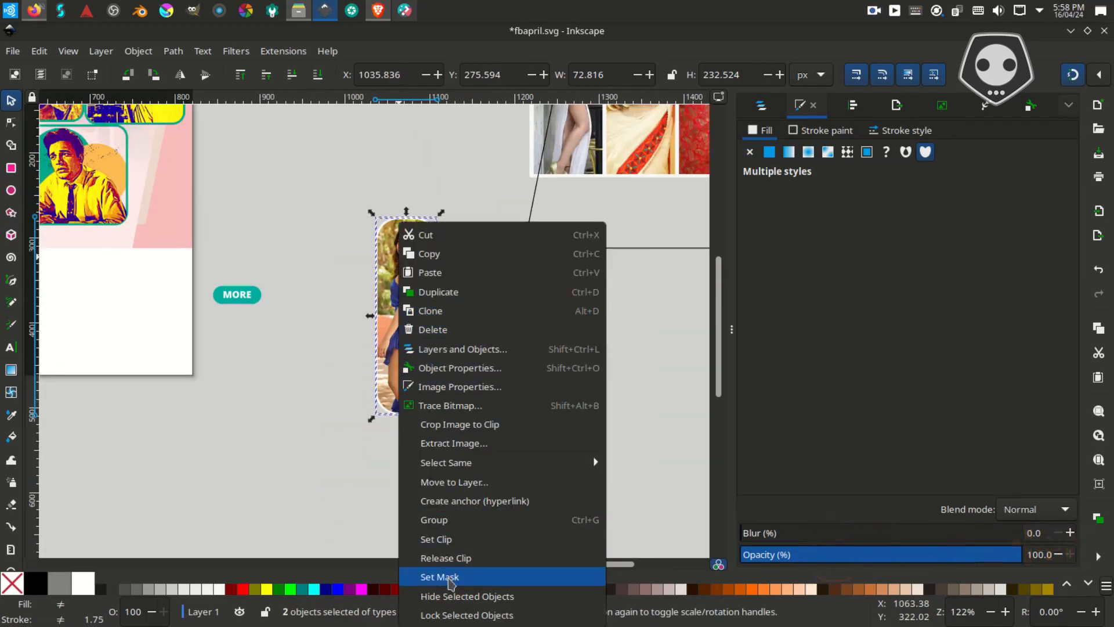
click(464, 539)
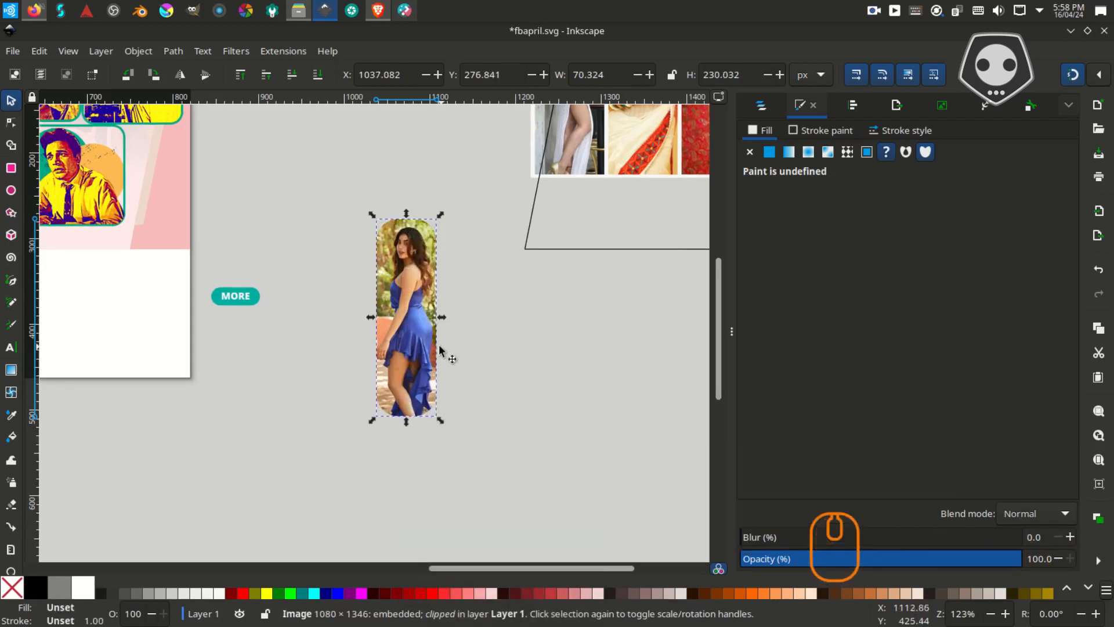
right_click(437, 344)
click(473, 449)
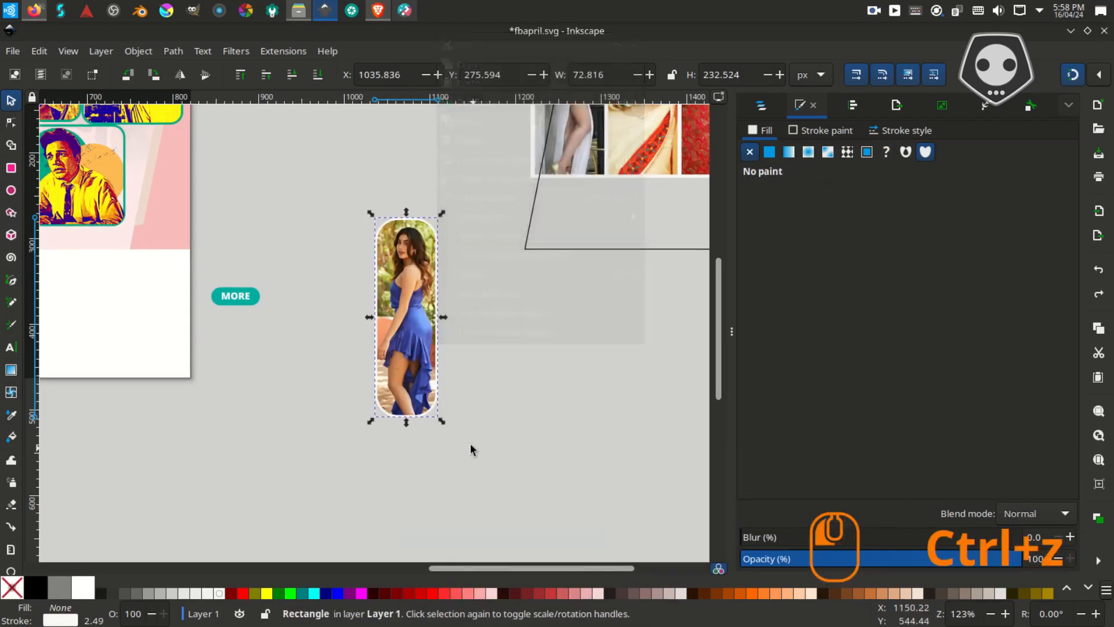
- Group the photo with its white frame and duplicate the card three times to form a row of four
drag(472, 449, 364, 198)
click(394, 324)
drag(400, 296, 539, 342)
click(358, 324)
key(ctrl+d)
key(ctrl+d)
key(ctrl+d)
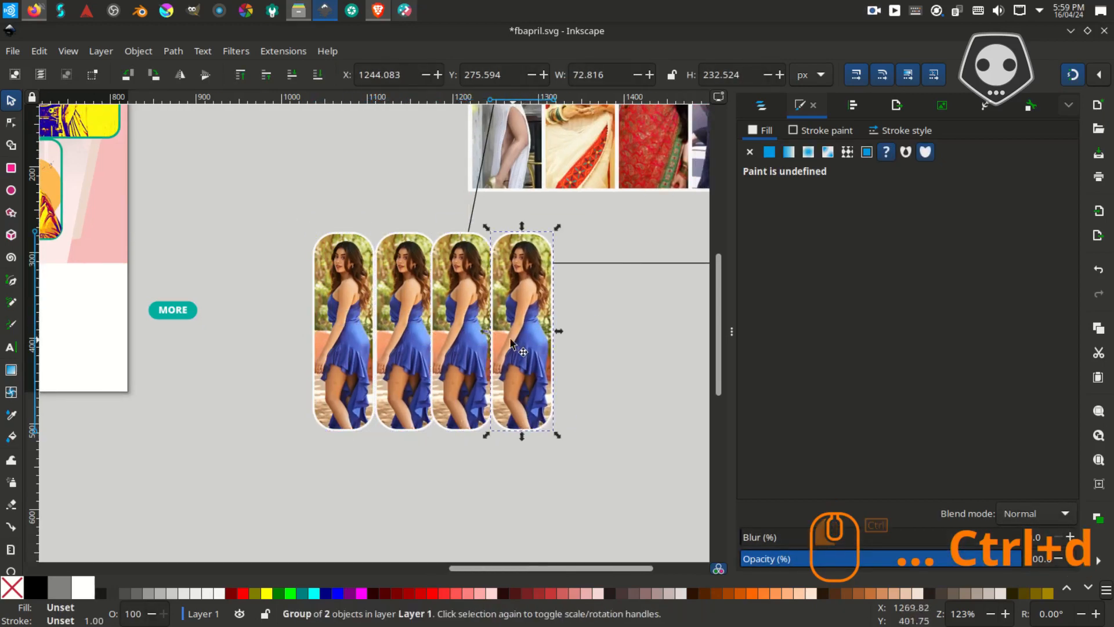
- Shift the copied cards slightly to the right so the four sit side by side with small gaps, and deselect them
scroll(465, 301, up, 3)
scroll(459, 290, down, 1)
shift+click(444, 272)
drag(444, 273, 454, 266)
key(Escape)
drag(576, 256, 579, 267)
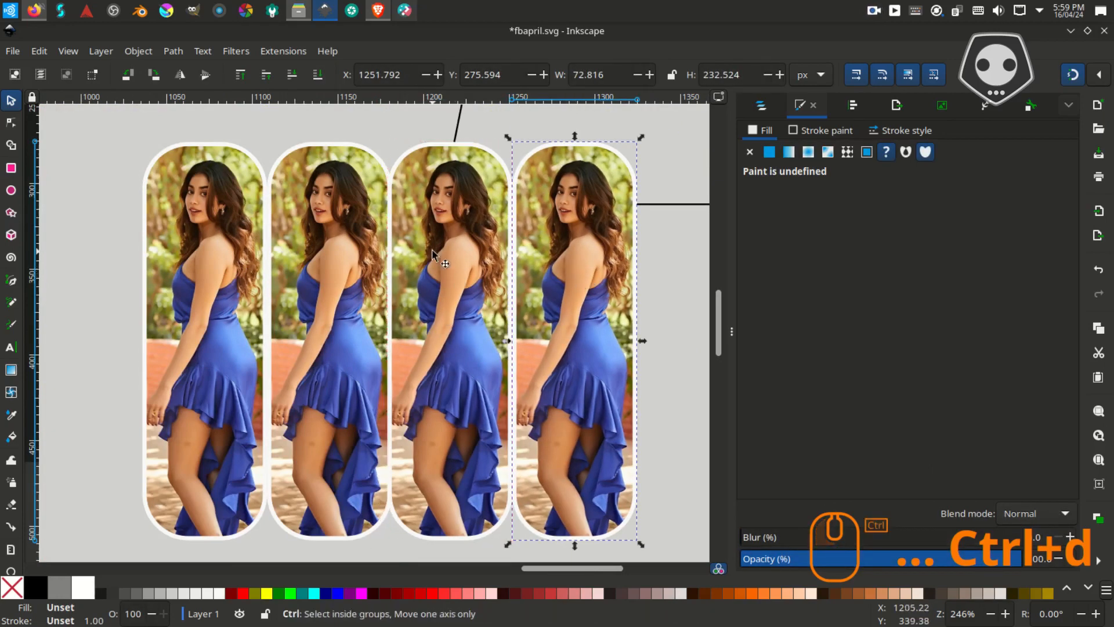
scroll(666, 259, down, 3)
key(Escape)
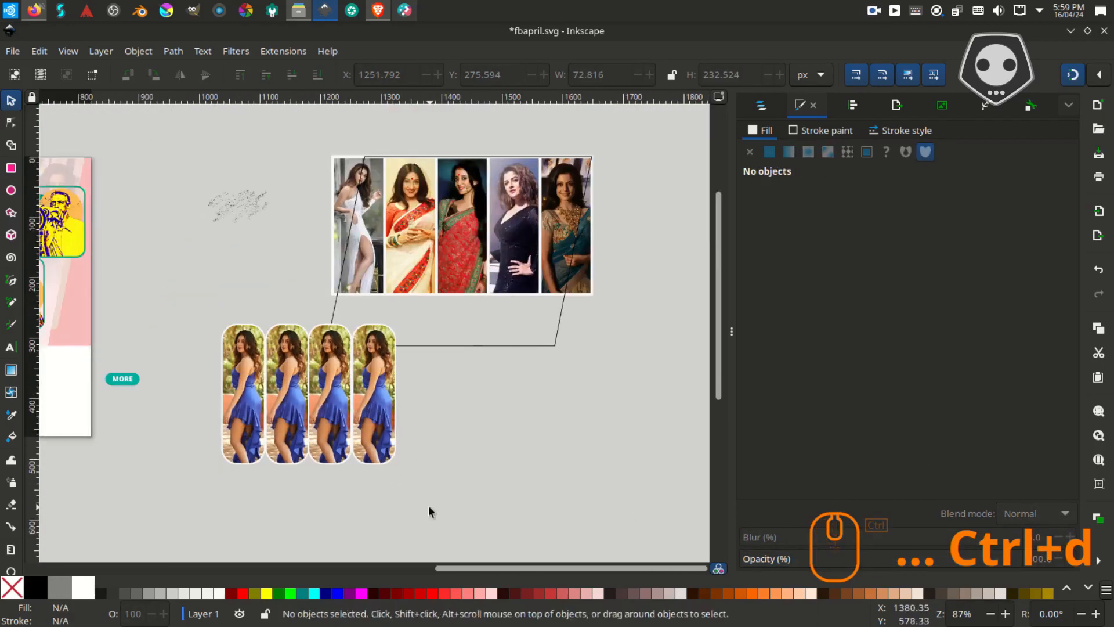
- Delete the row of four blue-dress photo cards
drag(424, 505, 242, 427)
mouse_move(216, 331)
mouse_down()
mouse_move(306, 509)
mouse_move(209, 319)
mouse_up()
key(Delete)
- Draw a closed slanted four-sided outline about 409 by 255 px beside the photo strip with the Pen tool, and delete it
scroll(531, 285, up, 1)
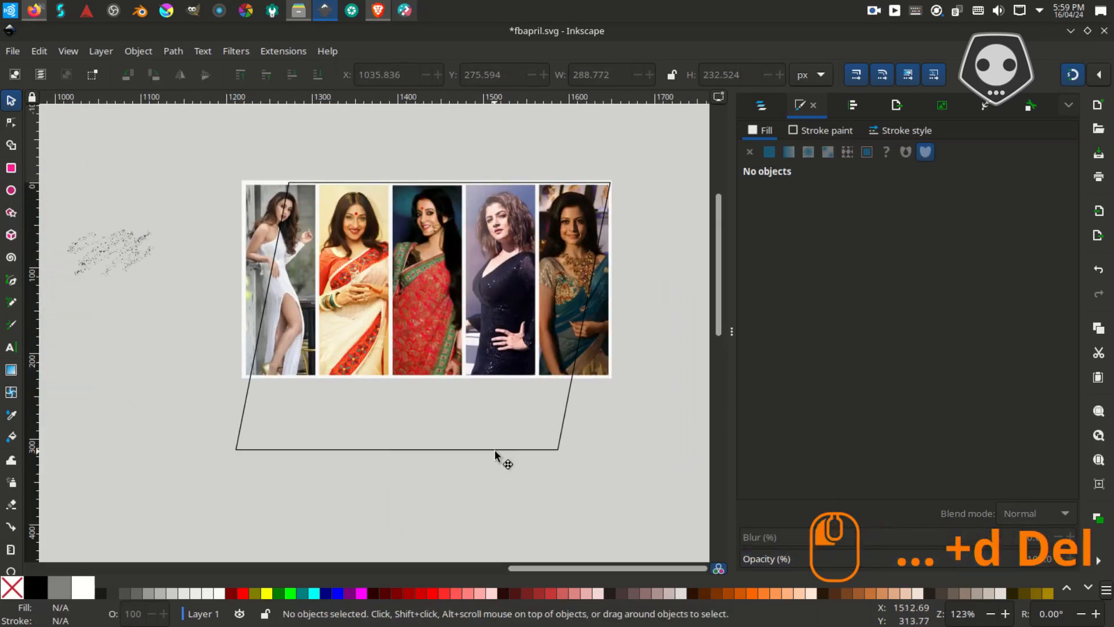
click(495, 450)
drag(545, 429, 390, 367)
click(533, 311)
scroll(360, 235, right, 5)
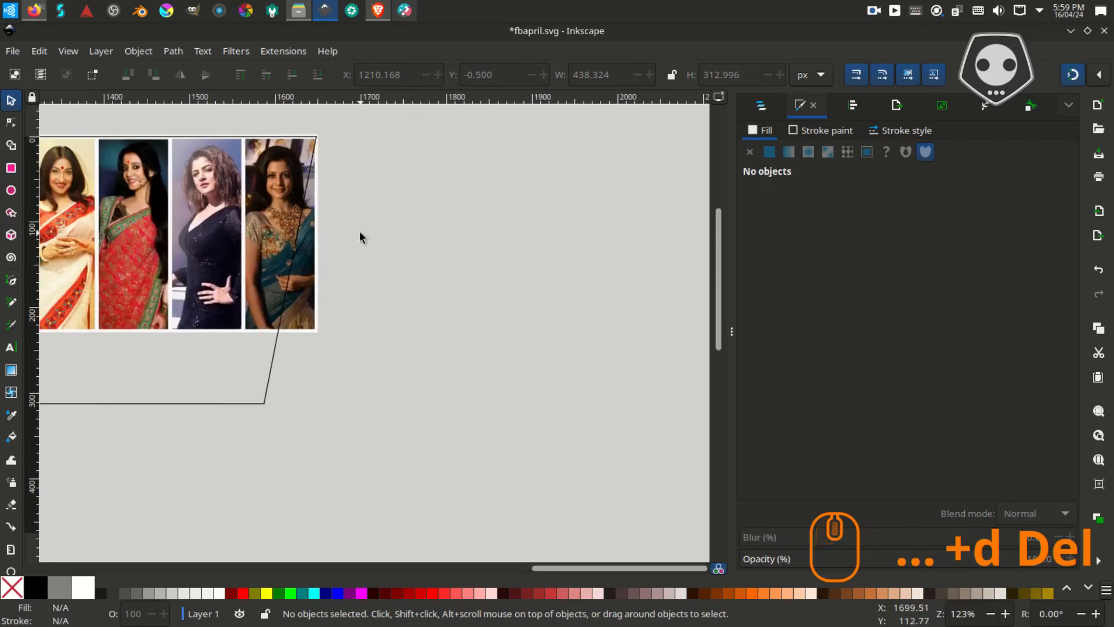
click(11, 280)
click(397, 211)
ctrl+click(660, 211)
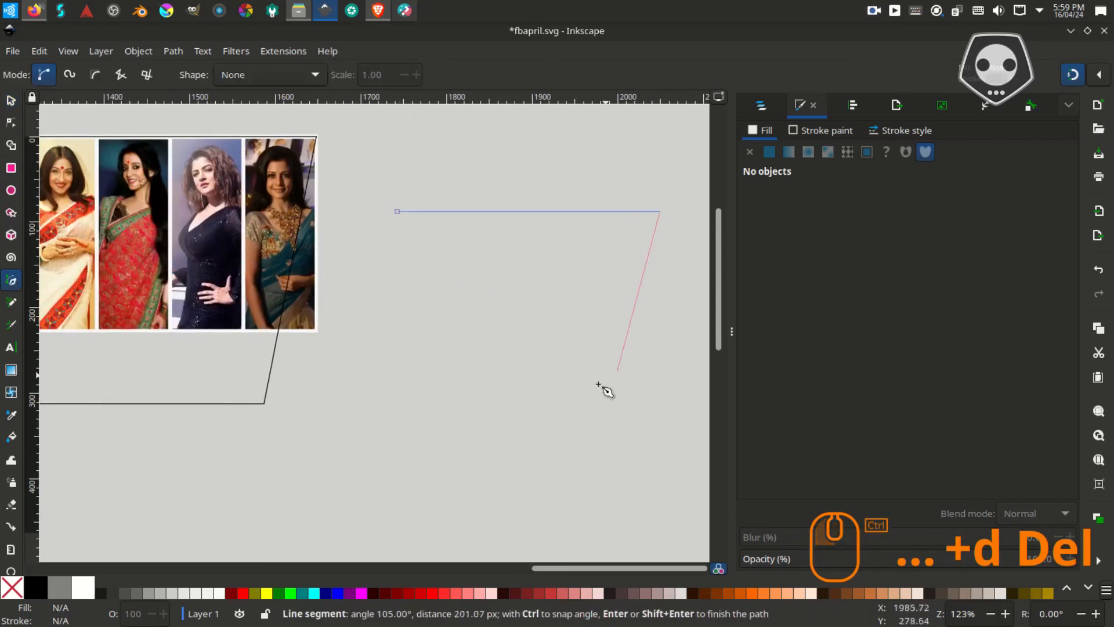
click(311, 426)
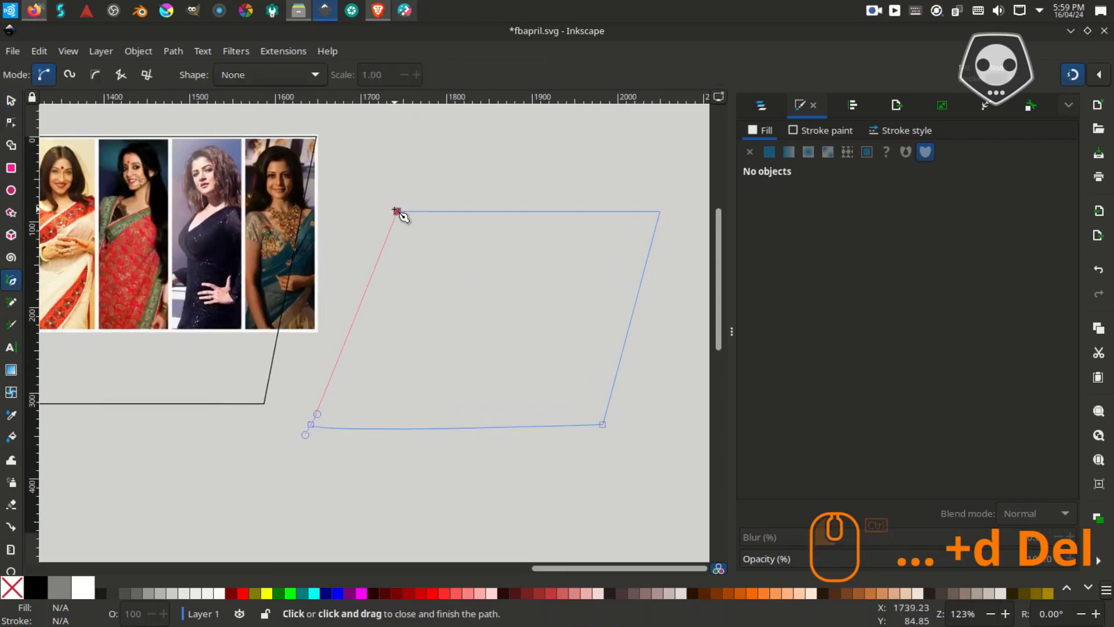
click(396, 212)
key(F1)
key(5)
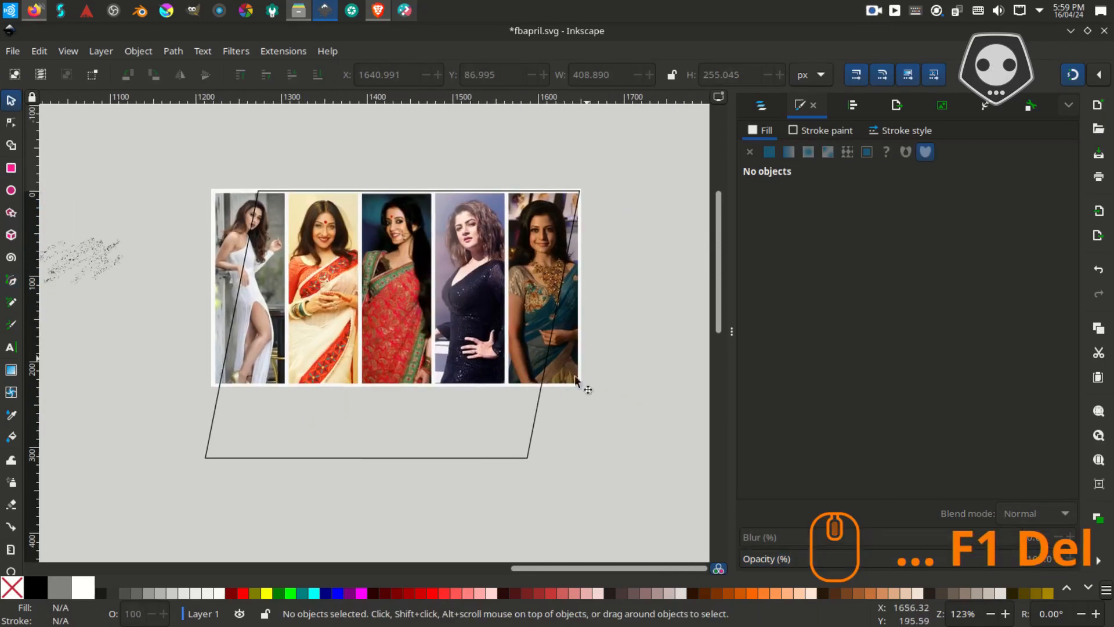
- Clip the five-actress photo strip with the slanted outline
click(575, 378)
shift+click(385, 455)
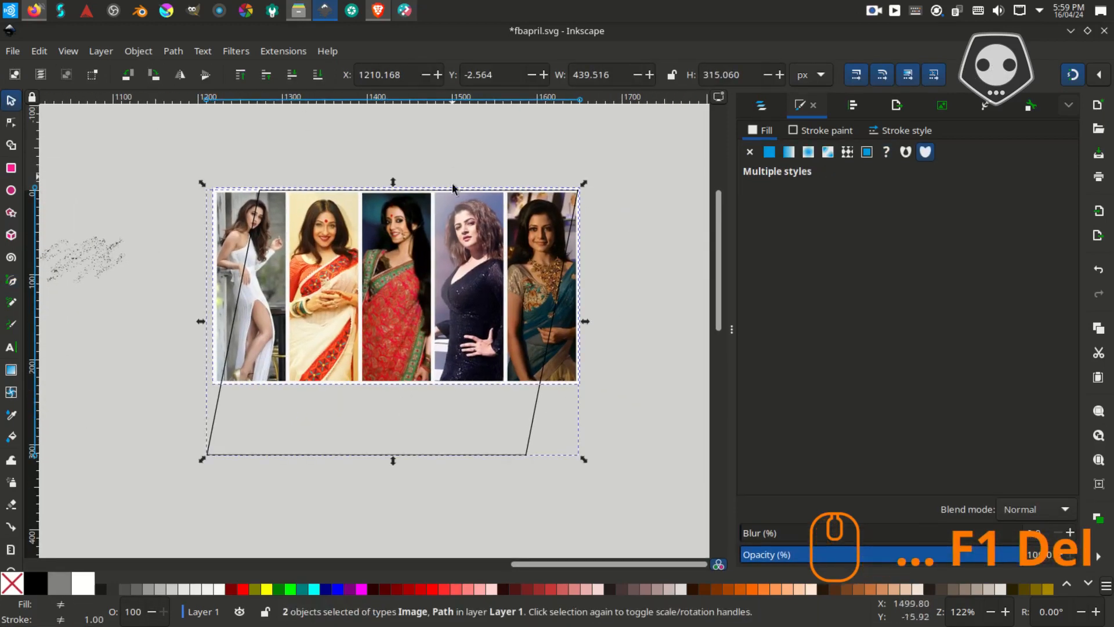
right_click(451, 232)
click(494, 529)
- Set the clipped photo strip's opacity to 33%
drag(382, 250, 540, 267)
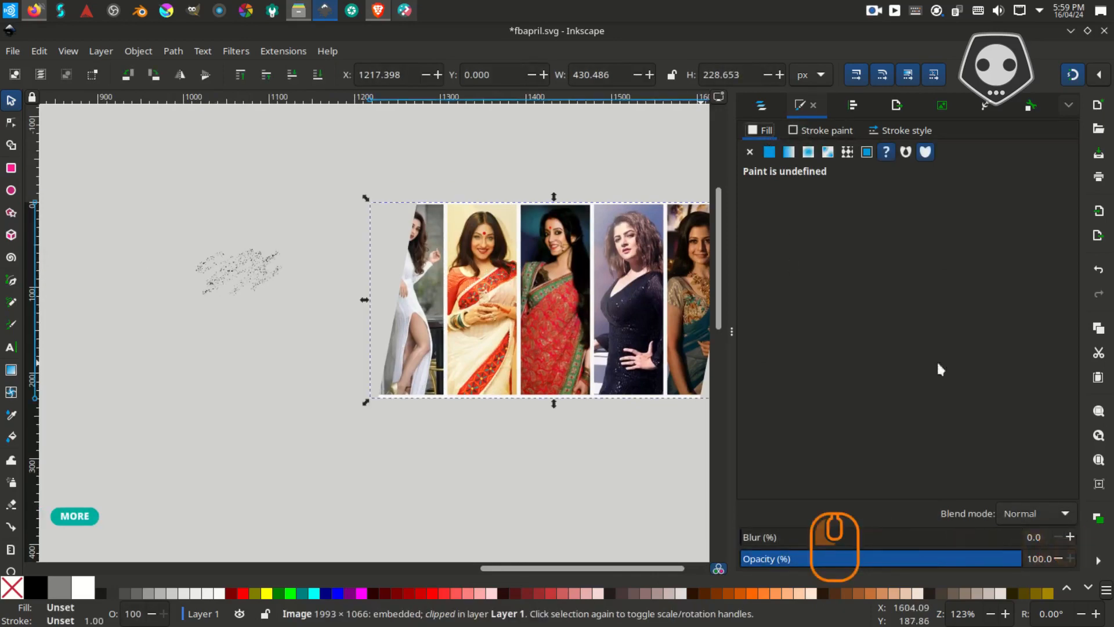
drag(1024, 561, 825, 569)
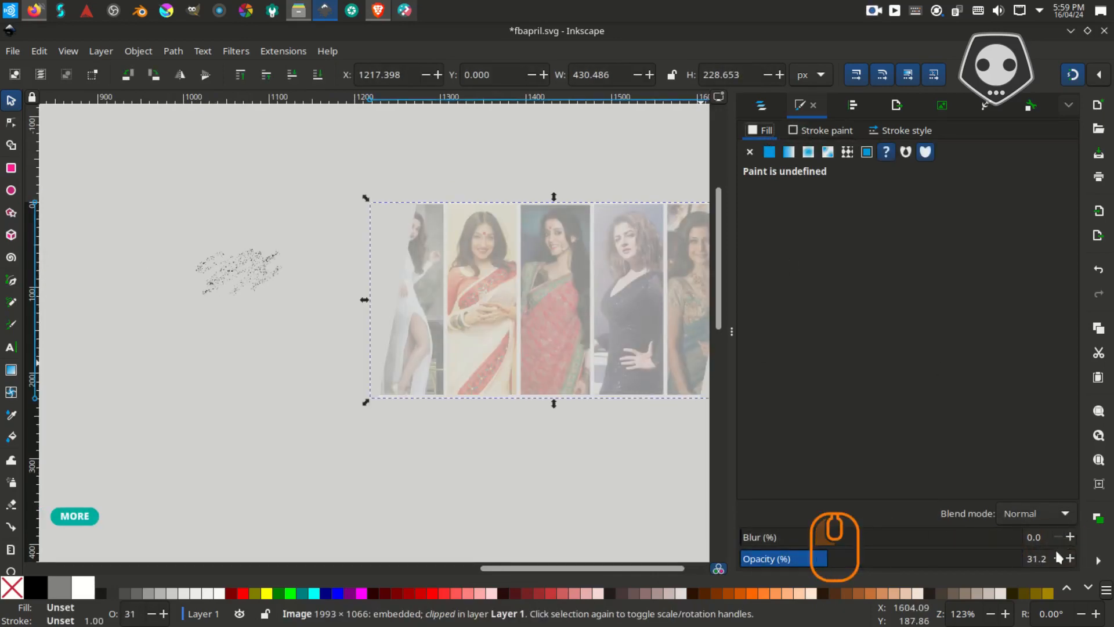
text(33)
key(KP_Enter)
scroll(573, 340, down, 3)
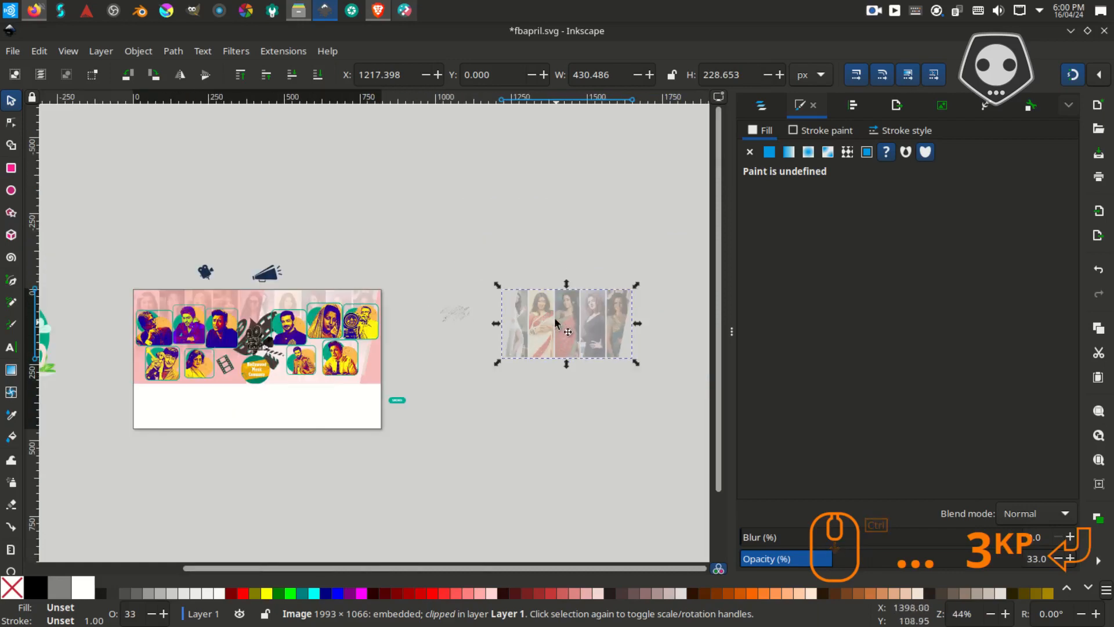
- Delete the faded sample photo strip beside the page
key(Delete)
scroll(592, 335, left, 2)
scroll(600, 331, up, 2)
scroll(600, 332, left, 2)
scroll(600, 332, up, 1)
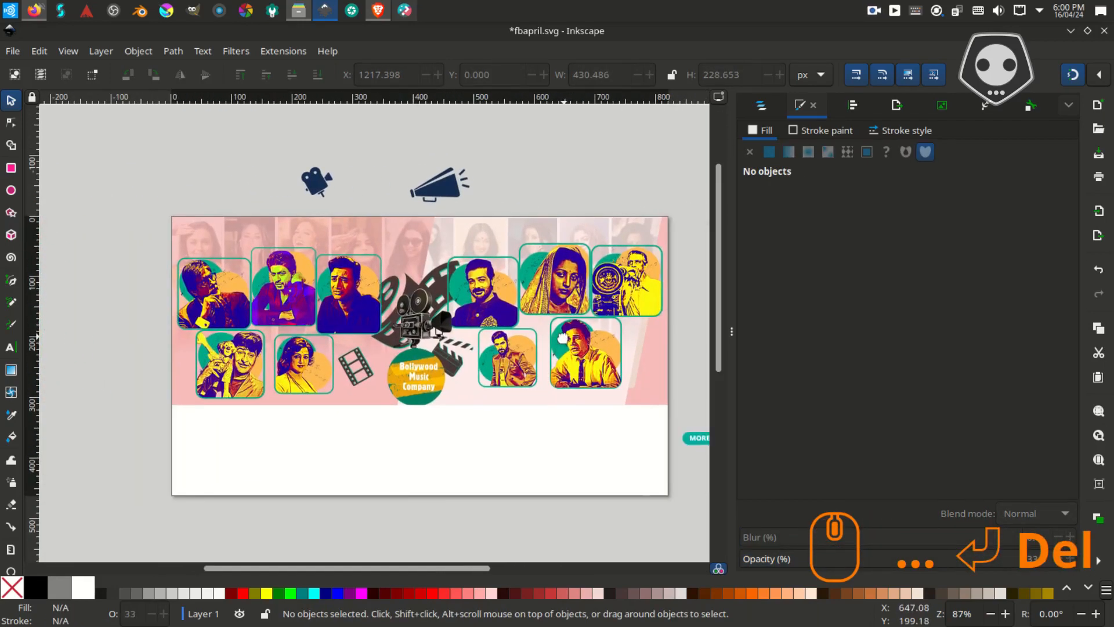
scroll(525, 339, down, 2)
scroll(525, 338, right, 2)
scroll(525, 338, up, 1)
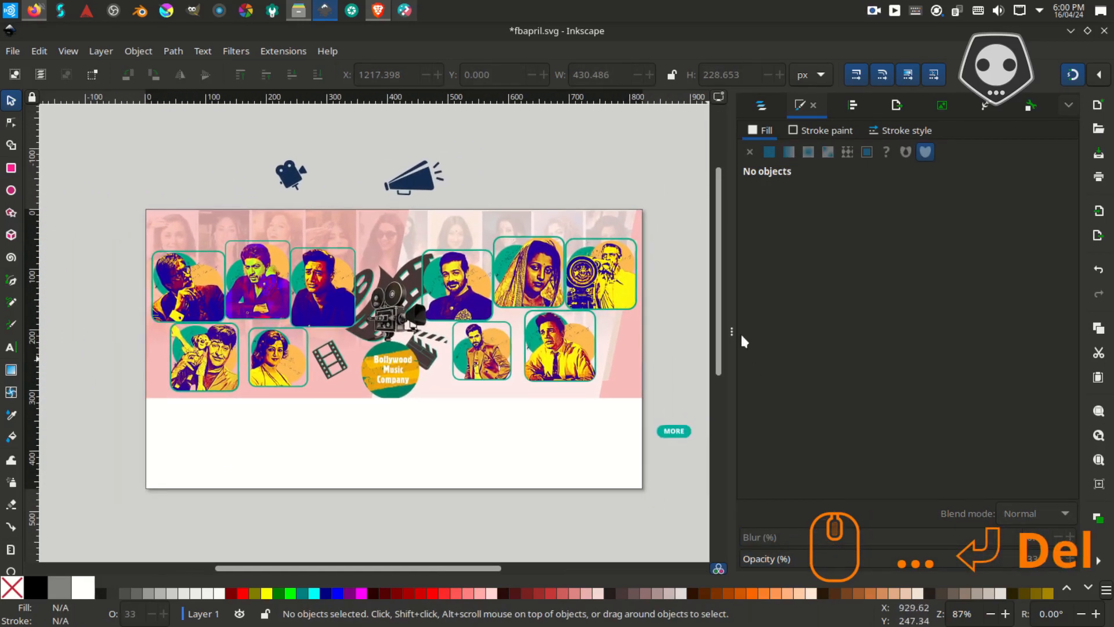
- Hide the docked dialogs to widen the canvas, and save the document
key(F12)
scroll(650, 356, up, 2)
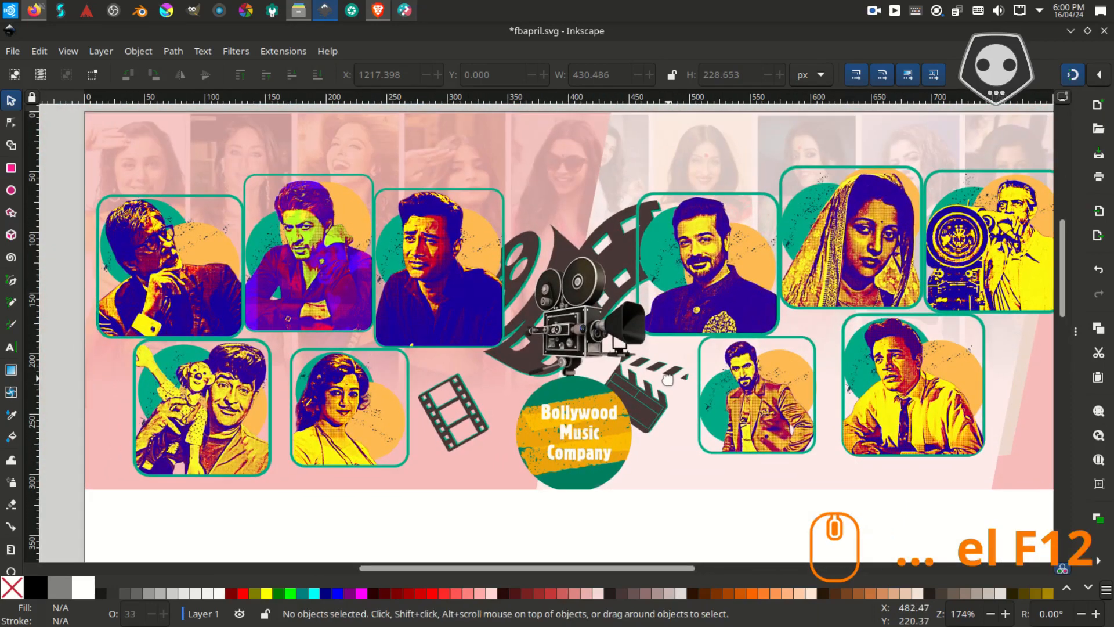
key(ctrl+s)
scroll(548, 165, down, 1)
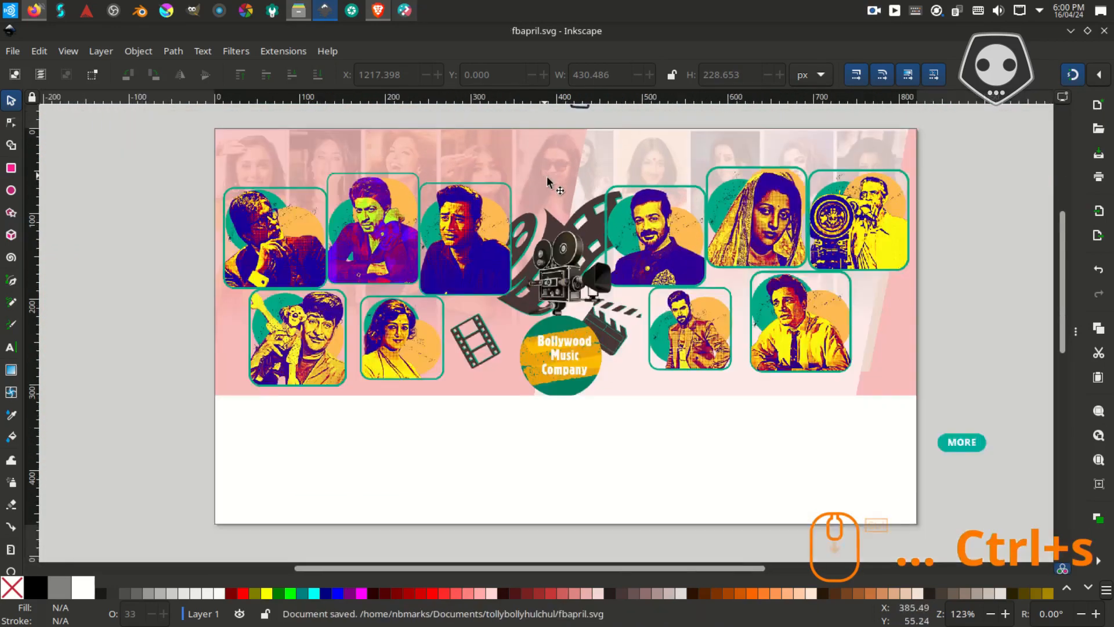
- Try moving the faded background photo strip on the poster's left half, undo the move and deselect it
scroll(553, 182, left, 1)
scroll(553, 182, up, 1)
click(582, 202)
drag(580, 200, 273, 185)
key(ctrl+z)
click(132, 297)
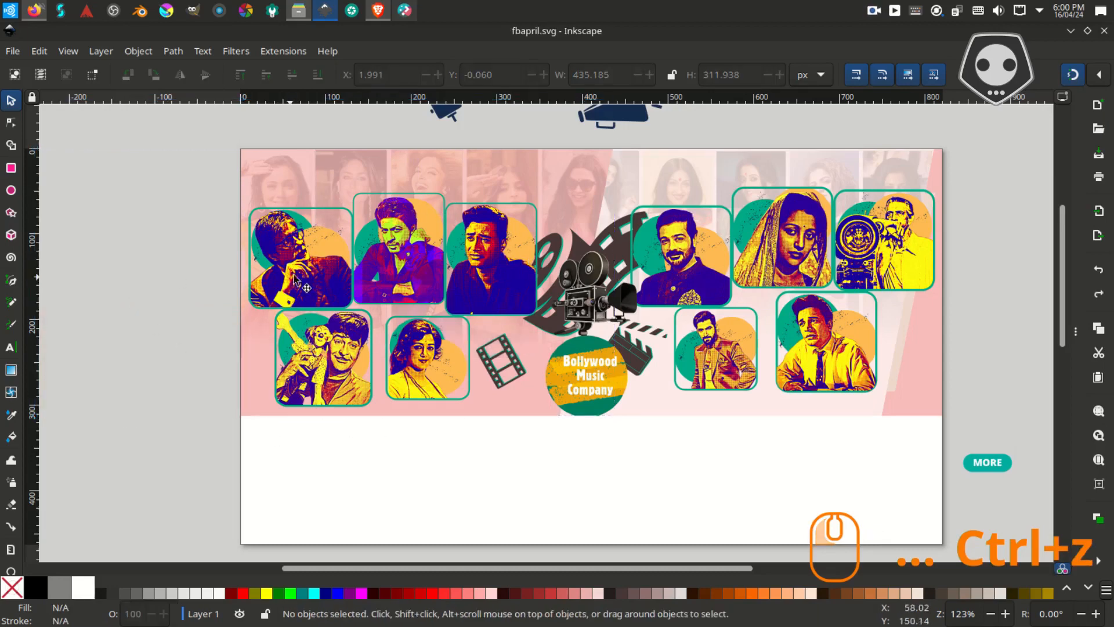
- Delete the NEWS illustration lying to the left of the page
drag(303, 256, 490, 238)
click(526, 245)
drag(256, 311, 428, 333)
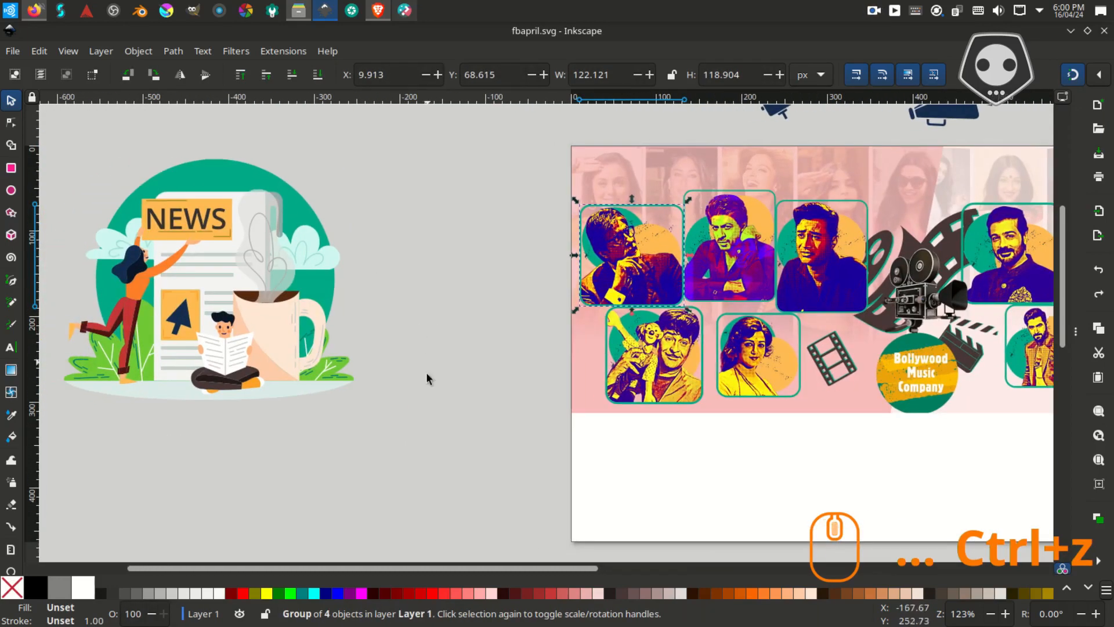
drag(557, 462, 69, 148)
key(Delete)
drag(400, 311, 163, 306)
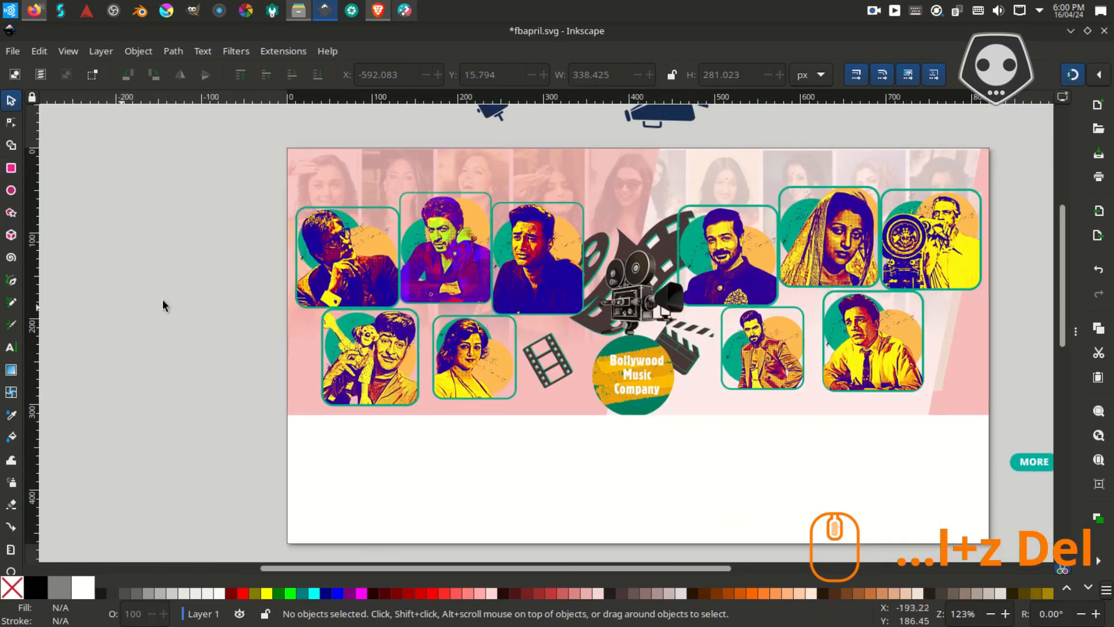
drag(474, 185, 606, 181)
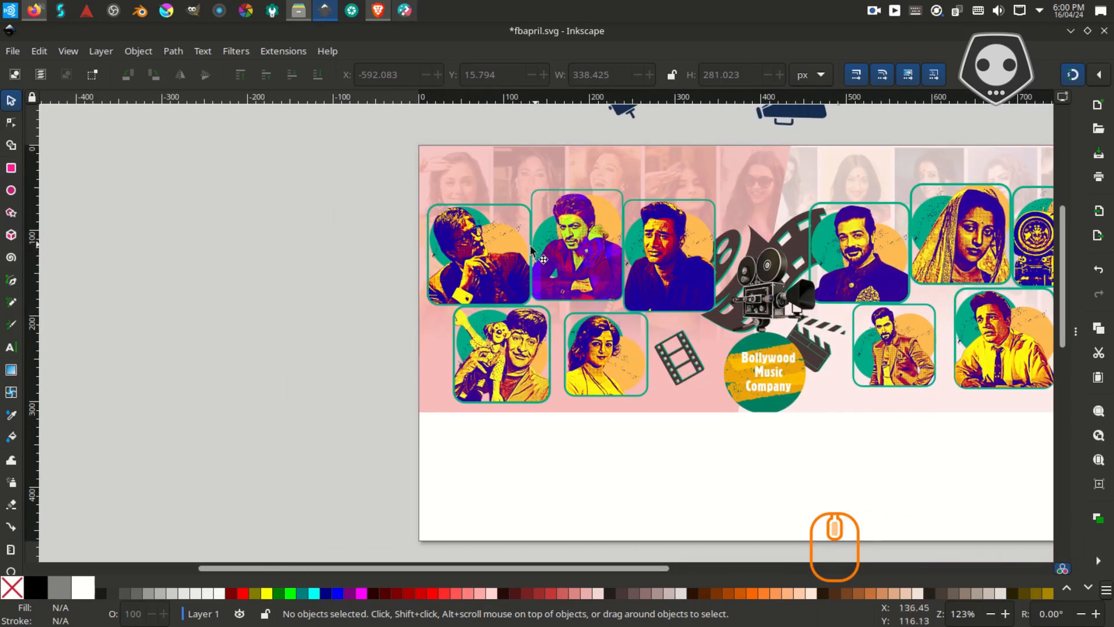
- Move the five pop-art portrait cards on the poster's left half horizontally off the page, about 485 px to the left
click(469, 255)
shift+click(595, 254)
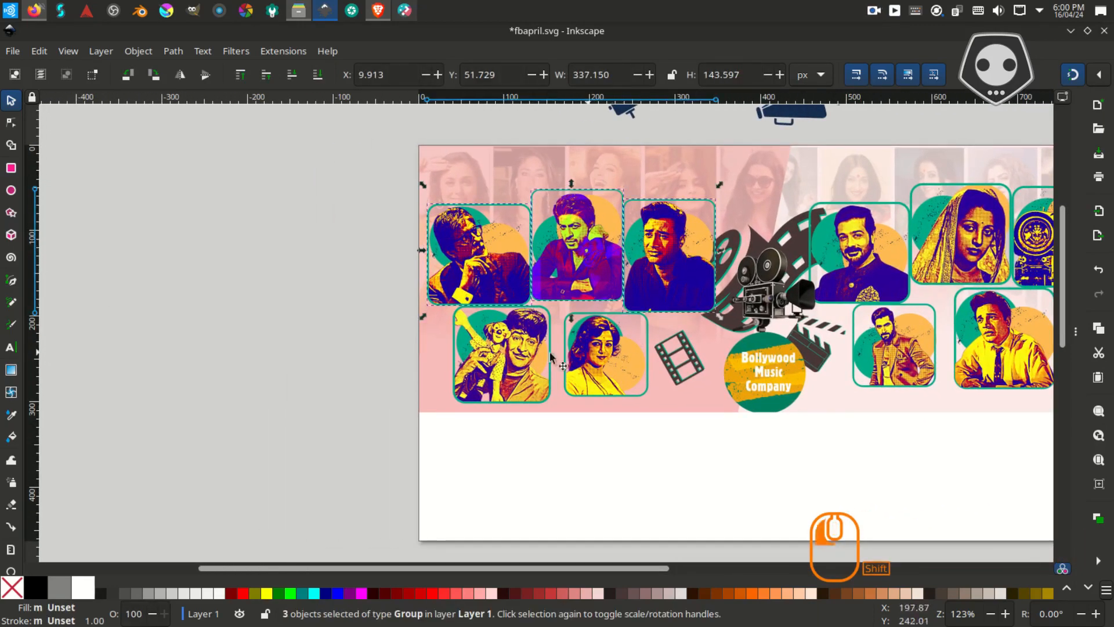
shift+click(601, 347)
drag(593, 255, 178, 265)
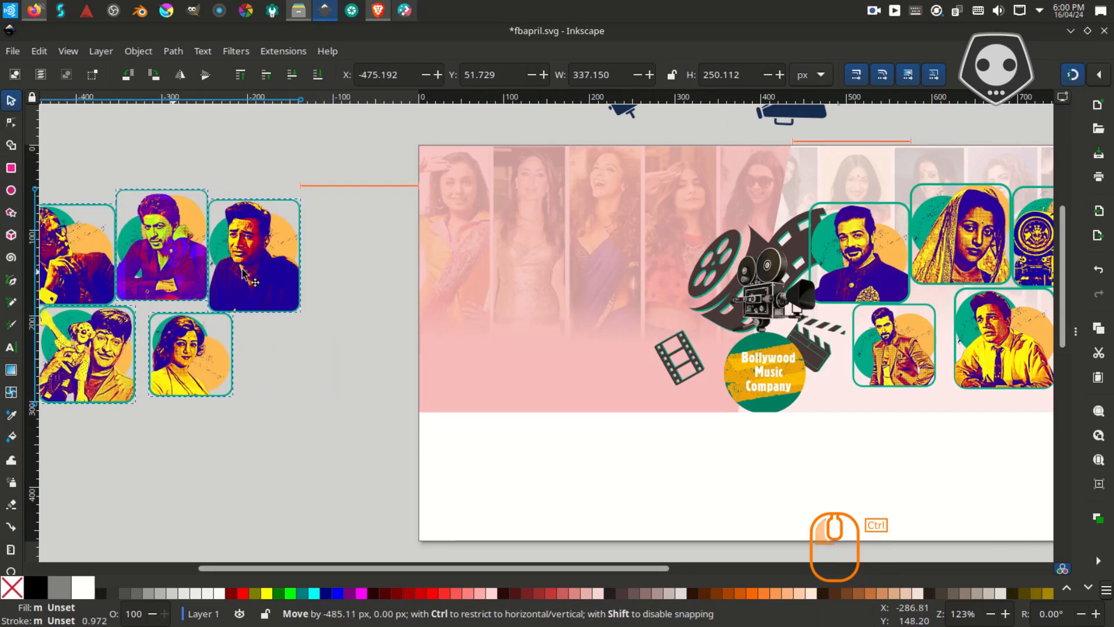
- Slide the pink gradient overlay off the page to the left, uncovering the background photo strip, leaving it at about X -399 px
click(525, 356)
scroll(576, 423, left, 5)
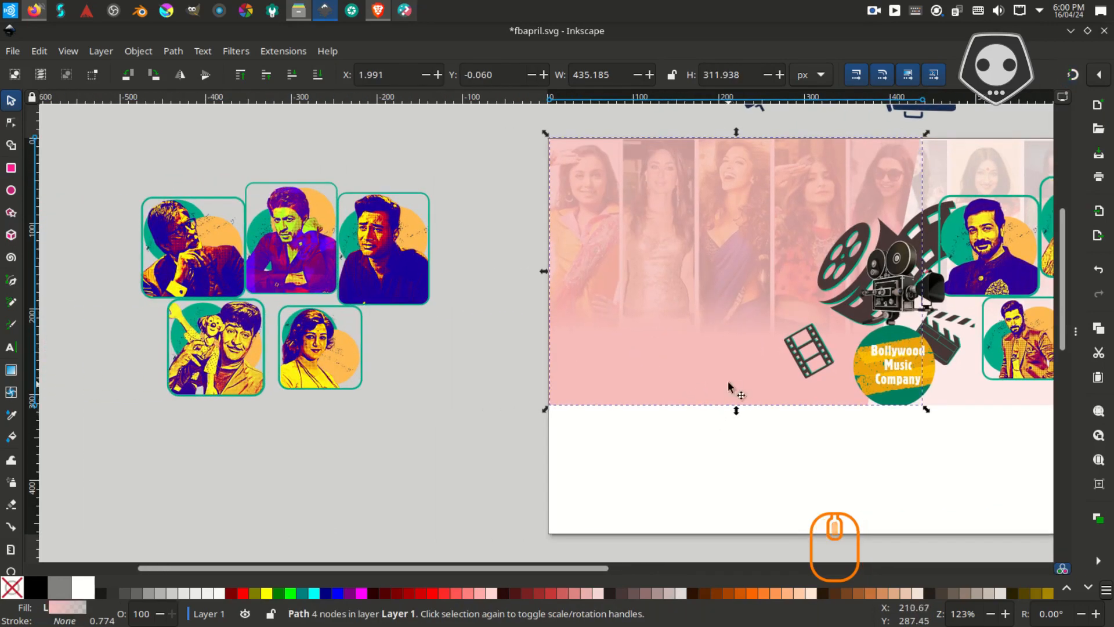
drag(734, 390, 351, 394)
drag(570, 380, 410, 404)
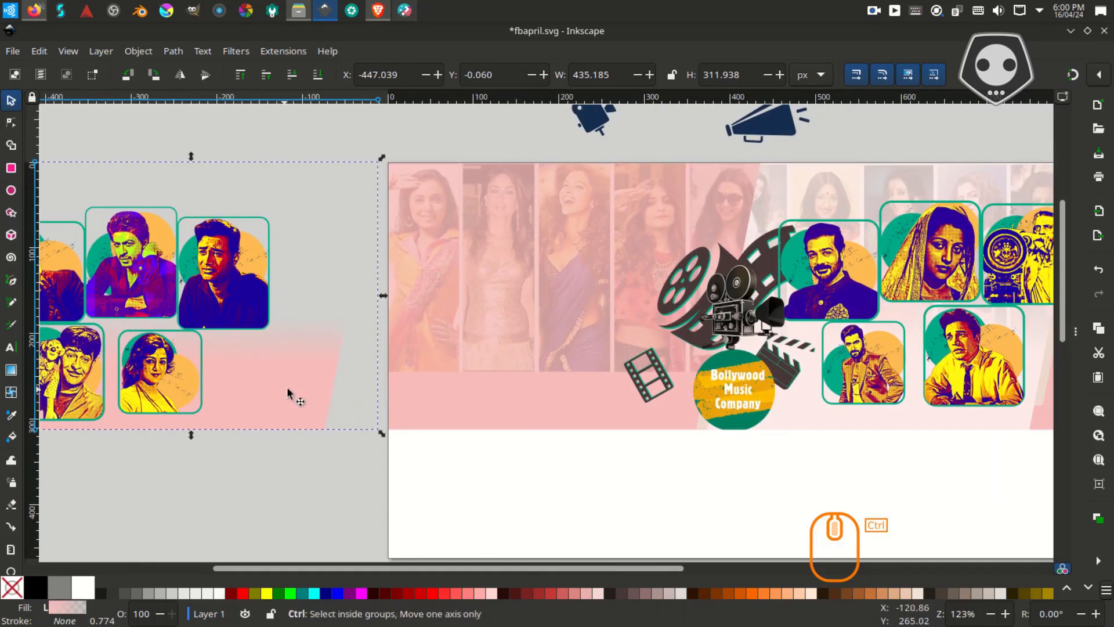
drag(286, 387, 328, 386)
- Switch to the sticky note and complete its last line with "cover the hard edge"
click(404, 10)
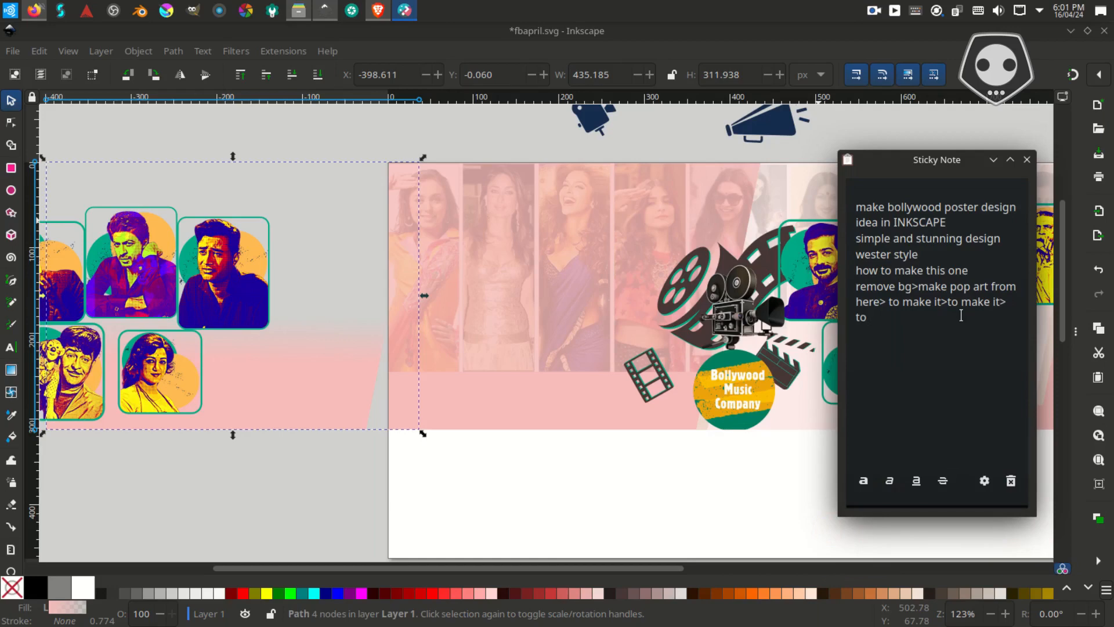
text(cover the hard edg)
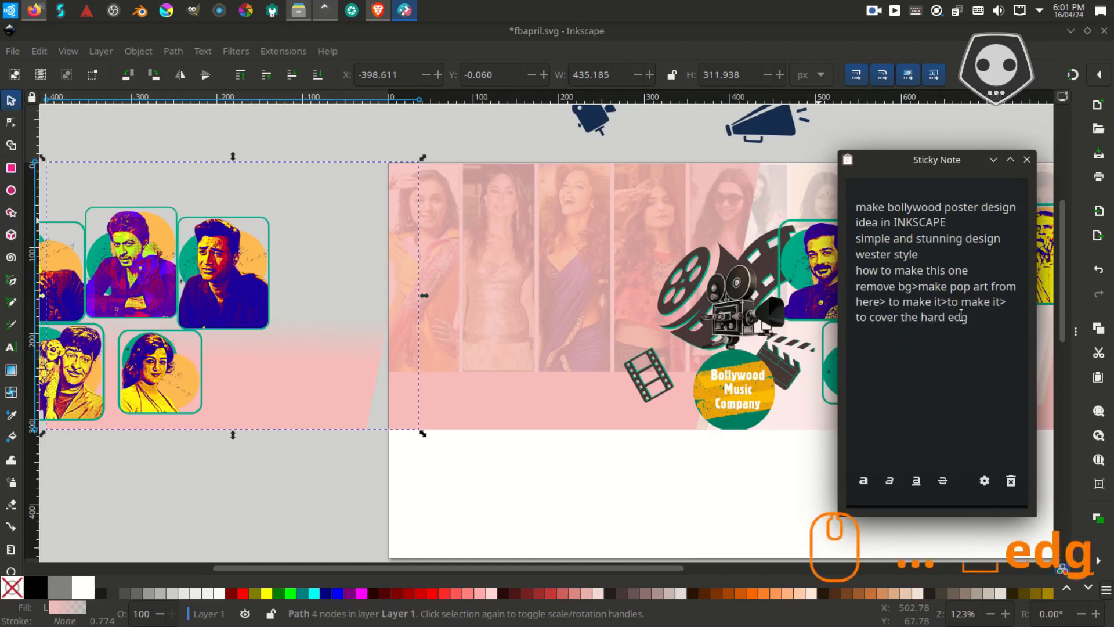
text(e)
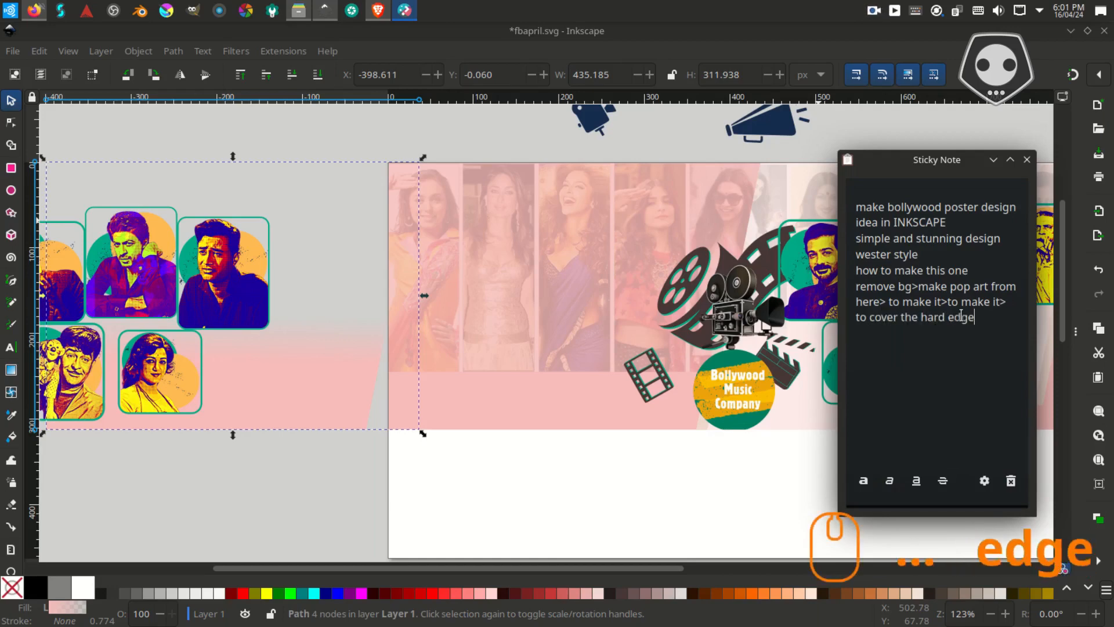
- Return to Inkscape and move the pink gradient overlay back over the photo strip, snapped to the page's left edge at X 0, and deselect it
click(448, 368)
click(313, 395)
drag(344, 389, 520, 383)
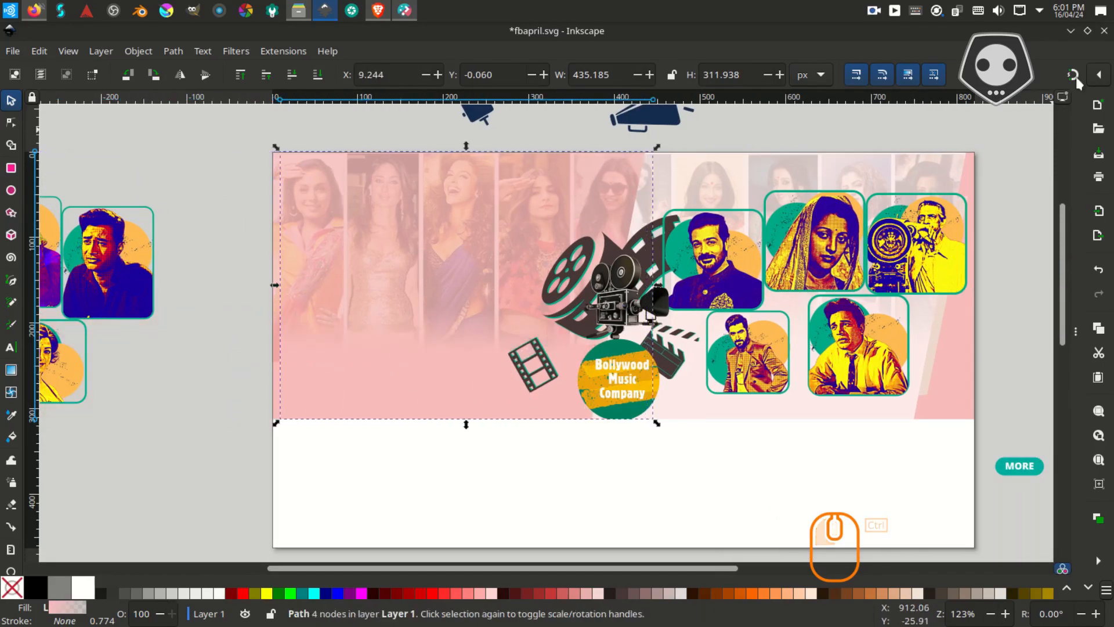
drag(351, 388, 343, 389)
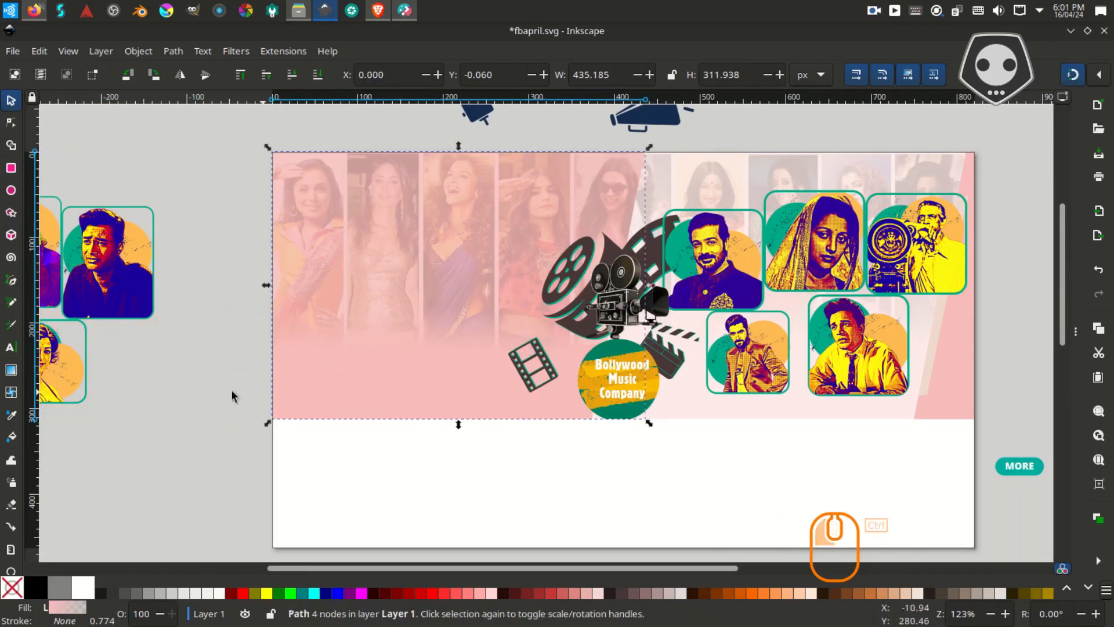
click(220, 391)
- Add ", i use gradient color> to make it" to the sticky note and return to the Inkscape canvas
click(410, 13)
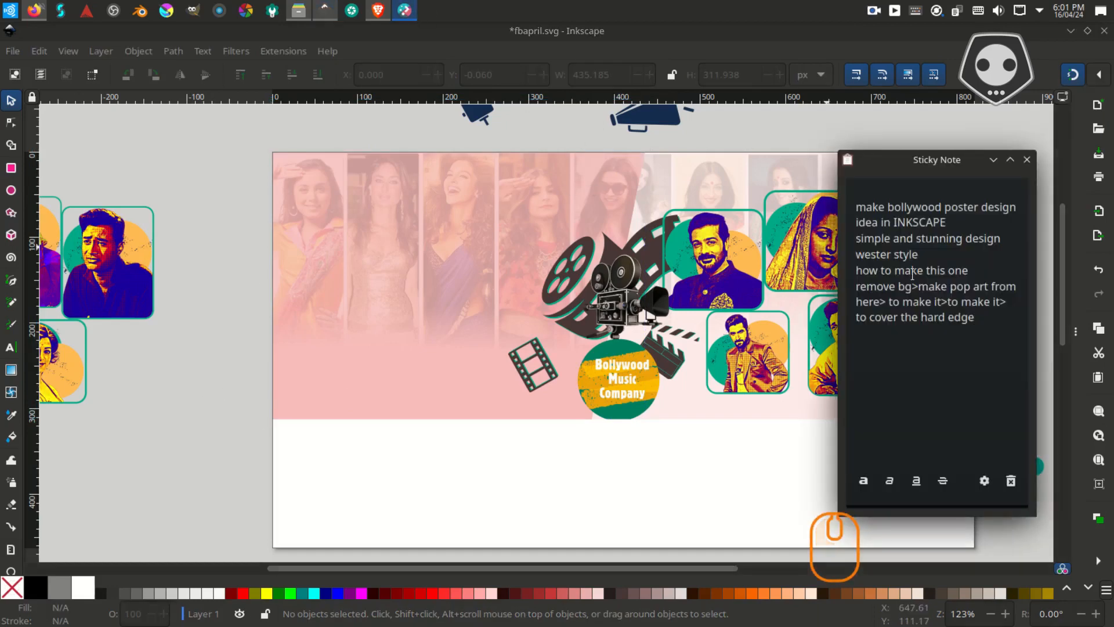
text(use gradient)
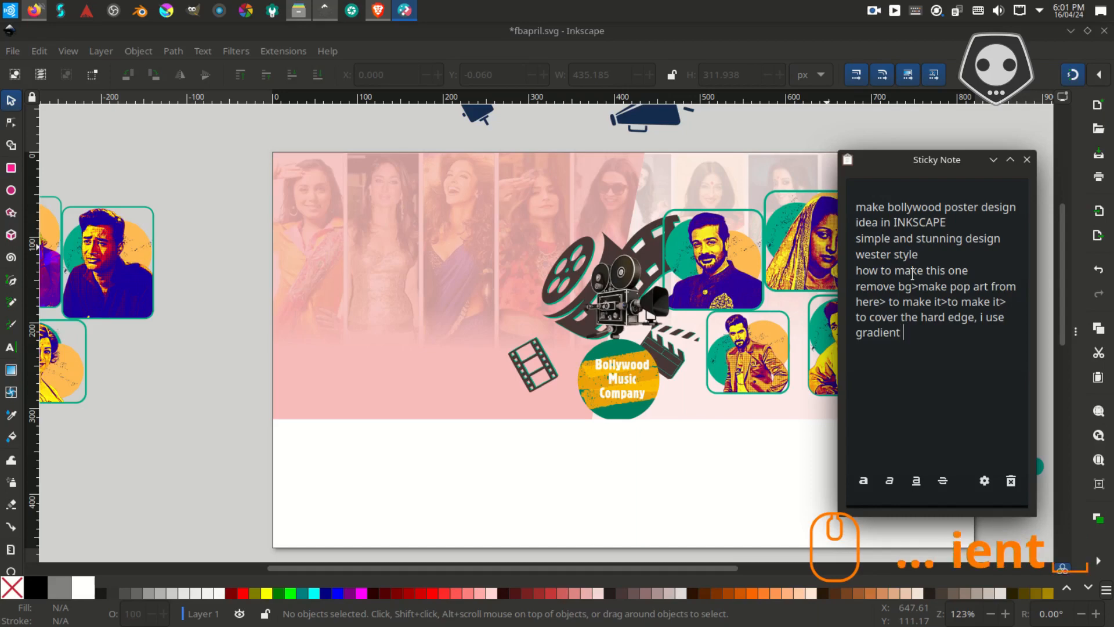
text( color)
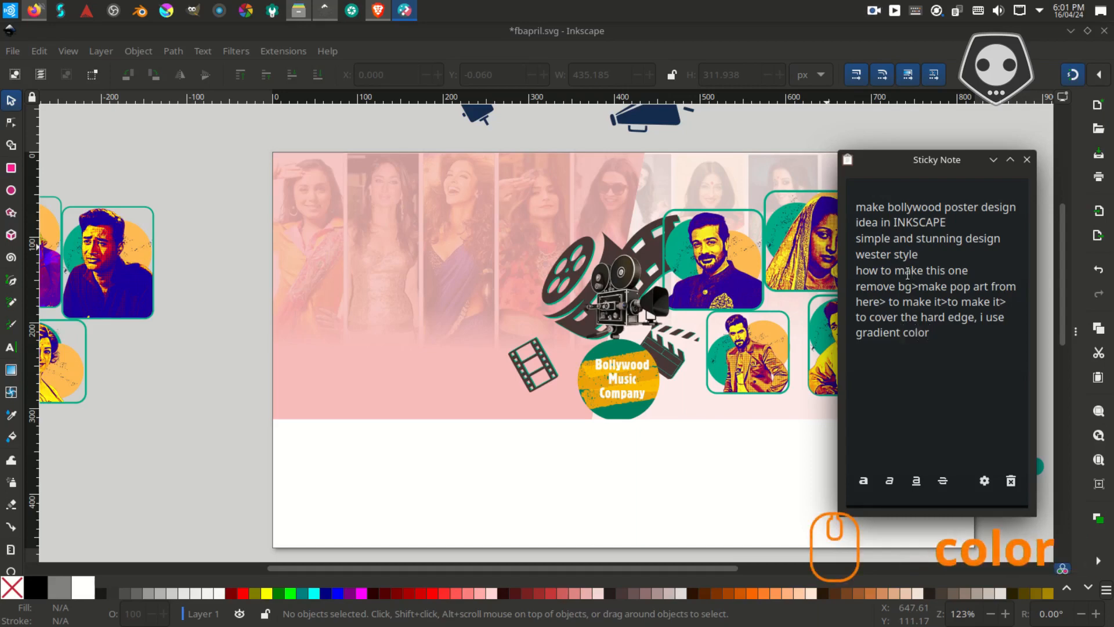
text(> to me)
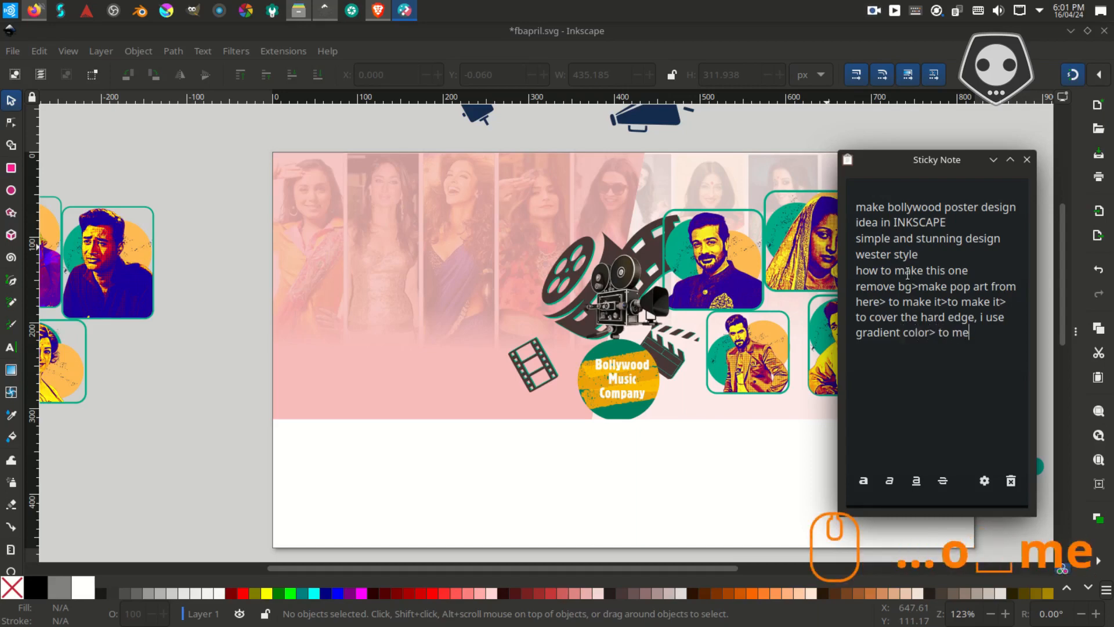
key(BackSpace)
text(ake it)
drag(621, 283, 427, 253)
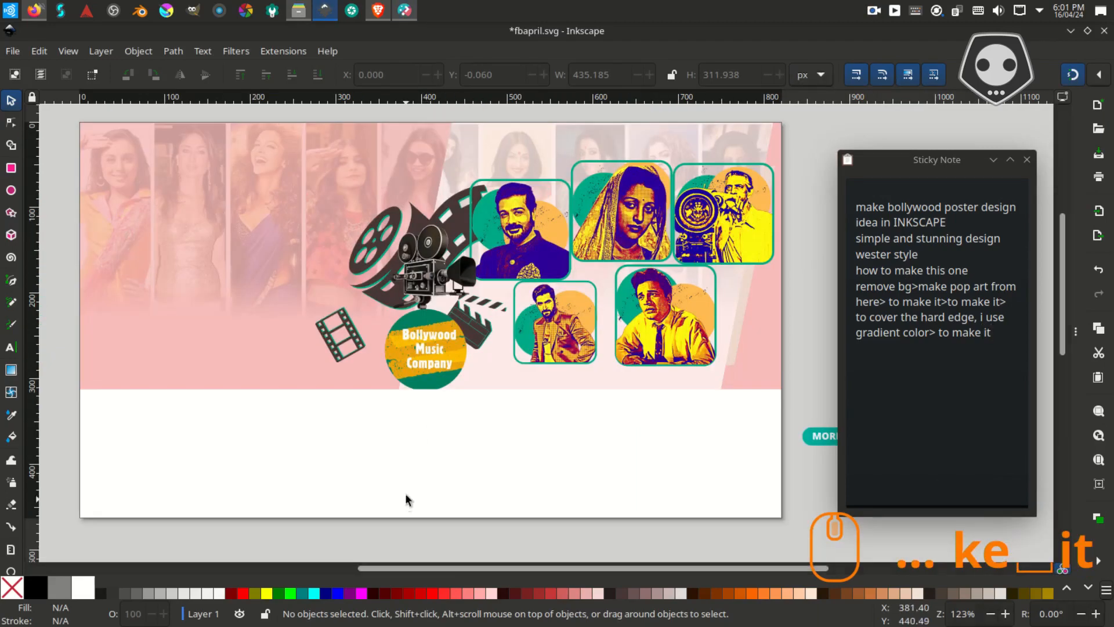
click(407, 497)
drag(43, 274, 109, 260)
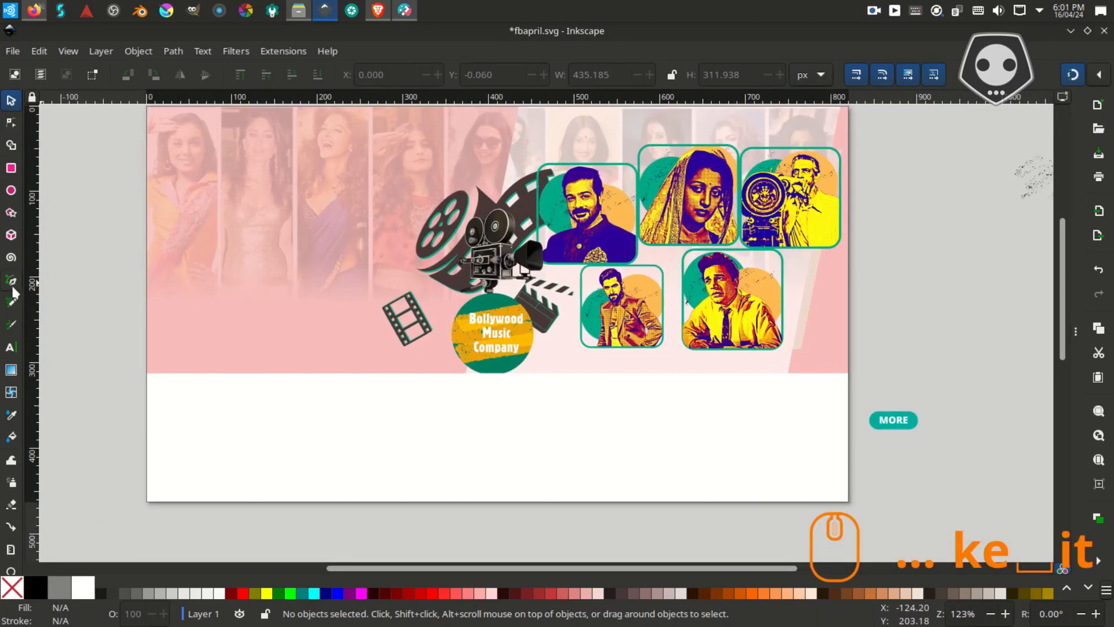
click(11, 282)
drag(480, 343, 459, 255)
click(1073, 76)
click(338, 348)
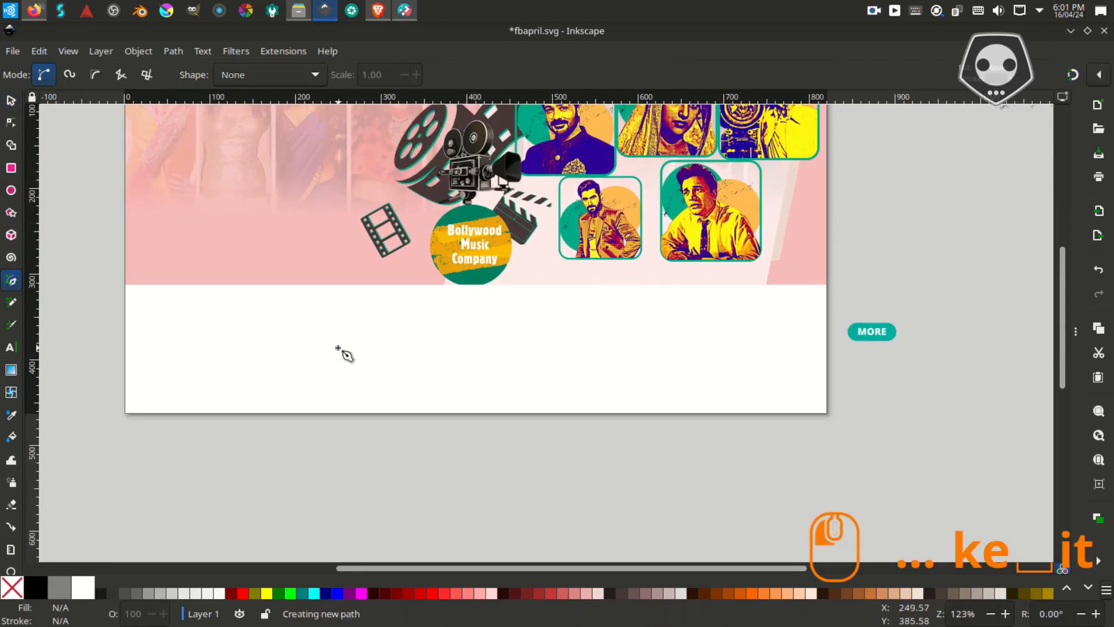
click(301, 486)
click(541, 486)
click(577, 345)
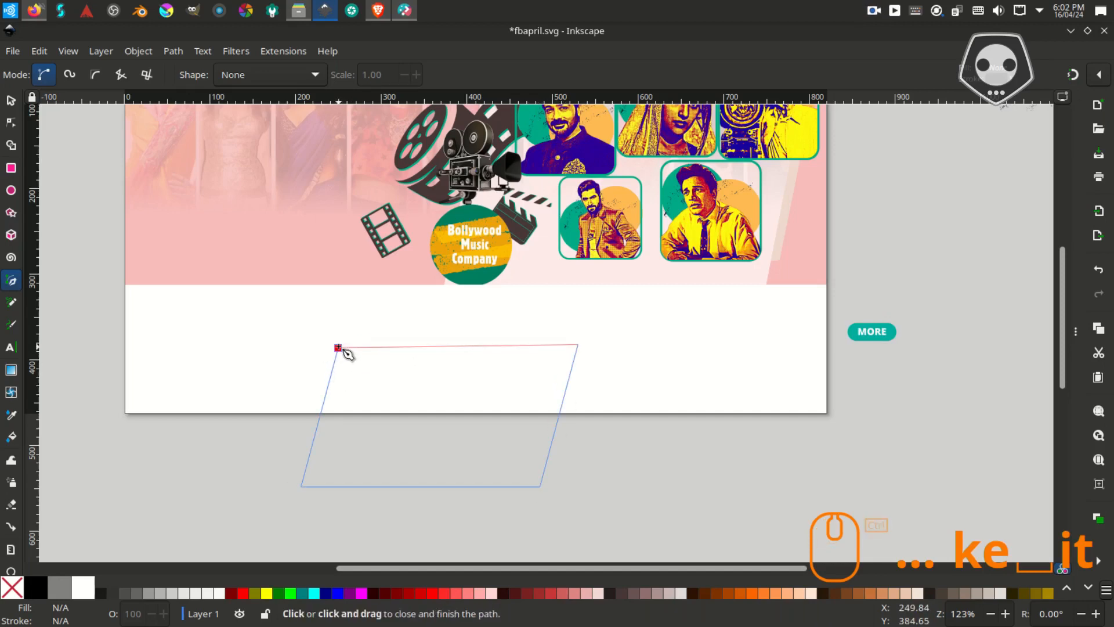
click(341, 349)
key(F1)
key(Delete)
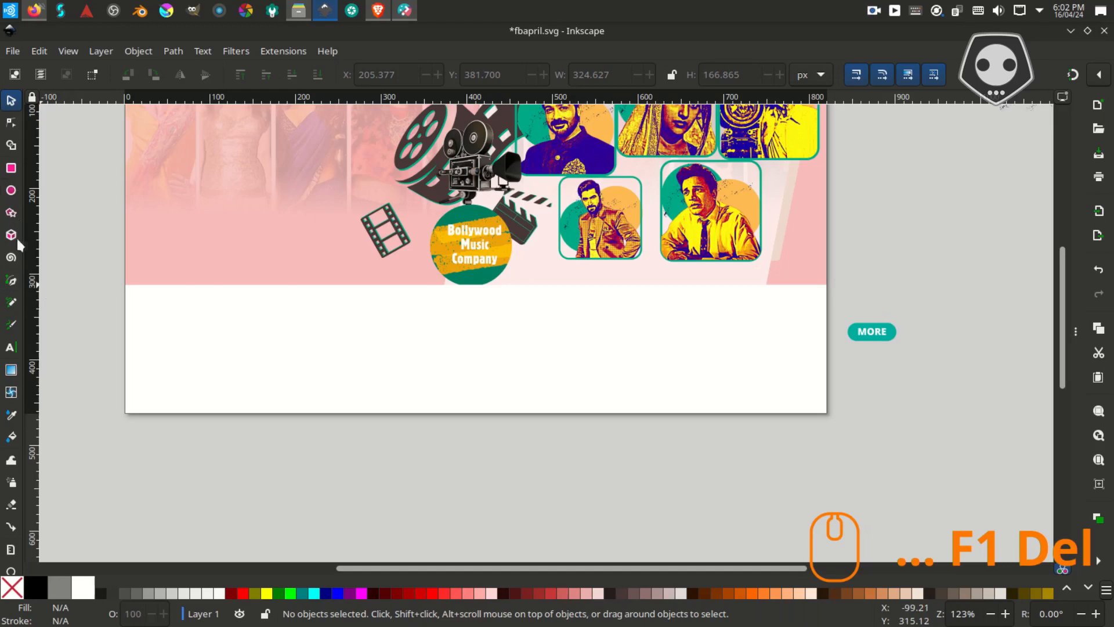
- Draw a closed four-sided slanted shape across the page's lower edge with the Pen tool, about 409 by 149 px
click(11, 280)
click(361, 354)
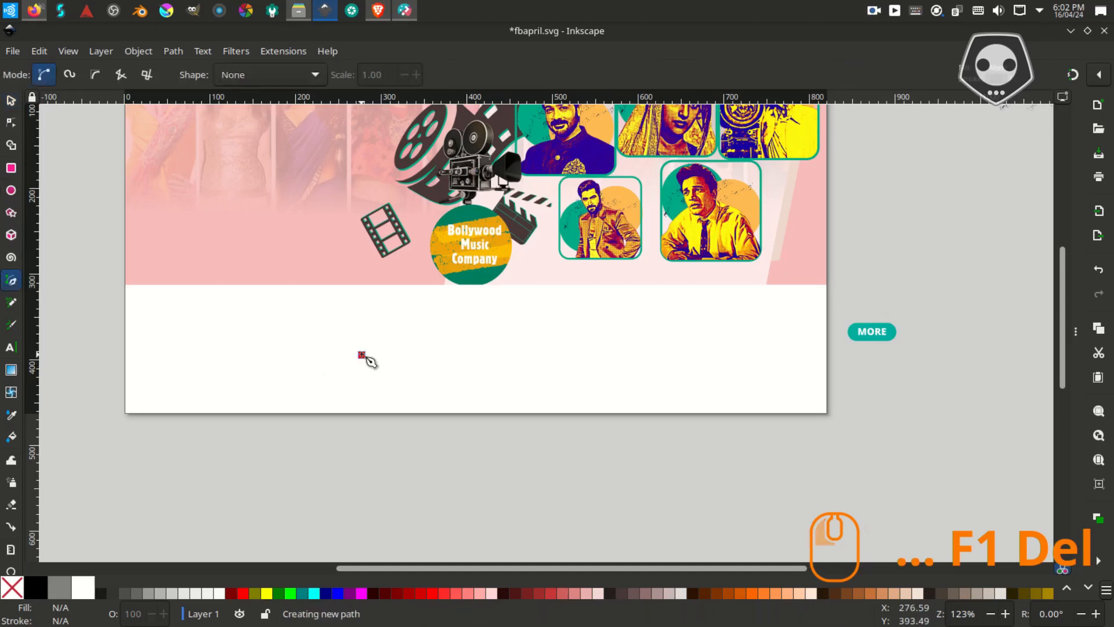
click(290, 480)
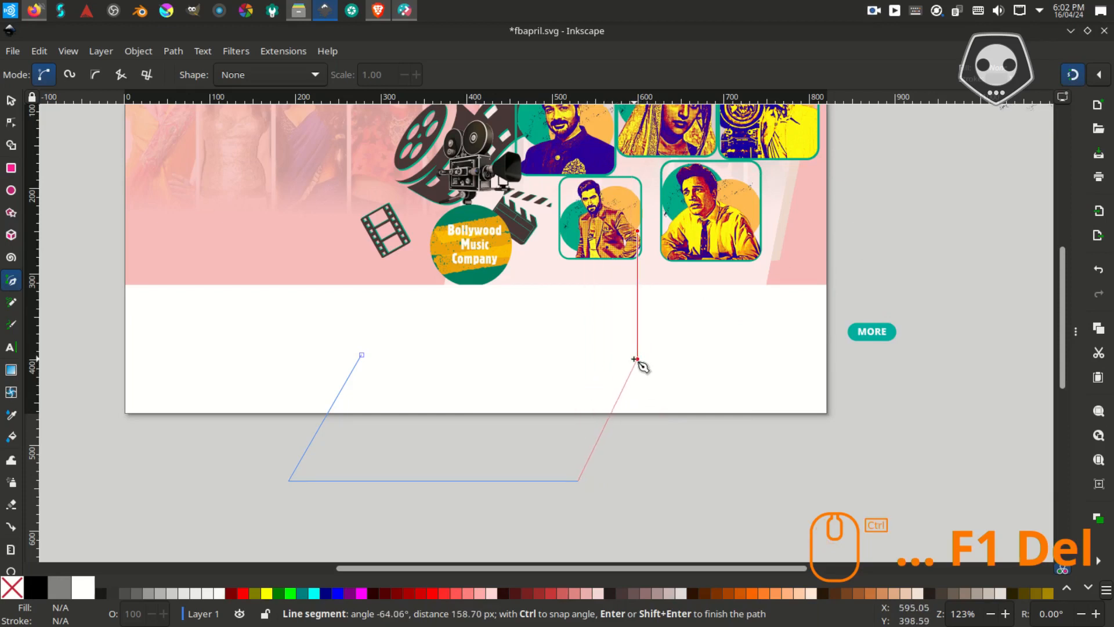
click(636, 359)
click(361, 355)
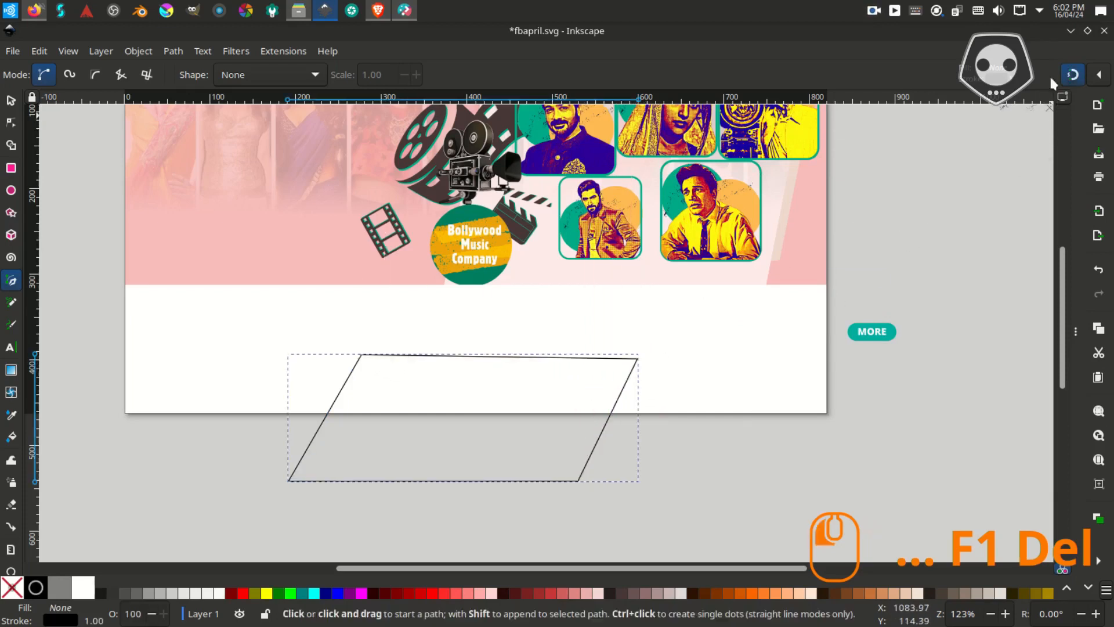
key(F1)
- Try a linear gradient on the slanted shape's stroke, angling it from the lower edge up past the upper edge
scroll(438, 417, up, 1)
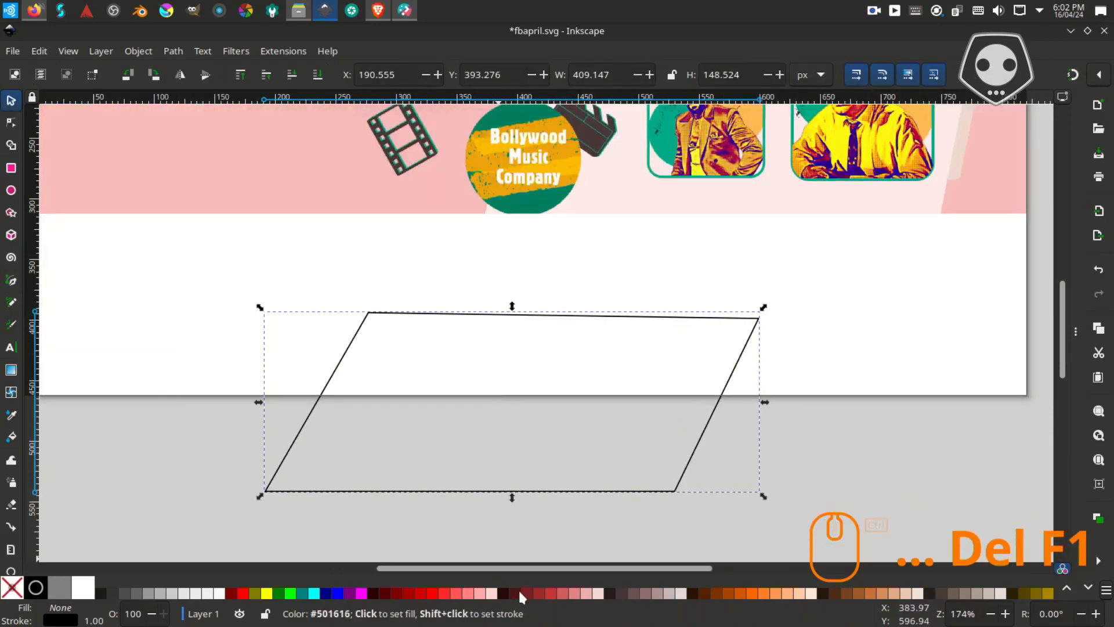
drag(487, 421, 457, 381)
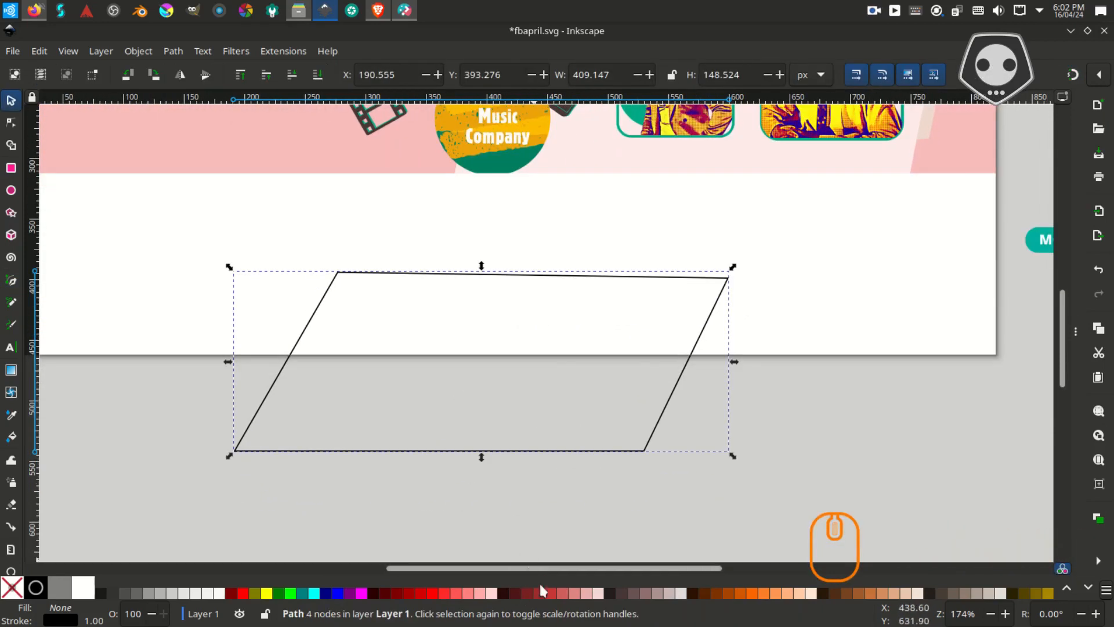
click(64, 620)
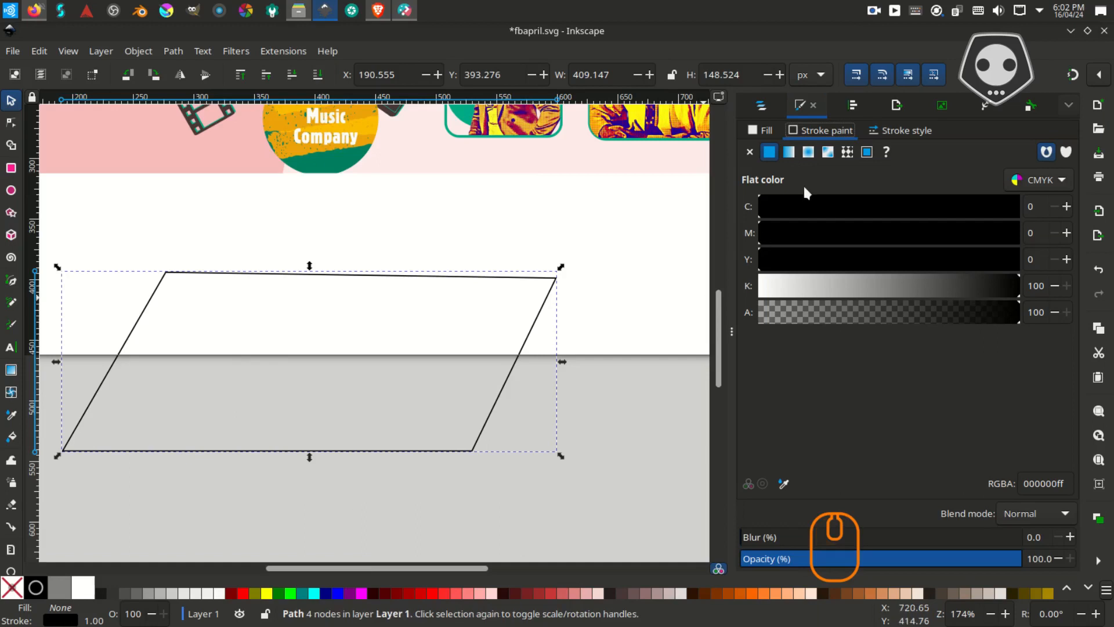
click(790, 154)
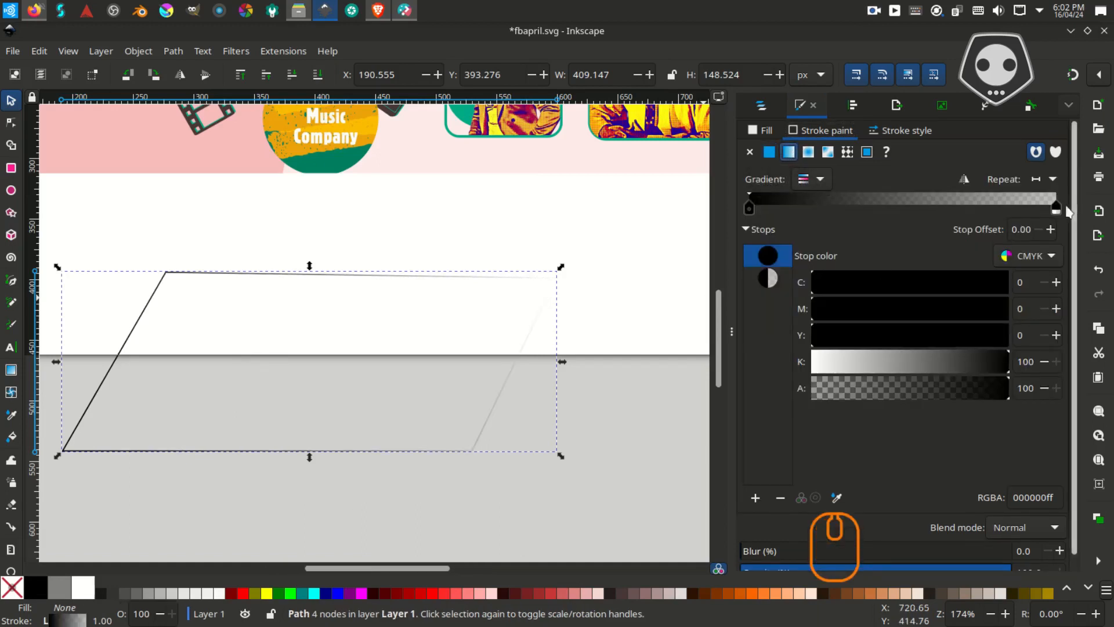
click(11, 370)
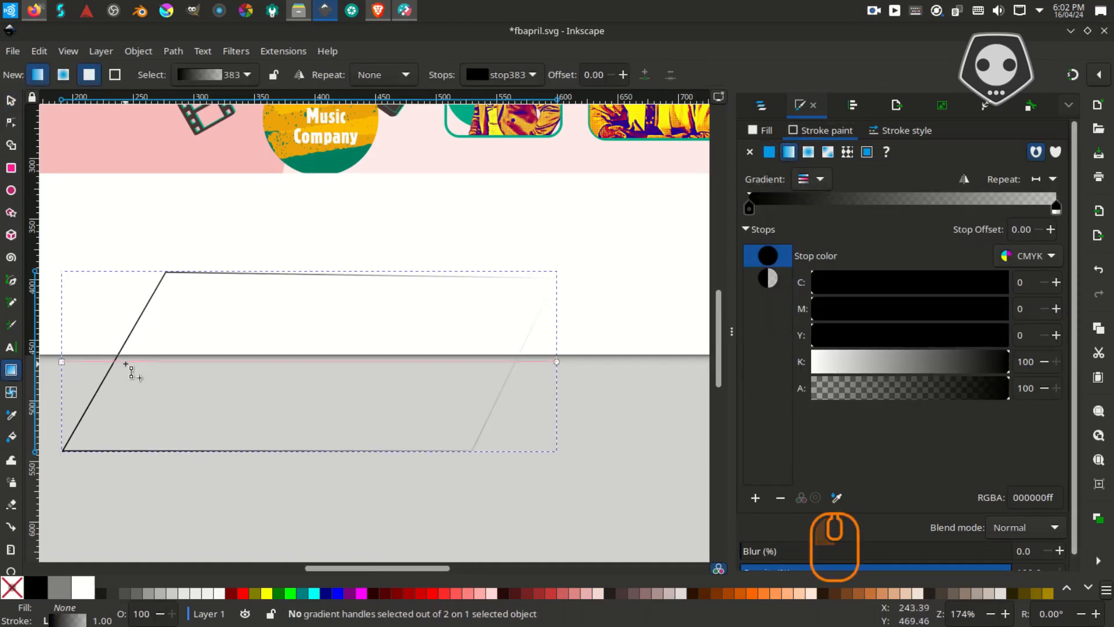
drag(61, 361, 209, 483)
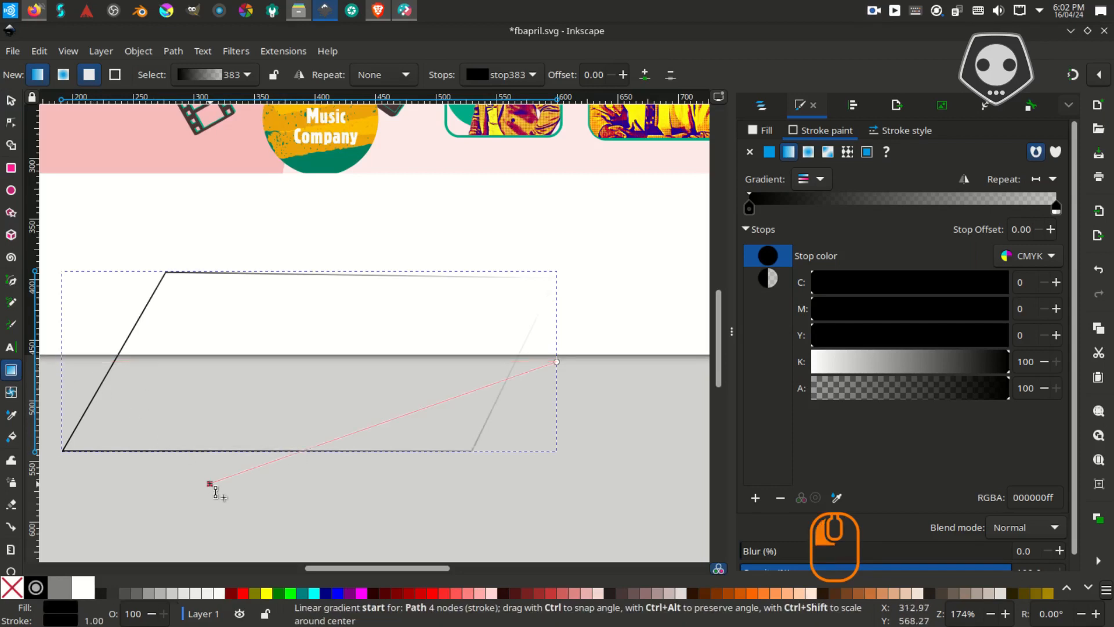
click(556, 361)
drag(363, 206, 358, 204)
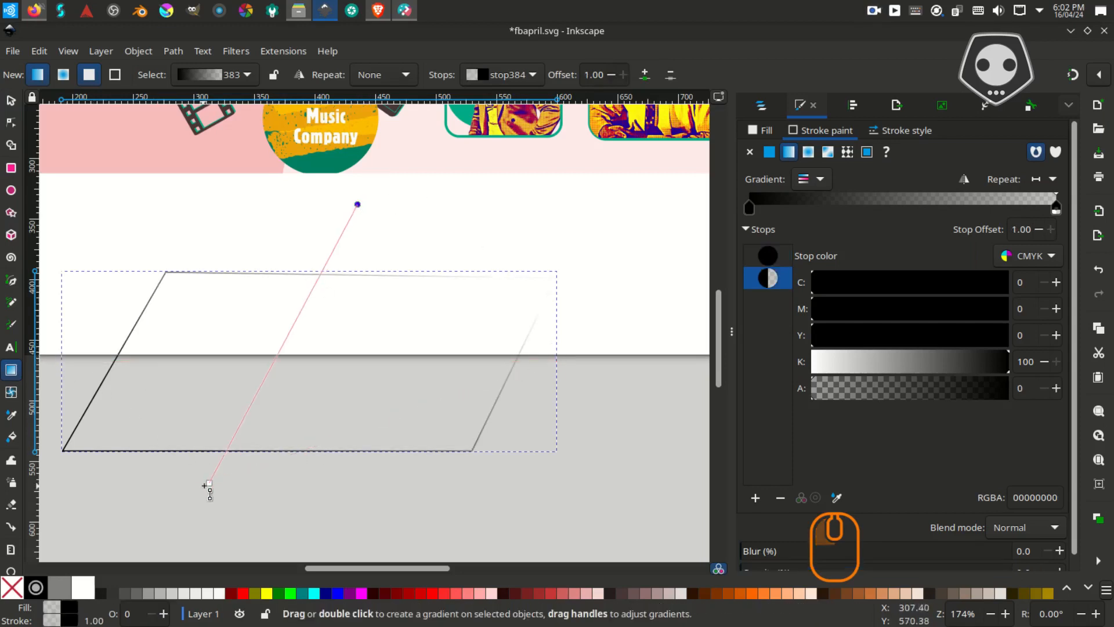
drag(209, 483, 261, 428)
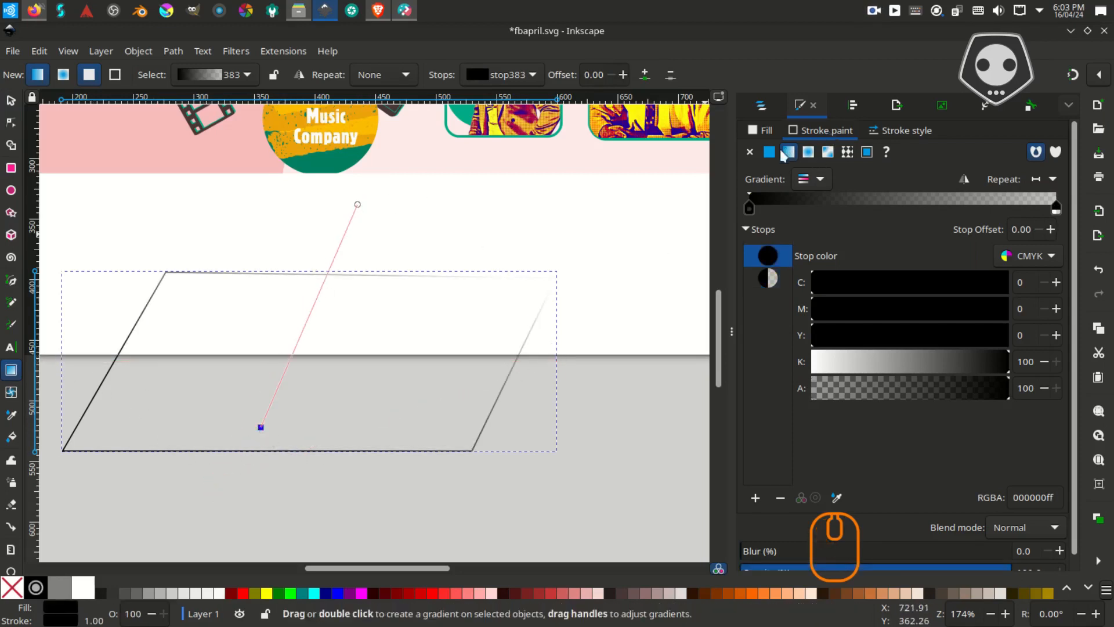
click(766, 131)
click(815, 131)
click(768, 132)
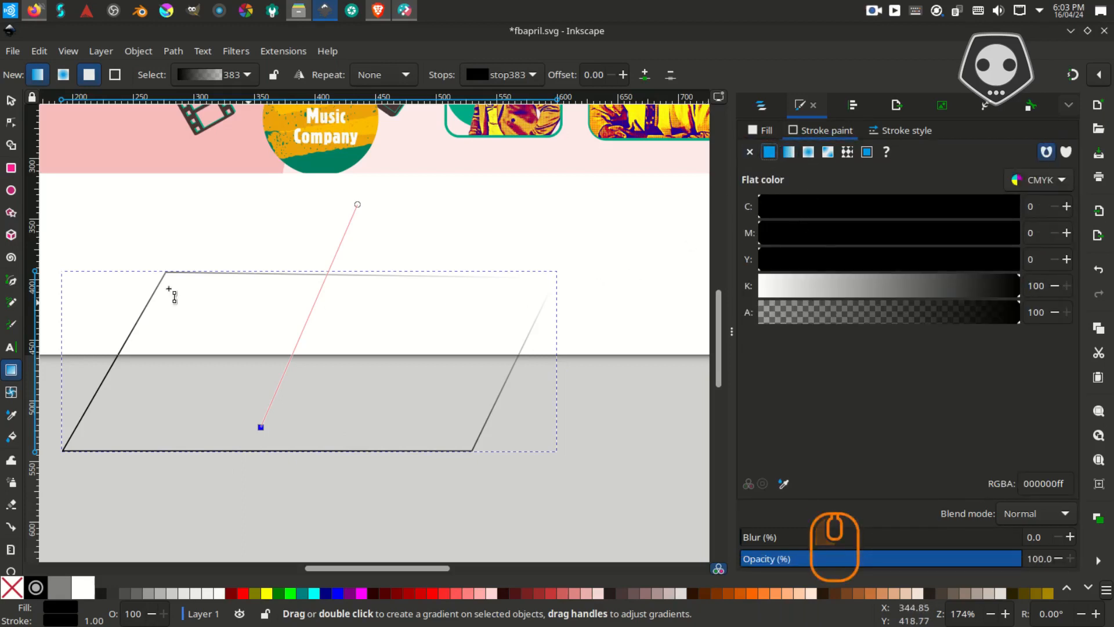
click(11, 100)
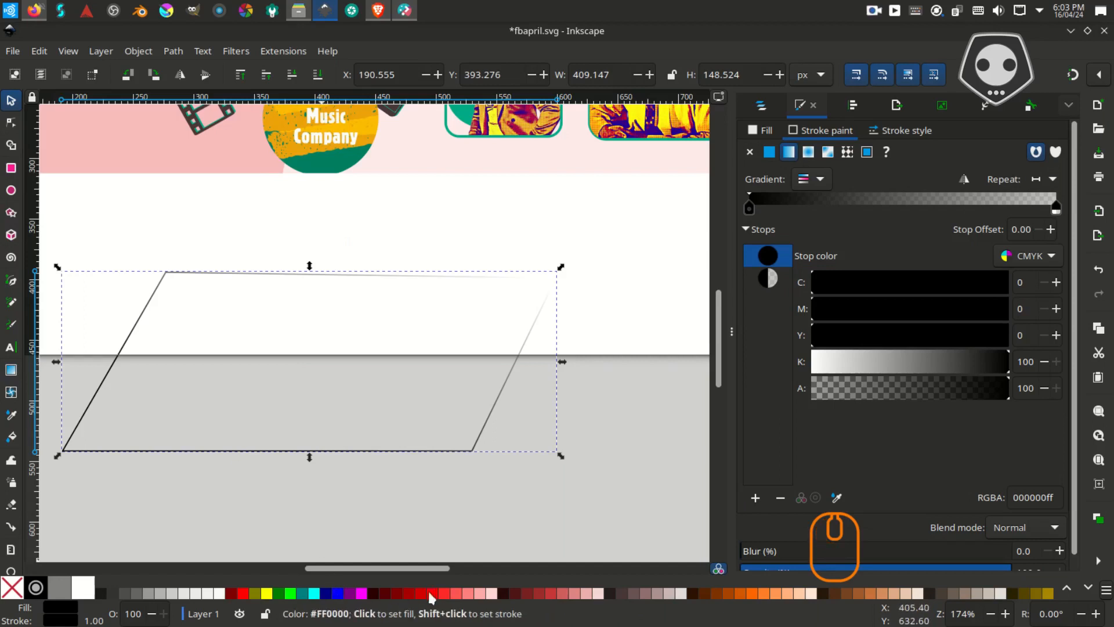
- Give the slanted shape a flat very dark red stroke and a linear gradient fill
shift+click(373, 593)
click(767, 131)
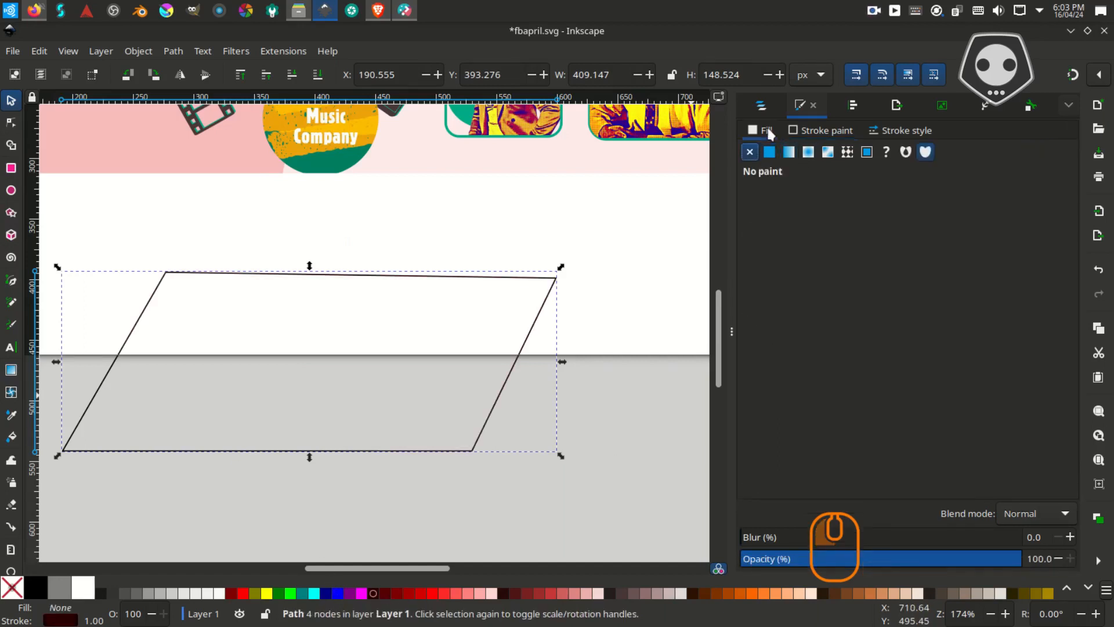
click(788, 152)
- Reorient the fill gradient nearly vertically, from solid black near the shape's lower edge to transparent at about mid-height
click(11, 371)
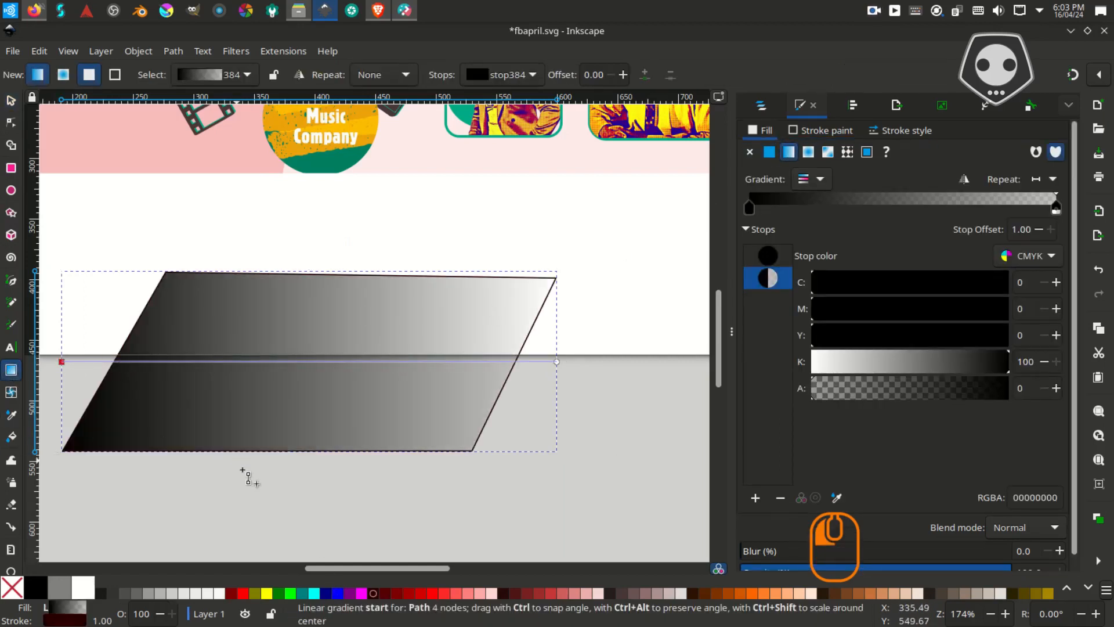
drag(244, 473, 557, 361)
drag(411, 260, 308, 224)
click(244, 472)
drag(244, 473, 296, 425)
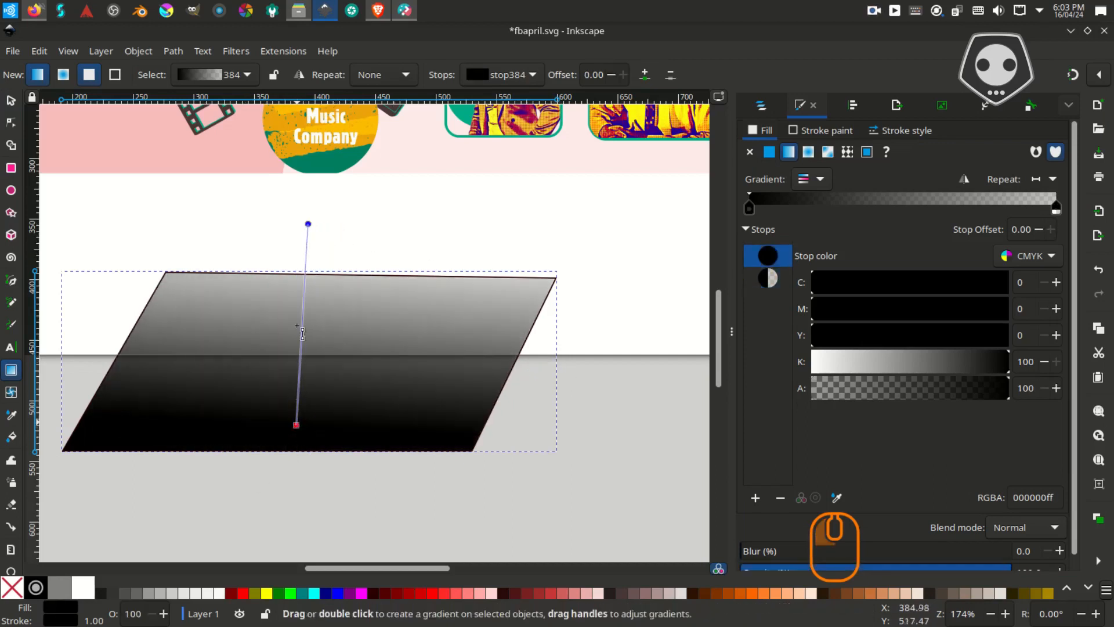
drag(308, 224, 388, 416)
click(350, 518)
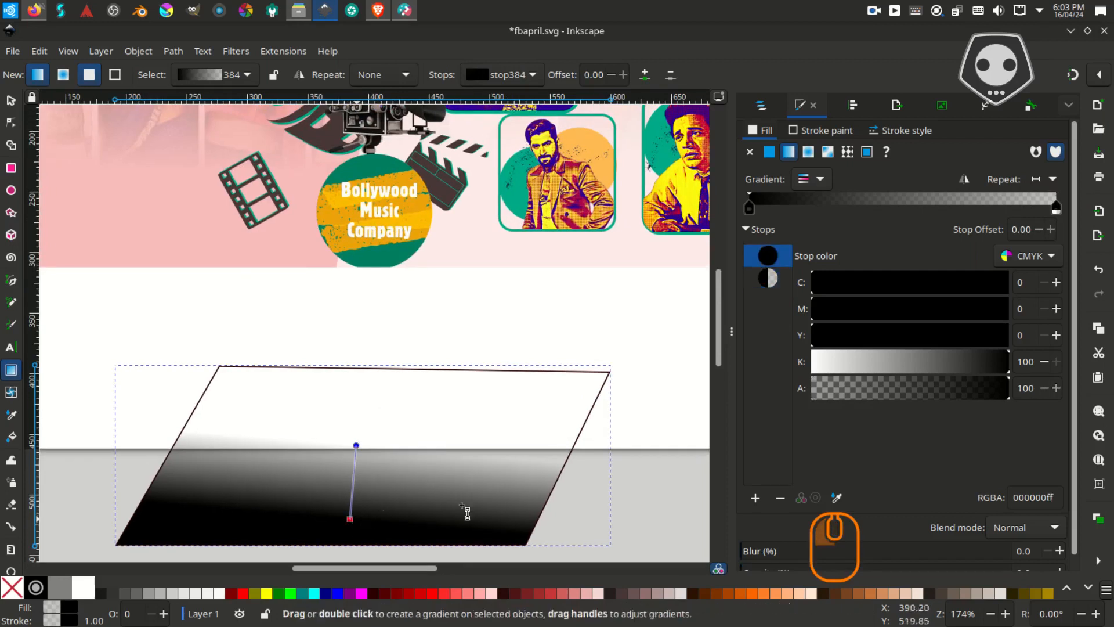
- Sample the poster's pink (f8bcbc) for the slanted shape's lower gradient stop and remove the shape's stroke
click(836, 498)
click(264, 251)
key(F1)
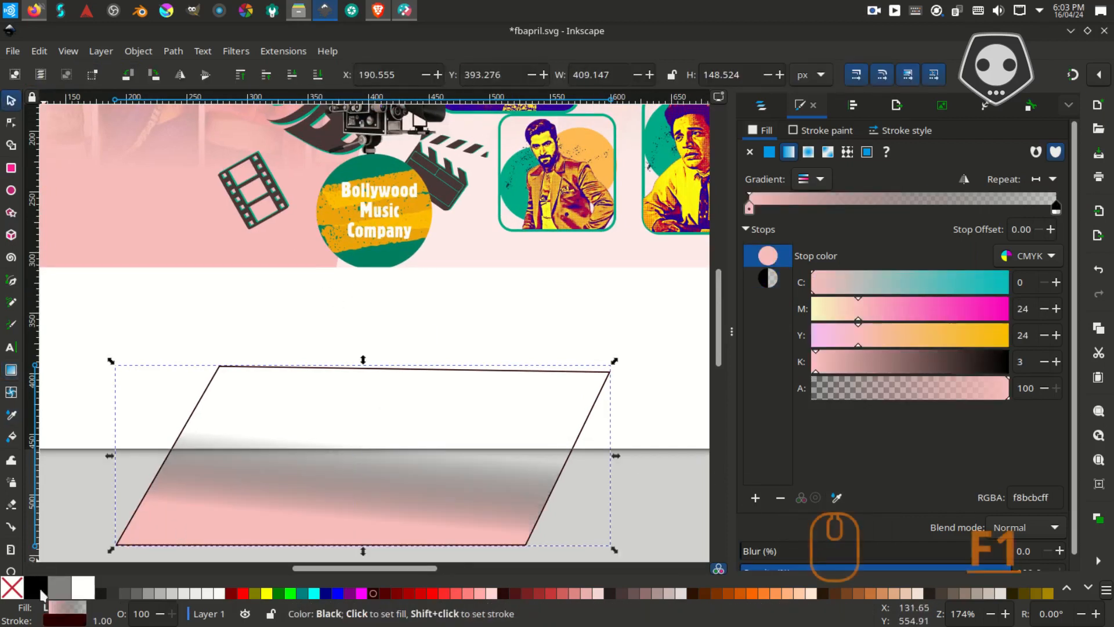
shift+click(11, 587)
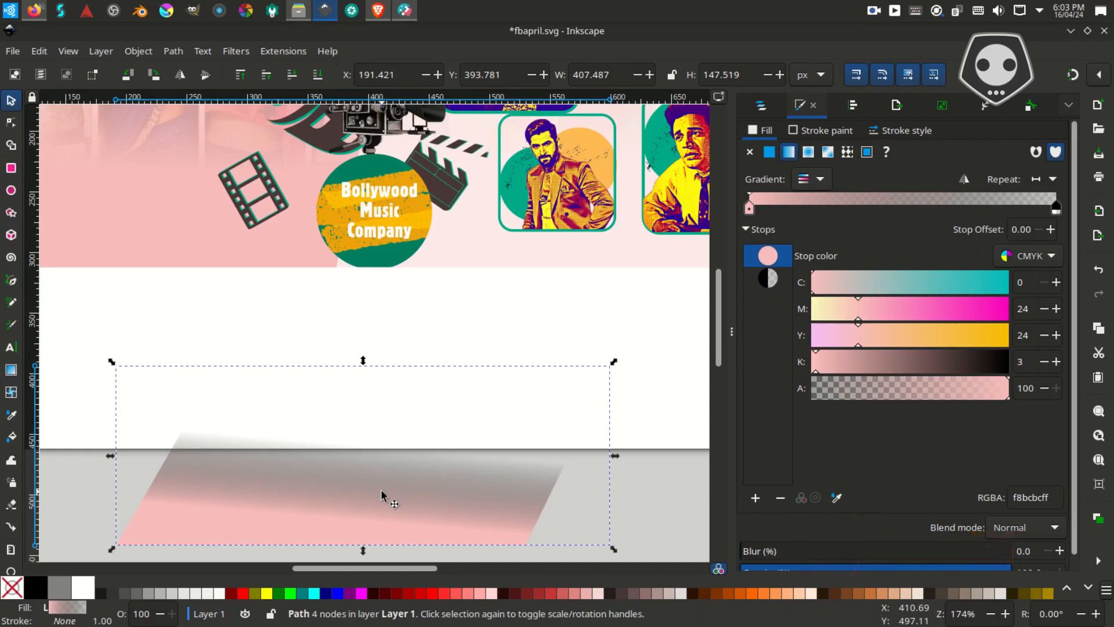
- Change the slanted shape's upper gradient stop to an opaque off-white, f9f9f9
key(F2)
click(357, 446)
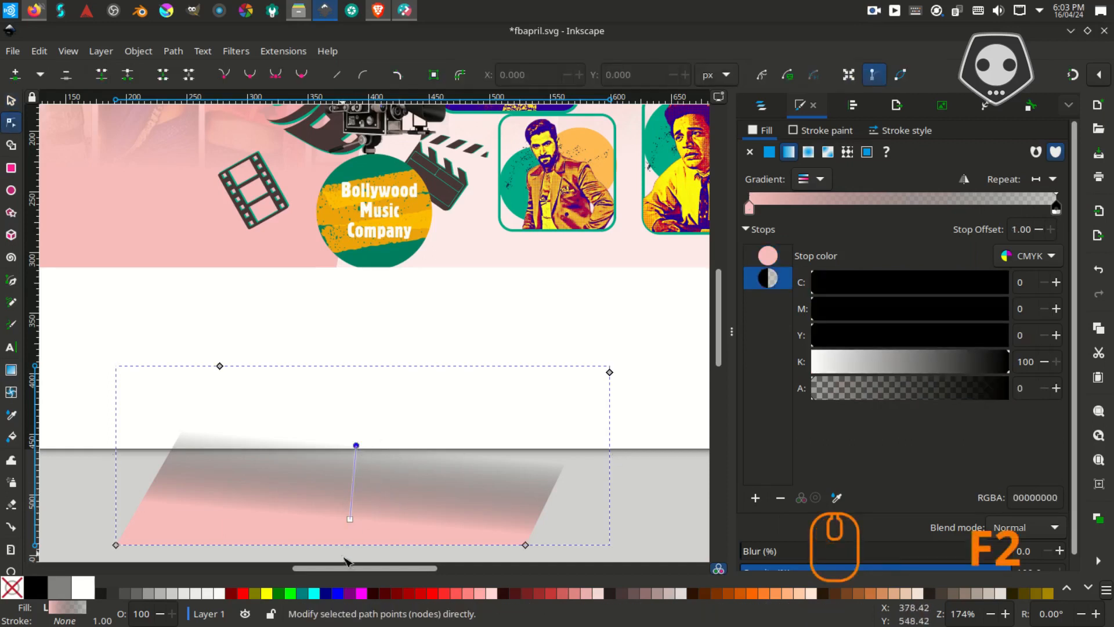
click(221, 593)
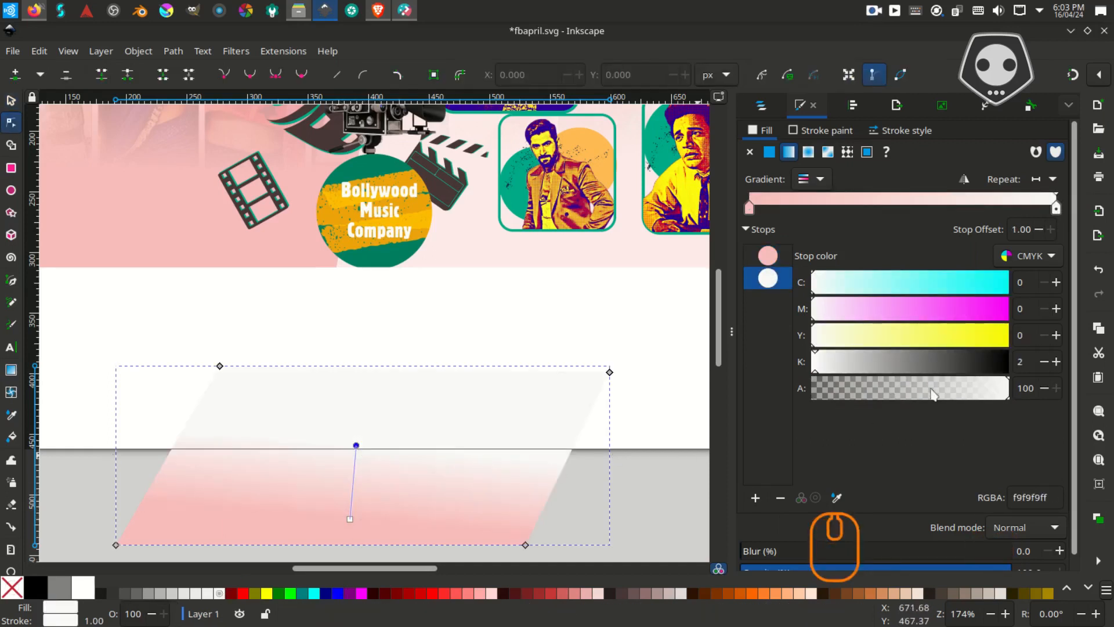
- Make the off-white gradient stop fully transparent and move the slanted shape over the hard lower edge of the poster's pink background
key(F1)
ctrl+scroll(509, 495, down, 2)
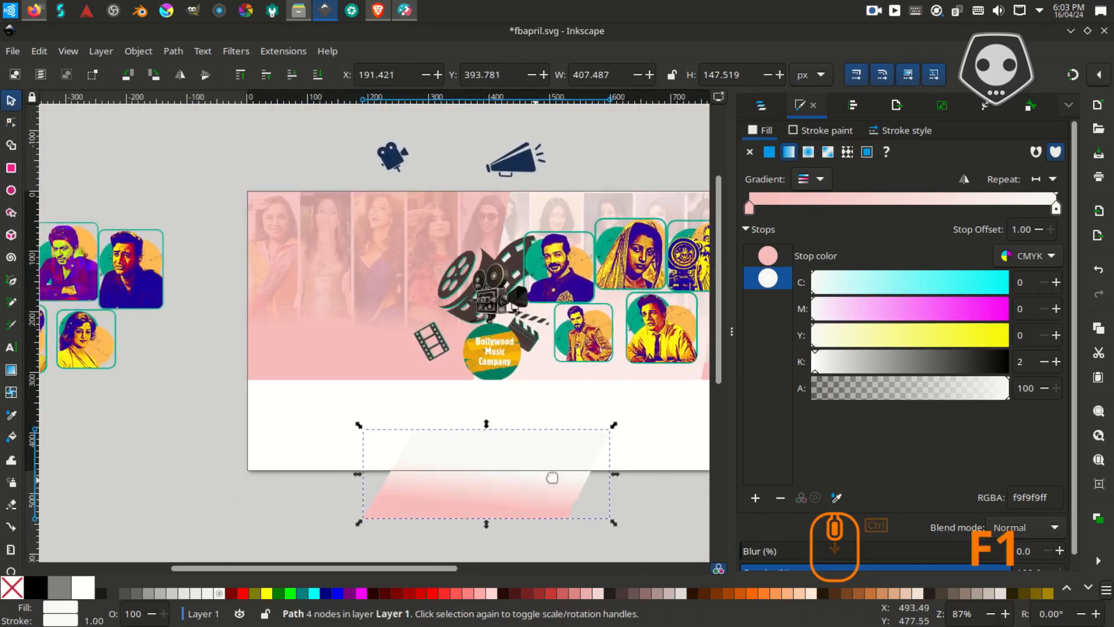
scroll(552, 477, left, 2)
drag(589, 495, 467, 354)
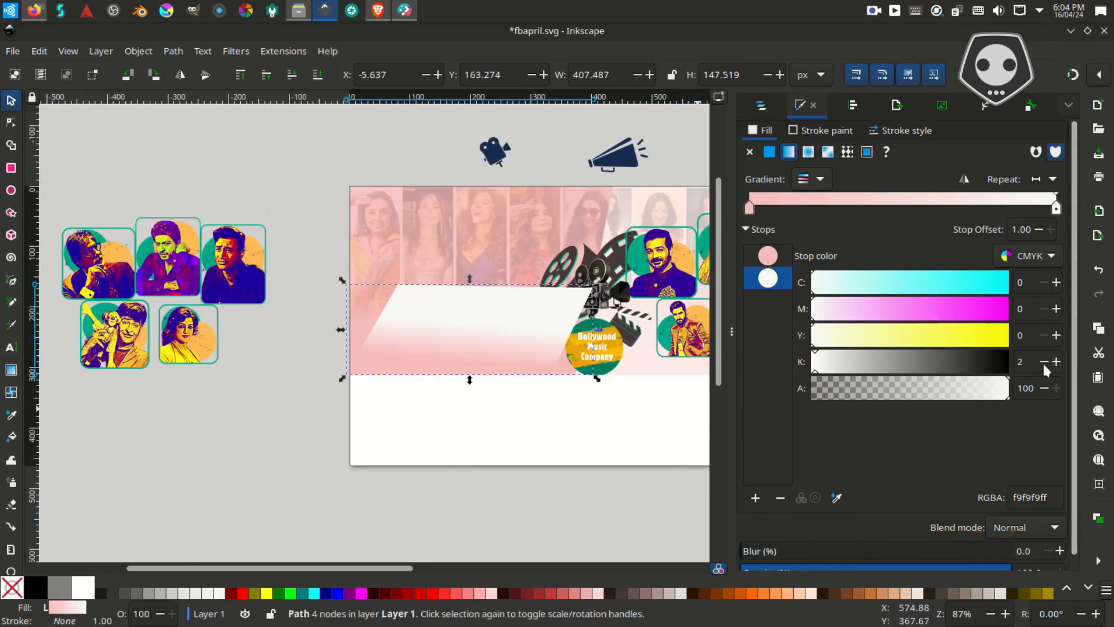
drag(877, 397, 687, 405)
drag(441, 361, 423, 433)
- Stretch the shape's gradient vertically, starting the pink close to the lower edge and aligning the transparent end above it
scroll(424, 429, up, 3)
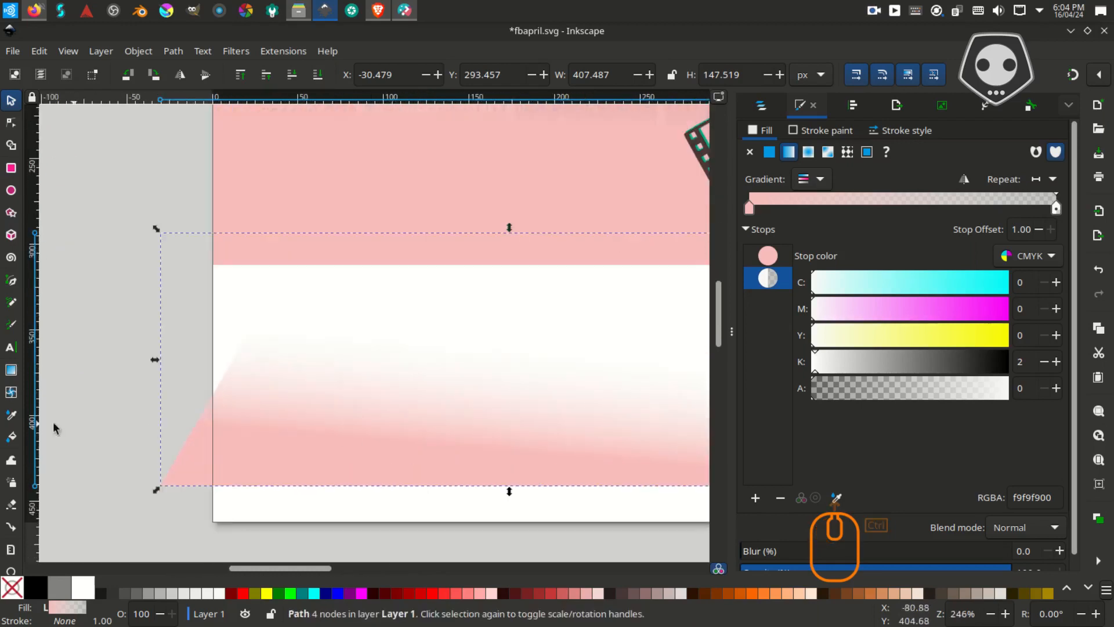
key(g)
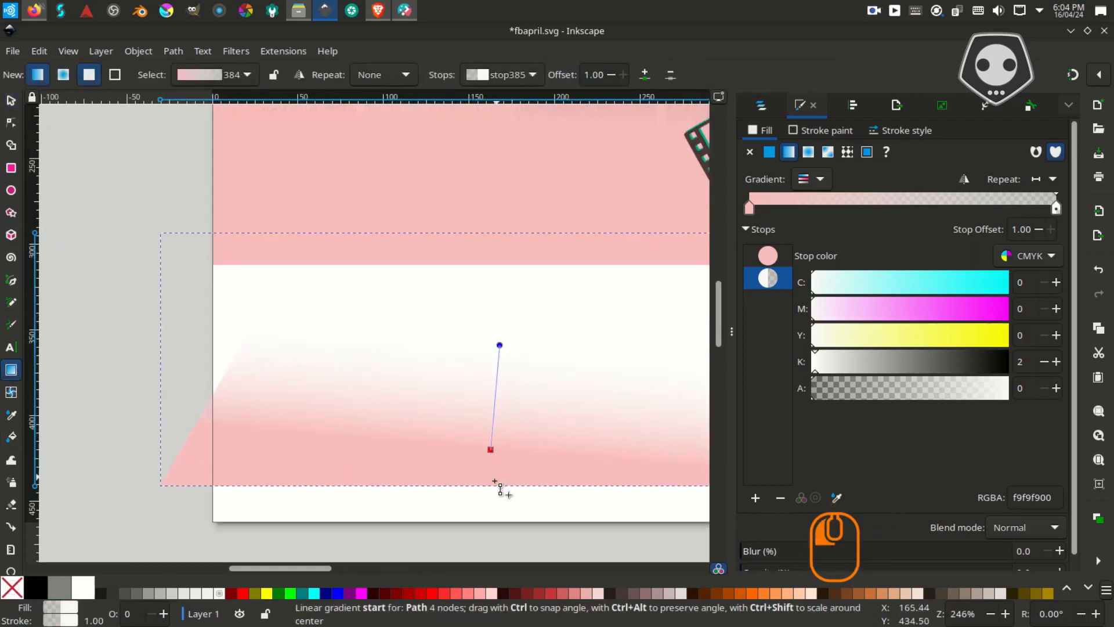
drag(492, 469, 493, 479)
click(497, 346)
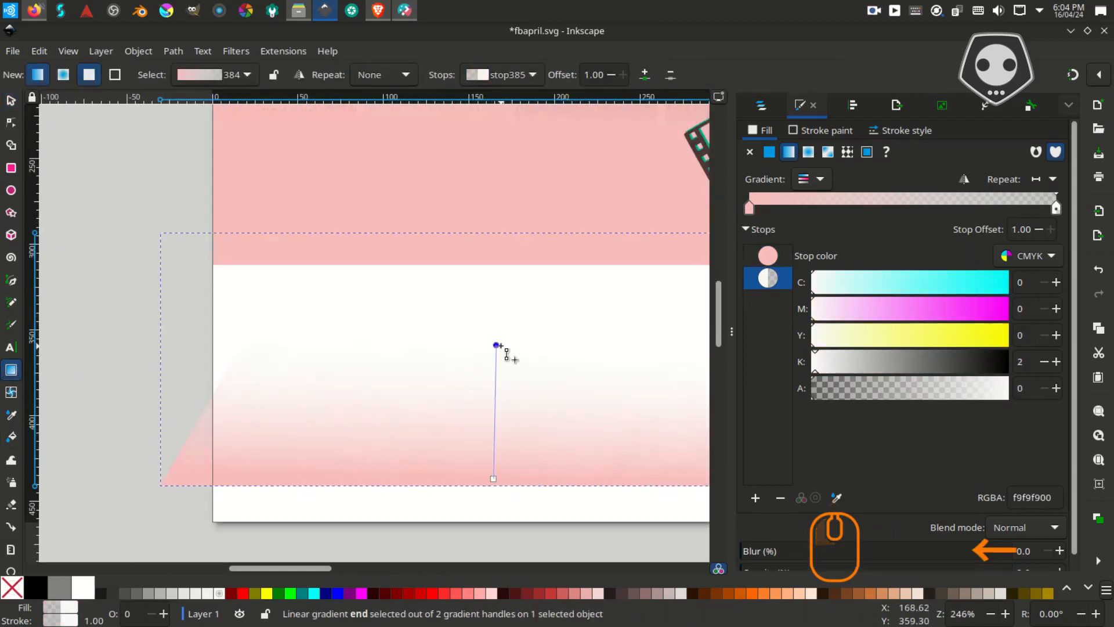
- Move the slanted gradient shape off the poster and delete it
key(F1)
scroll(500, 348, down, 3)
drag(493, 400, 188, 308)
key(Delete)
- Select the five framed photo cards beside the page and move them back onto the poster's left half
middle_click(347, 356)
drag(361, 404, 283, 266)
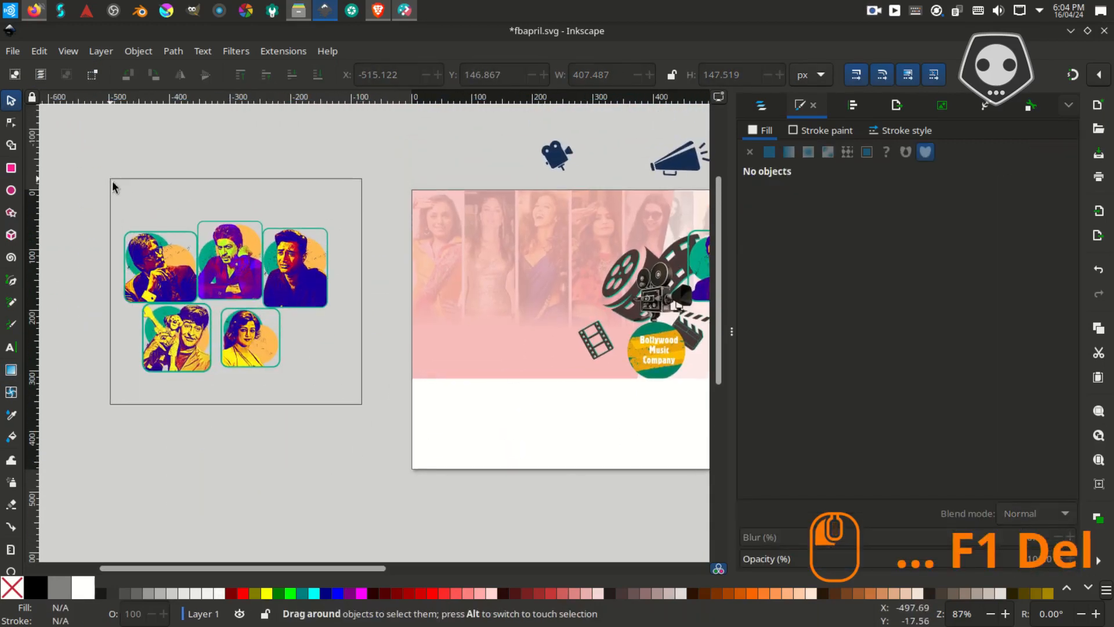
drag(113, 186, 112, 185)
drag(164, 284, 458, 285)
middle_click(483, 282)
click(546, 181)
middle_click(368, 301)
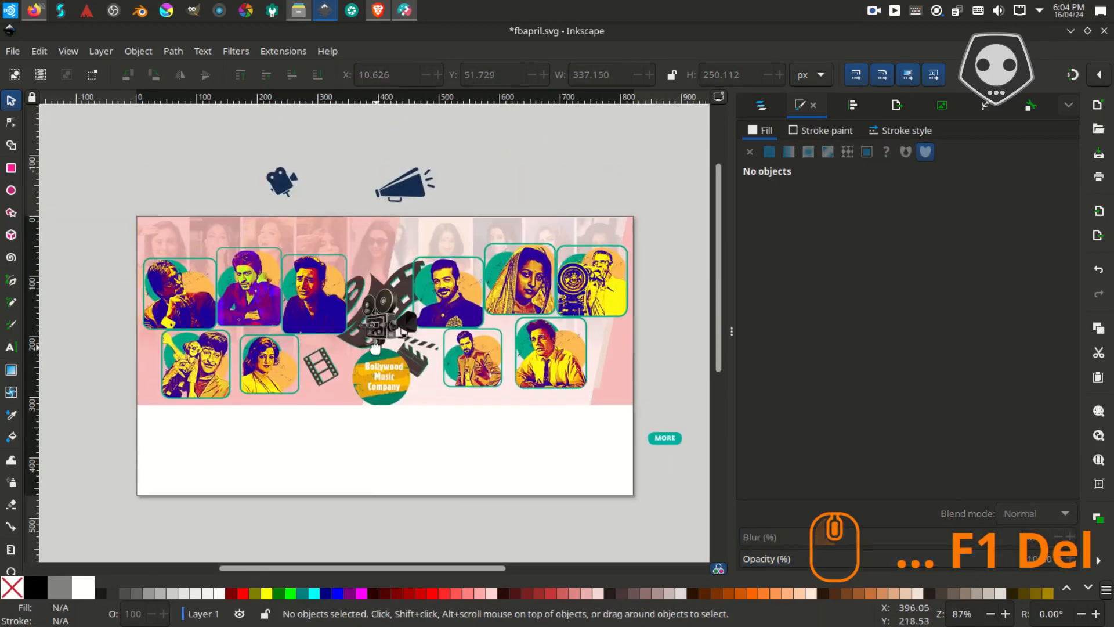
scroll(375, 347, up, 1)
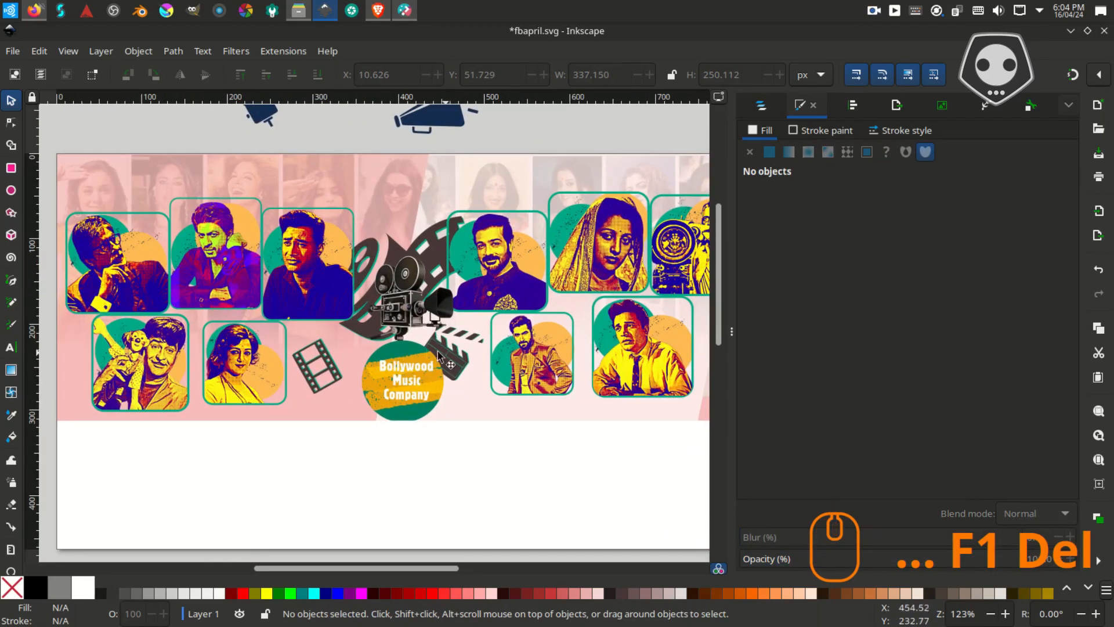
- Select the megaphone icon above the page and append "> to make some logo shilhoutee>" to the sticky note
middle_click(438, 355)
click(423, 202)
click(404, 9)
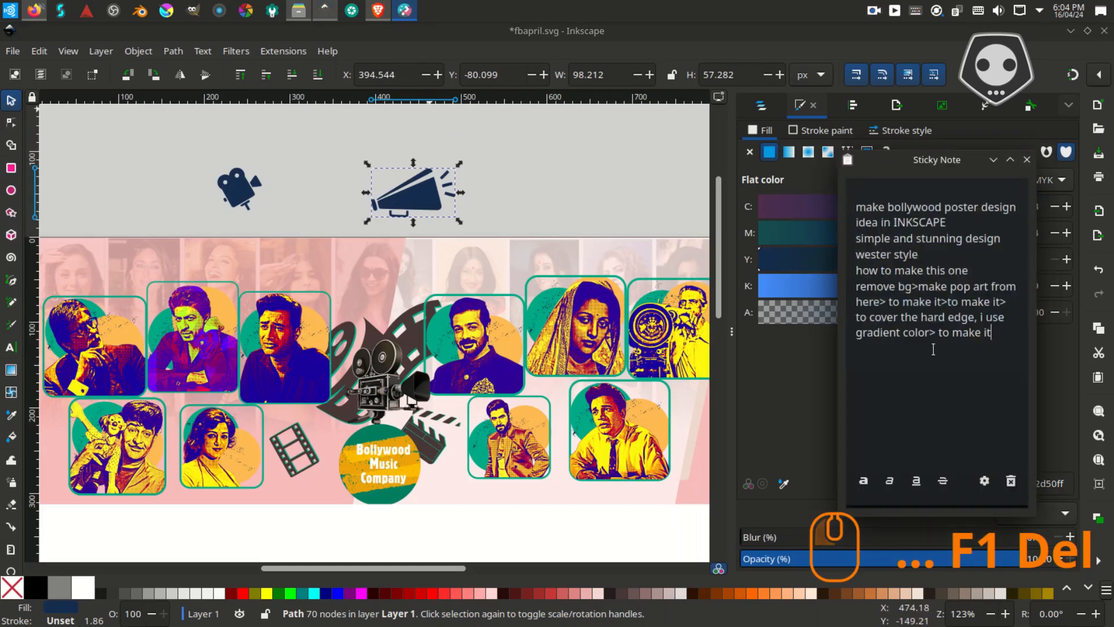
text(> to make)
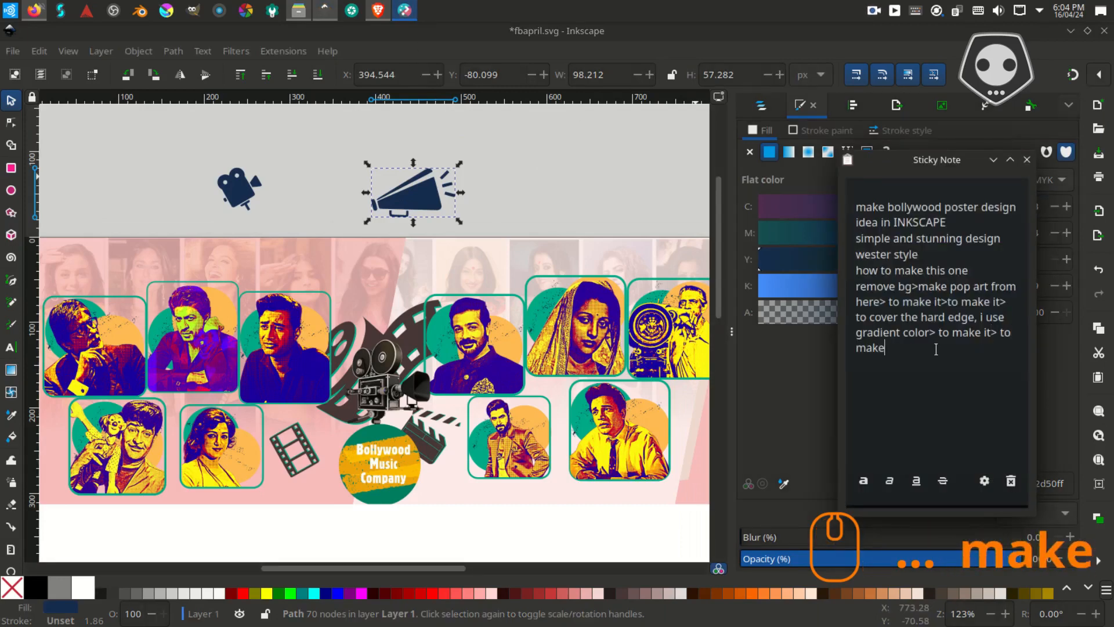
text( some logo)
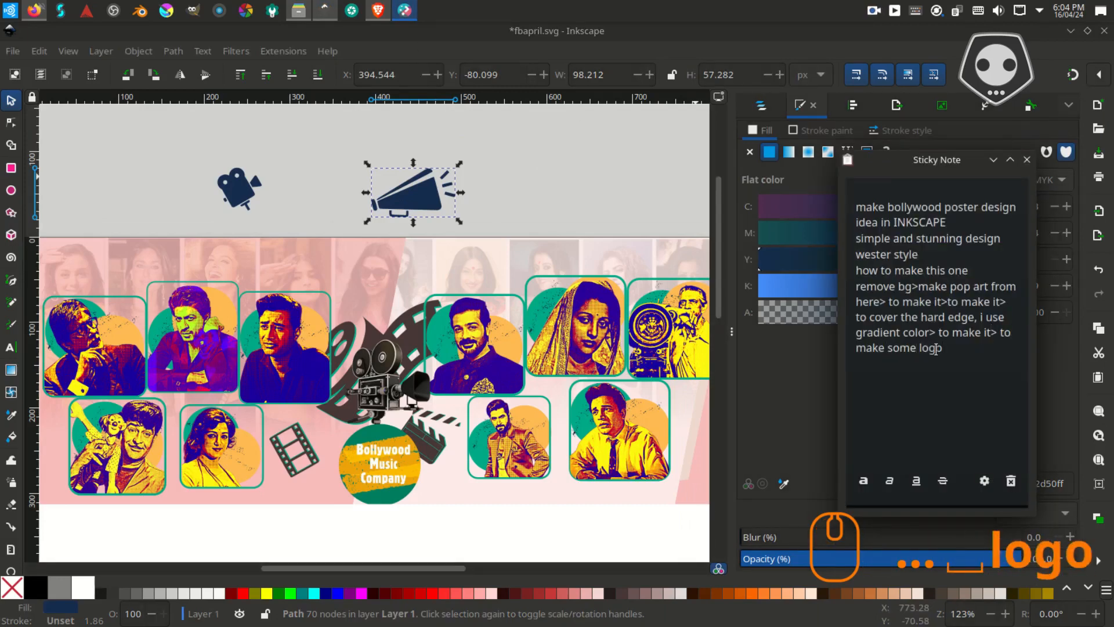
text( shilhoutee>)
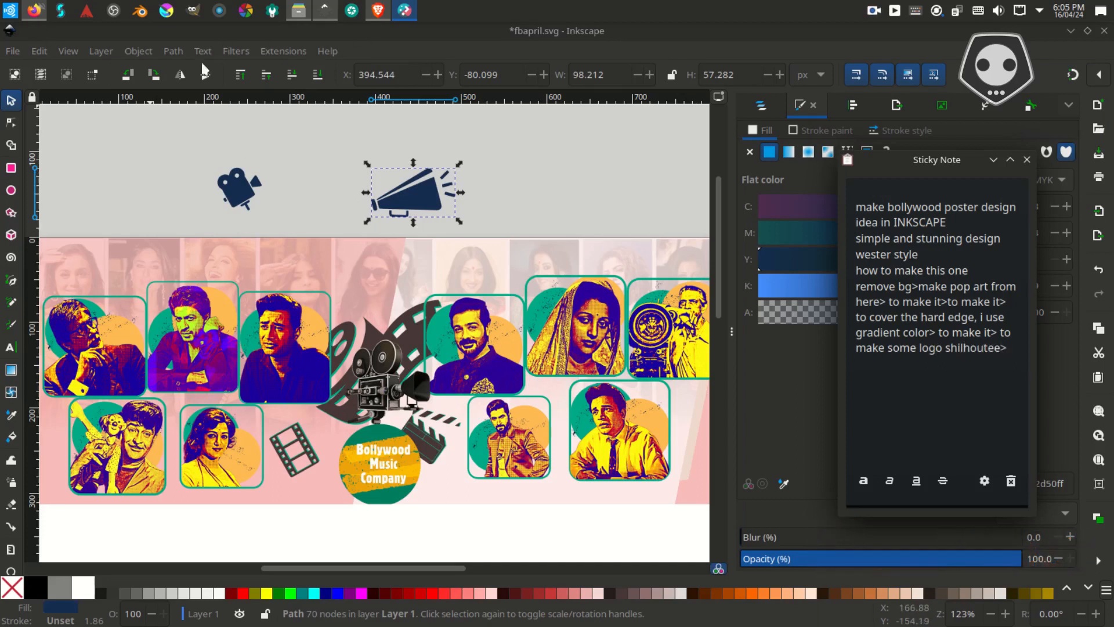
- Switch to the Brave browser and search DuckDuckGo images for "cinema camera logo"
click(29, 5)
click(30, 7)
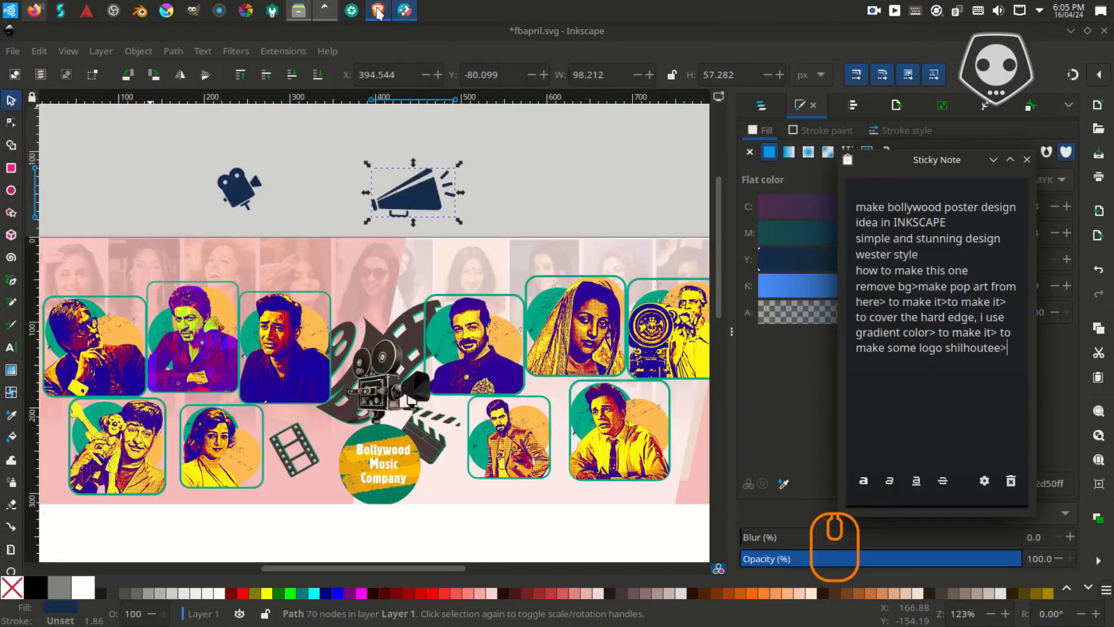
click(378, 9)
key(ctrl+w)
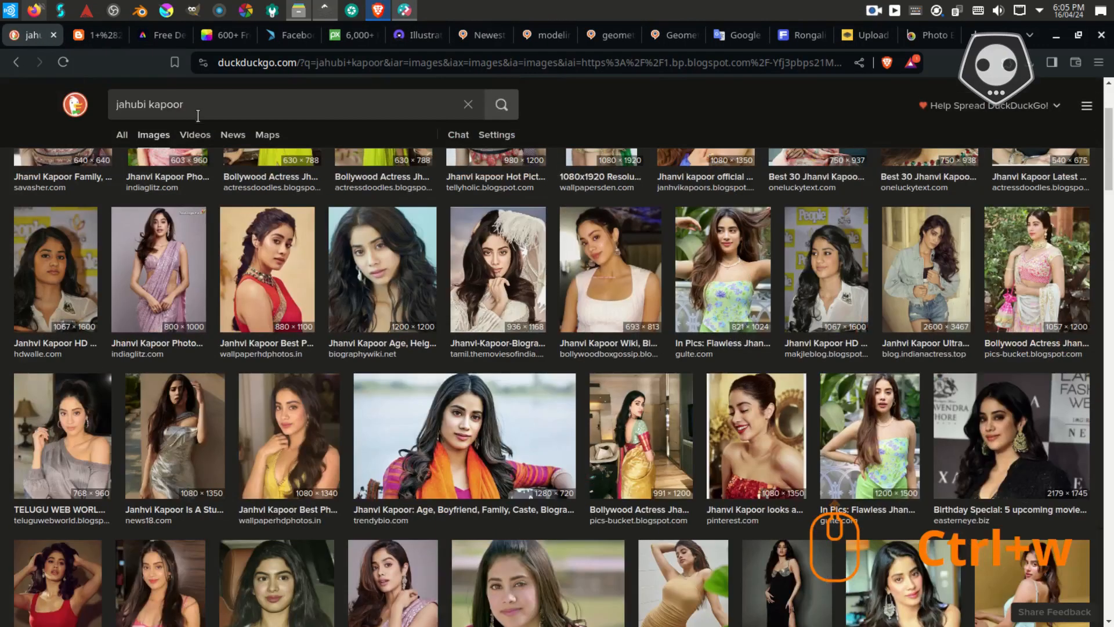
text(cinema camera logo)
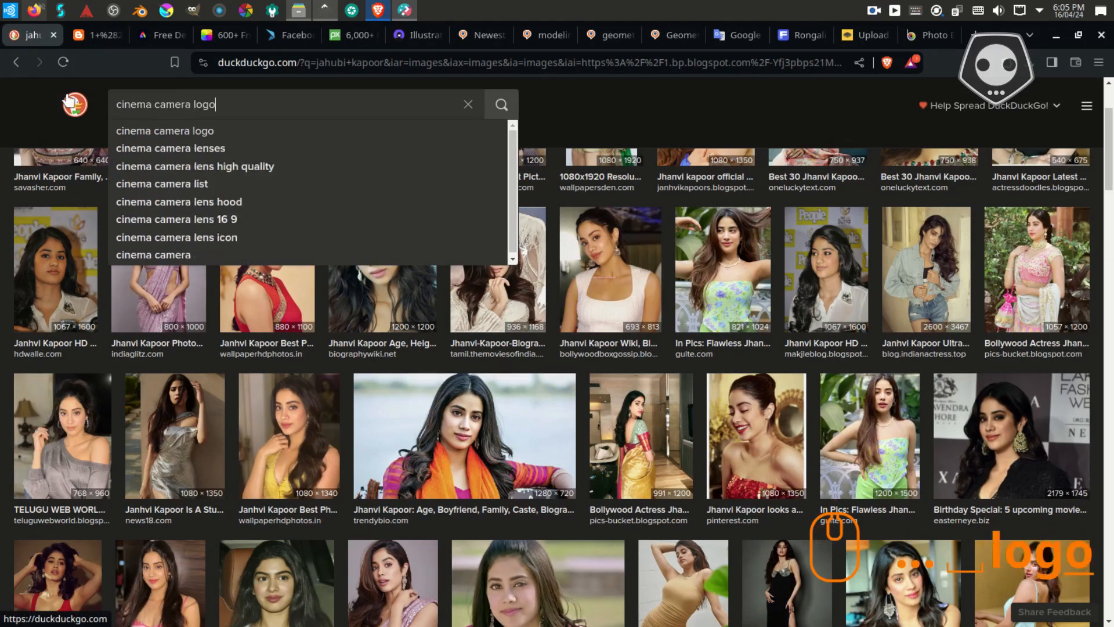
key(Return)
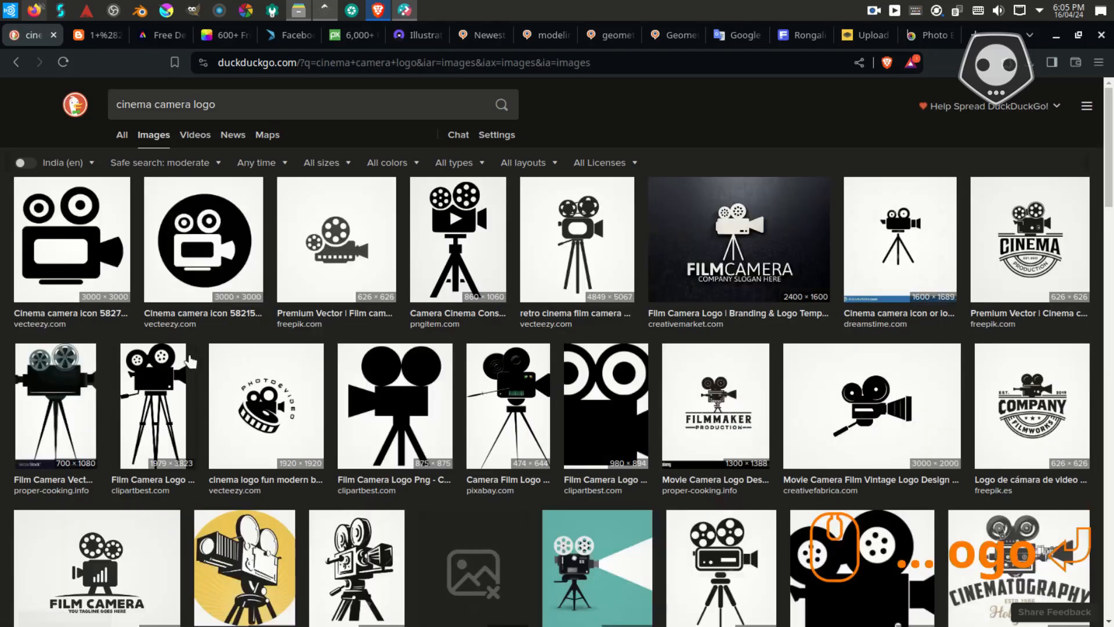
- Copy the Freepik film camera logo image and paste it into the Inkscape drawing
click(354, 263)
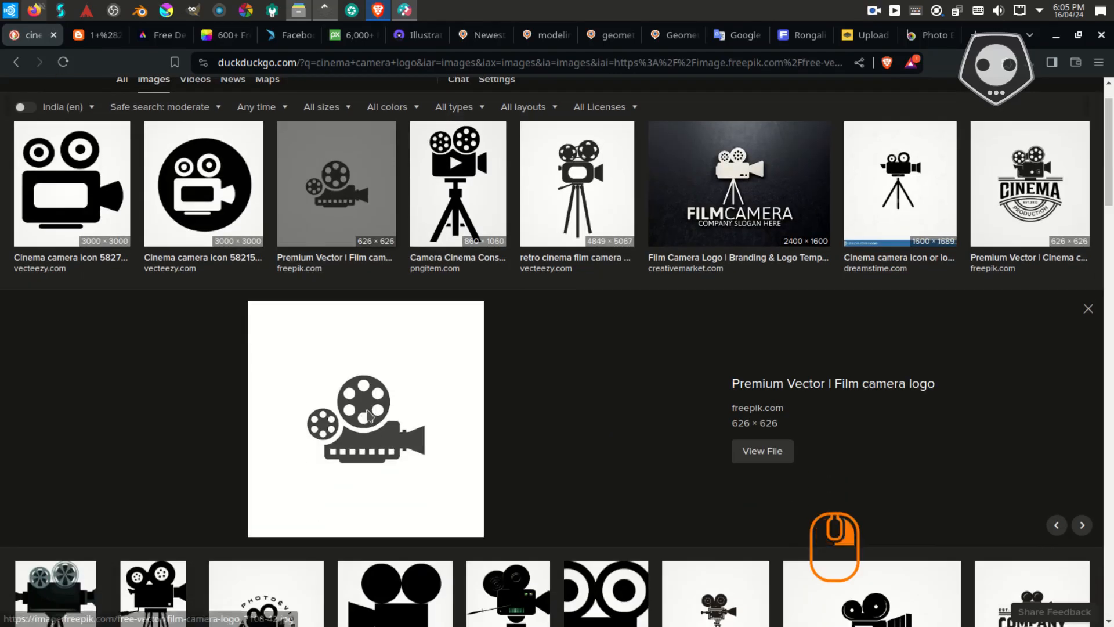
right_click(368, 116)
click(325, 11)
drag(481, 202, 384, 380)
click(452, 230)
key(ctrl+v)
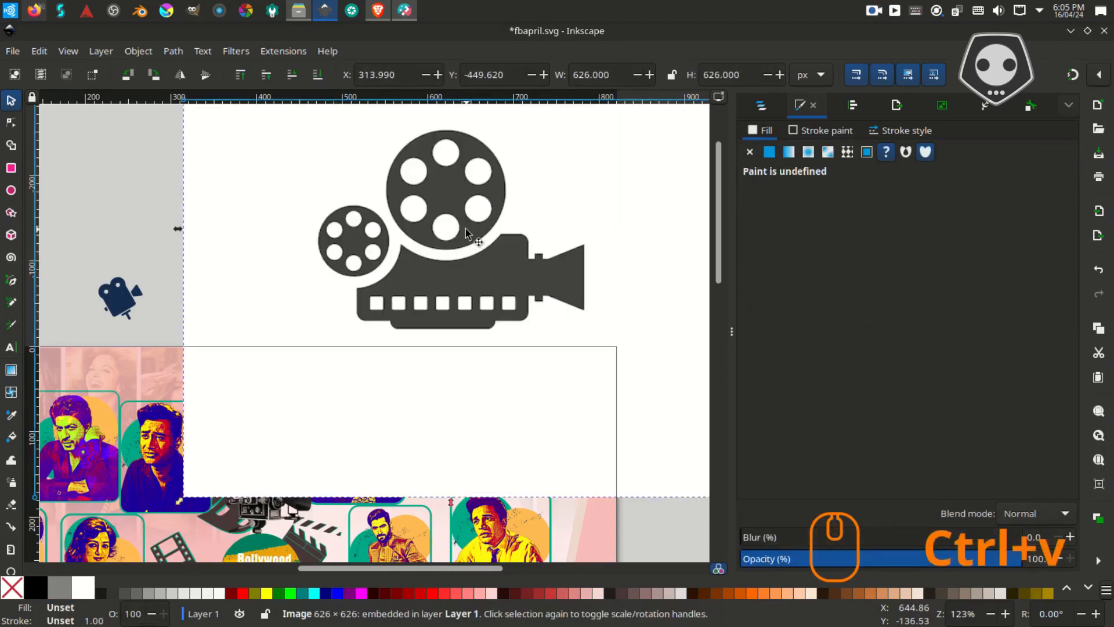
- Trace the pasted camera image as a single scan using brightness cutoff with a 0.450 threshold
scroll(578, 362, down, 2)
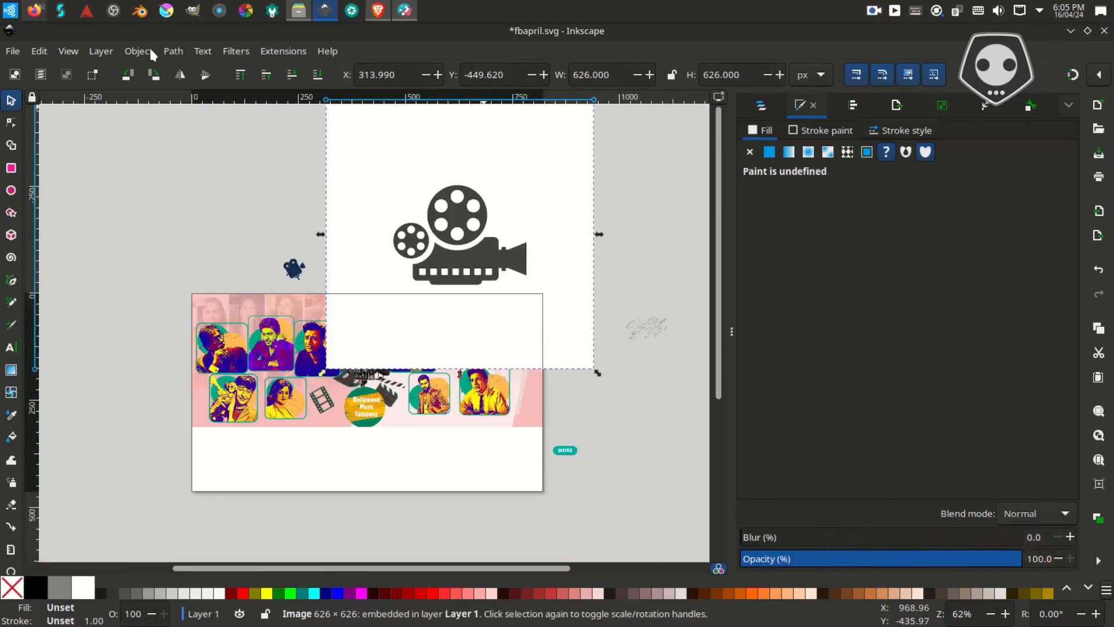
click(203, 51)
mouse_move(173, 51)
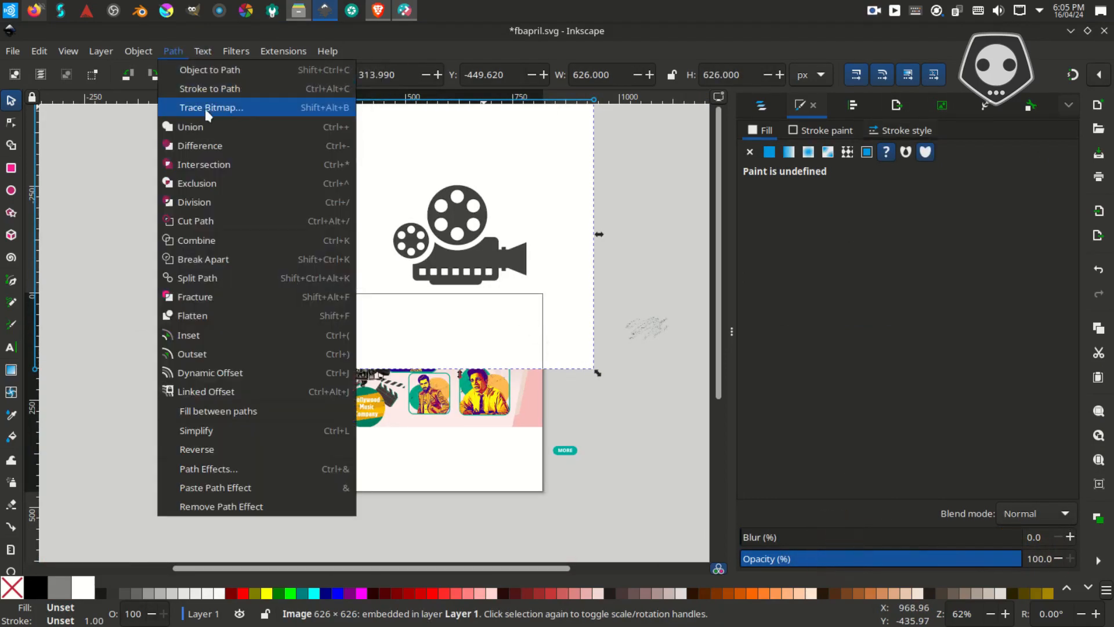
click(207, 110)
click(934, 562)
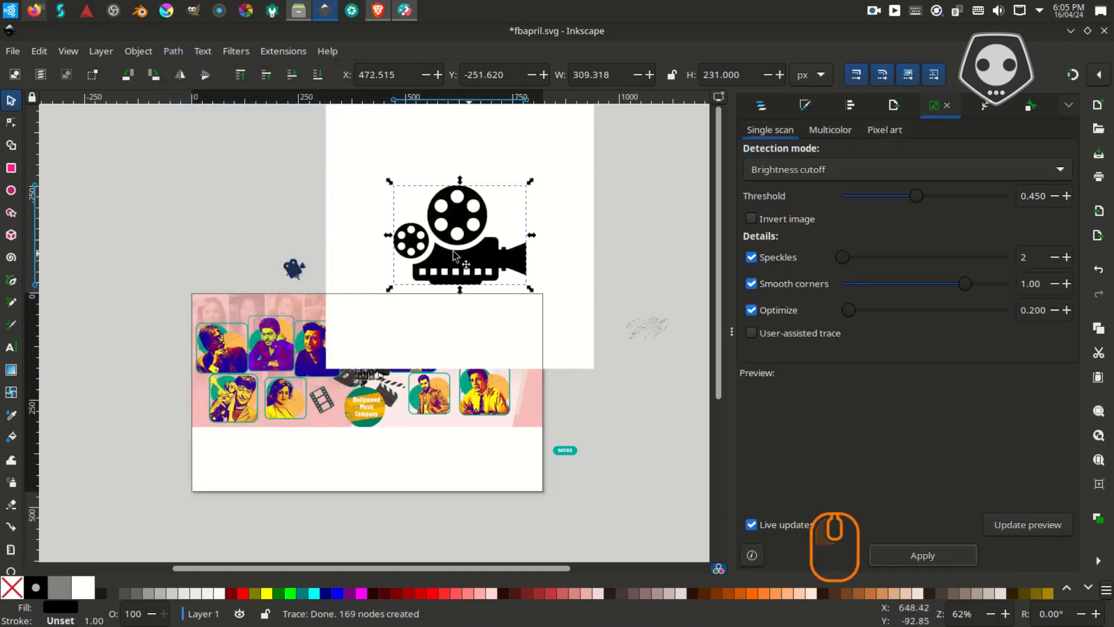
- Move the traced camera silhouette off to the side and delete the original white-background image
drag(455, 255, 161, 214)
click(371, 275)
key(Delete)
drag(235, 242, 260, 327)
click(185, 250)
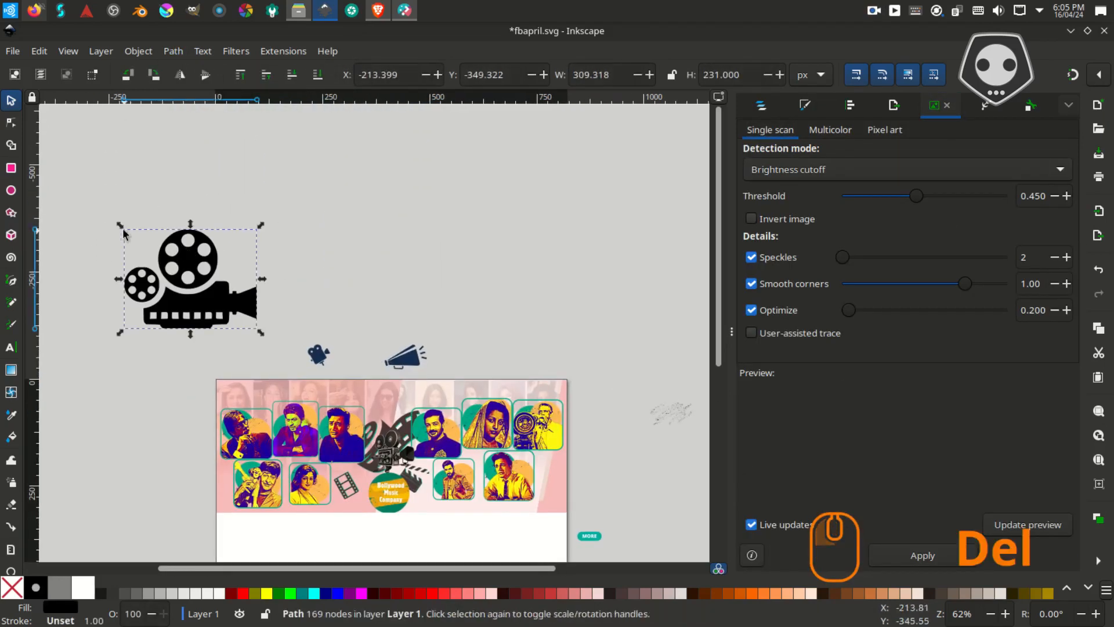
- Shrink the traced camera silhouette to about 104 by 78 px and place it above the page beyond the megaphone icon
drag(120, 224, 207, 216)
key(ctrl+s)
drag(207, 216, 463, 190)
- Fill the traced camera silhouette with dark navy and save the document
scroll(367, 317, up, 2)
scroll(580, 593, down, 2)
click(515, 596)
key(ctrl+s)
- Collapse the docked dialogs to widen the canvas and zoom in on the photo cards
drag(731, 332, 1037, 316)
drag(658, 253, 649, 230)
drag(436, 385, 521, 305)
scroll(527, 344, up, 1)
scroll(265, 341, up, 3)
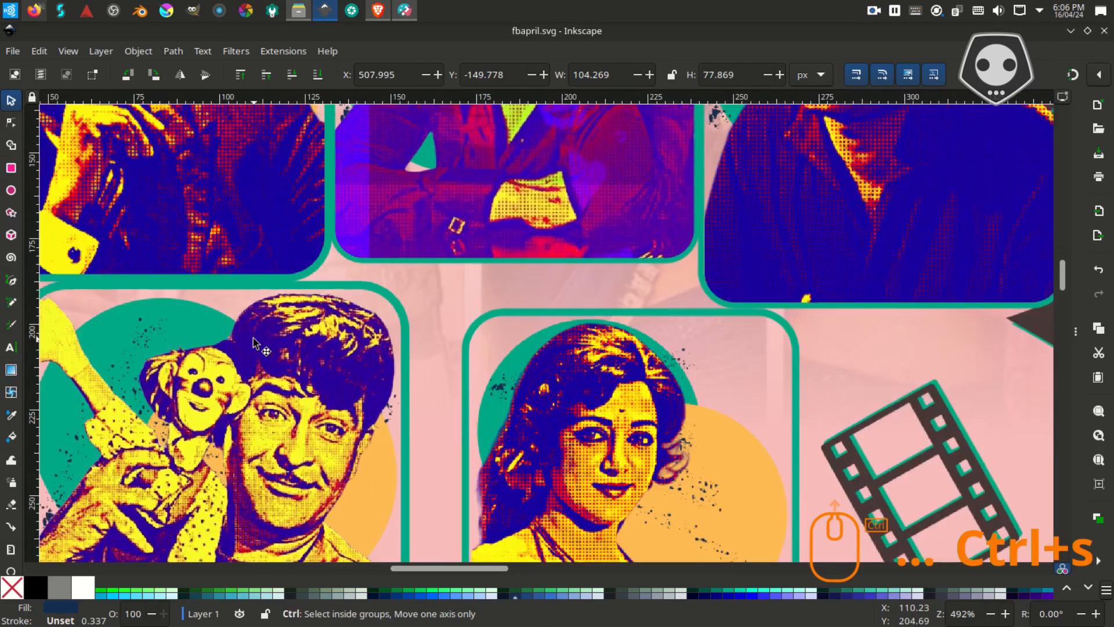
- Select the lower-left photo card and try nudging it vertically
drag(329, 354, 487, 318)
click(346, 323)
key(alt+Down)
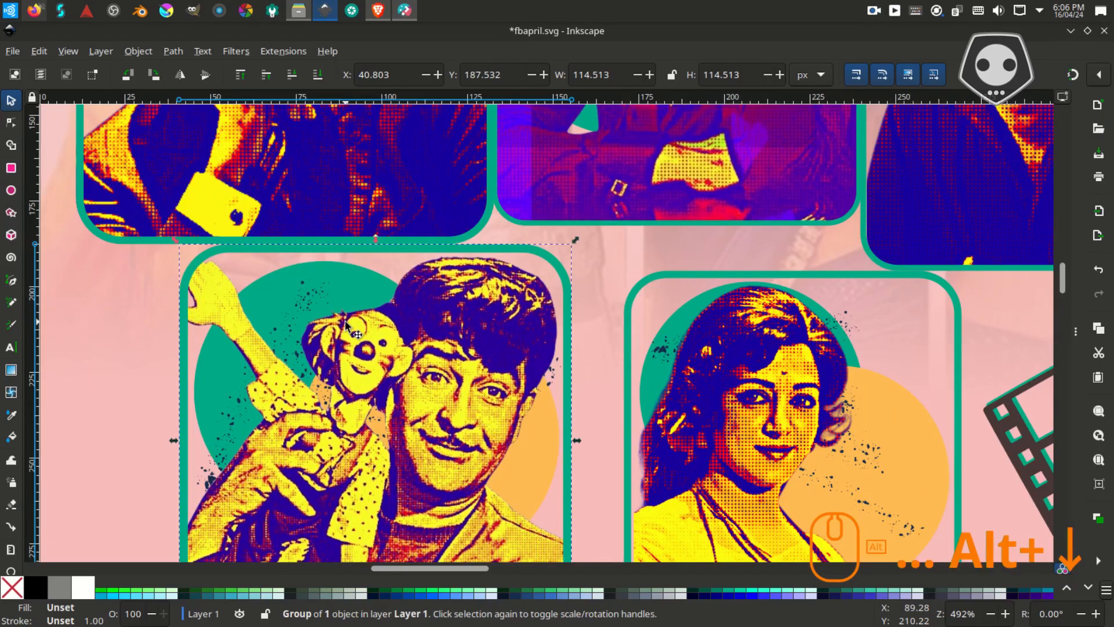
key(alt+Up)
- Examine the poster's photo cards, film camera artwork and Bollywood Music Company badge up close and as a whole
scroll(346, 323, down, 3)
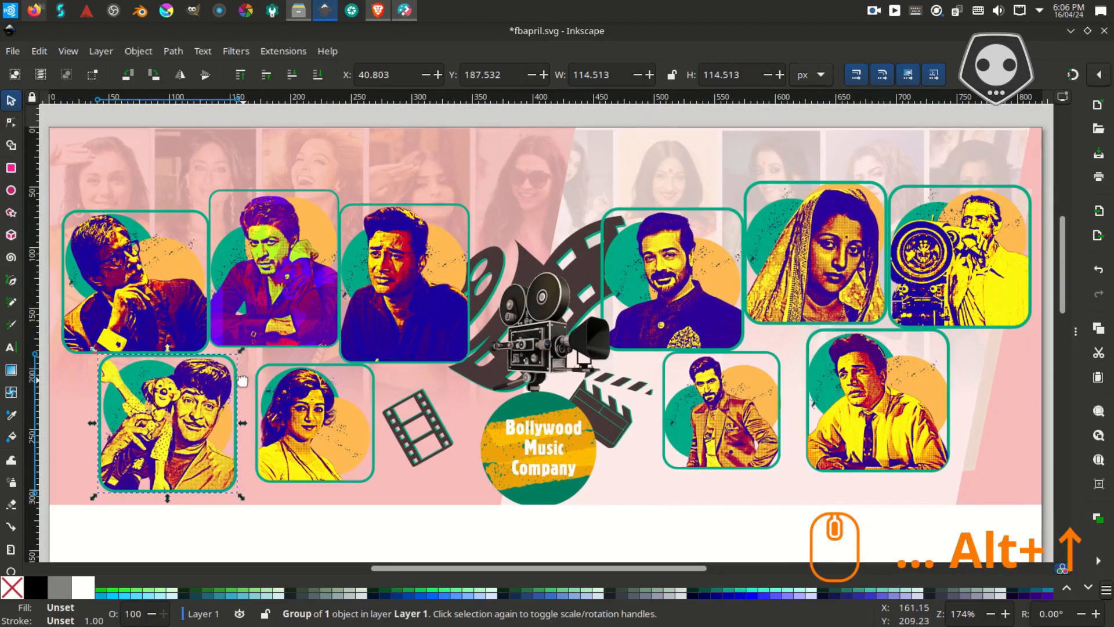
drag(491, 178, 617, 186)
scroll(573, 350, up, 4)
scroll(616, 187, down, 4)
drag(536, 326, 527, 112)
scroll(516, 286, up, 5)
scroll(516, 286, down, 4)
drag(564, 299, 490, 351)
scroll(513, 293, up, 1)
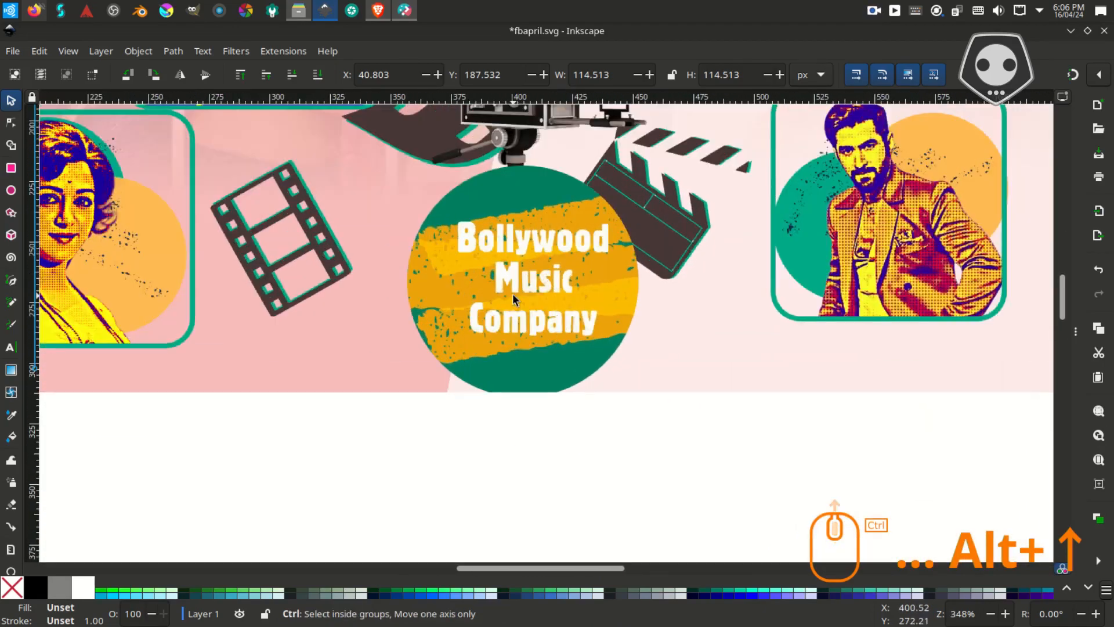
scroll(513, 294, down, 2)
drag(523, 291, 503, 381)
scroll(530, 448, down, 1)
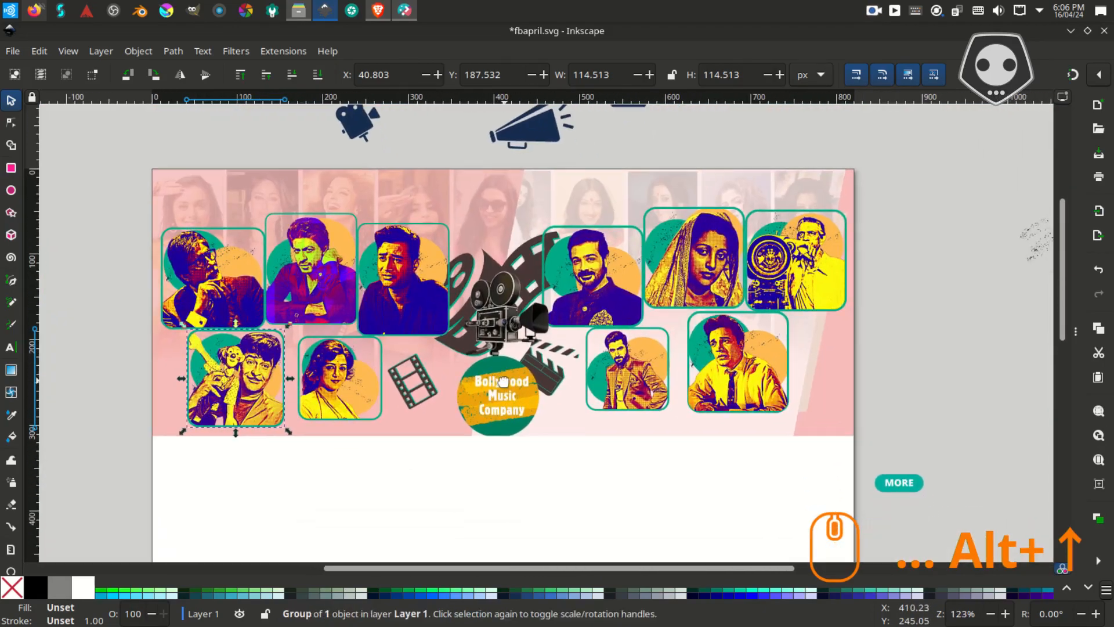
- Append "now export it" to the sticky note
click(404, 10)
text(now e)
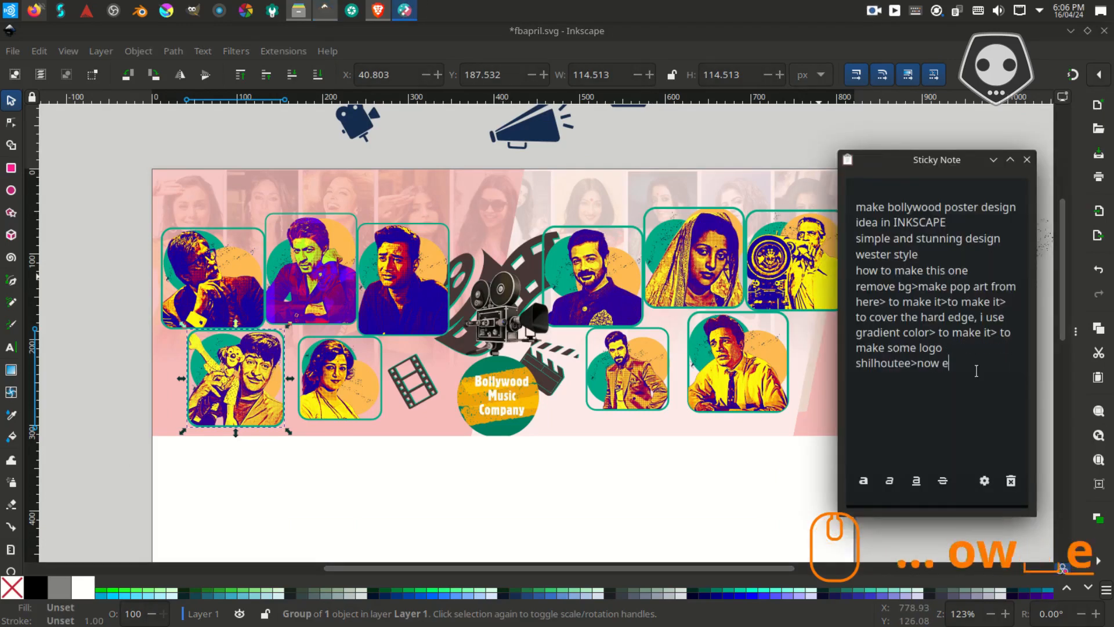
text(xport it)
- Select all the poster artwork on the page and group it into one object
click(131, 145)
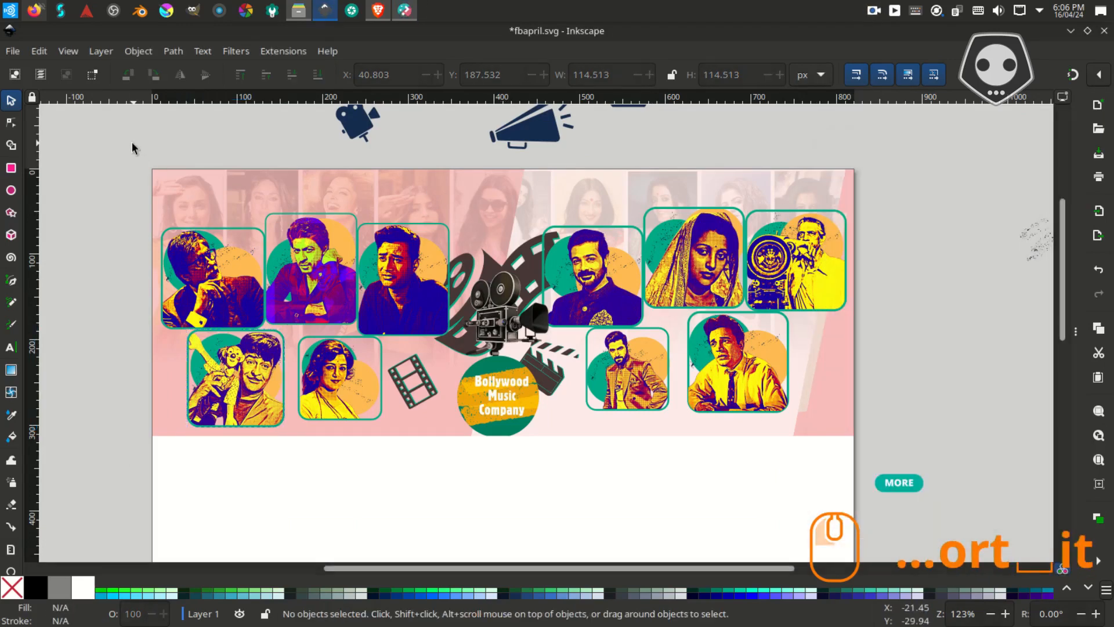
drag(130, 152, 898, 477)
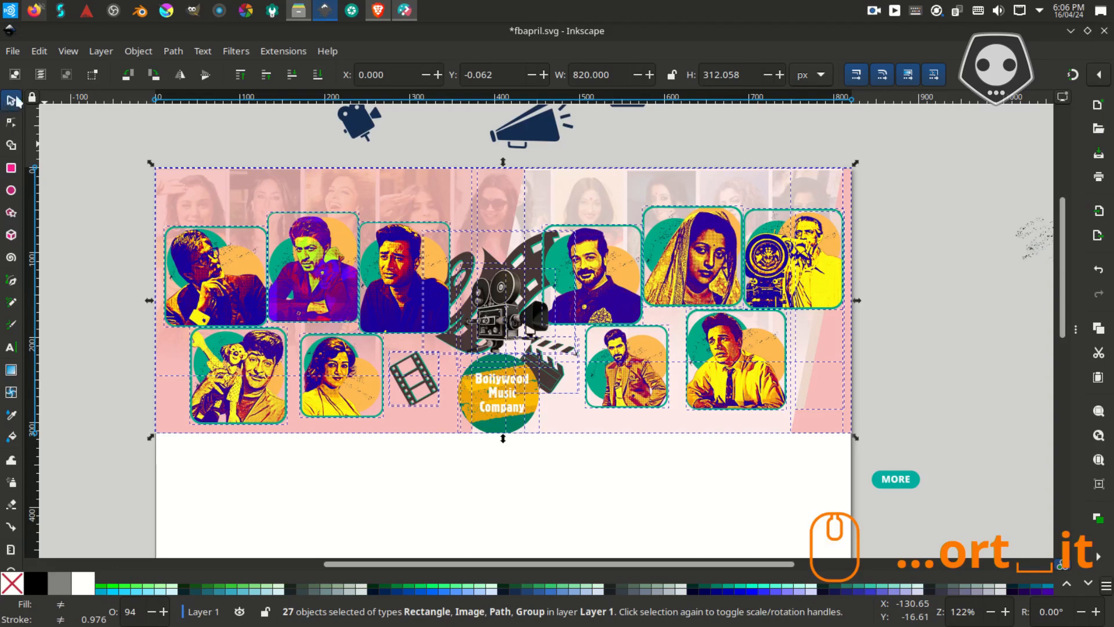
click(138, 51)
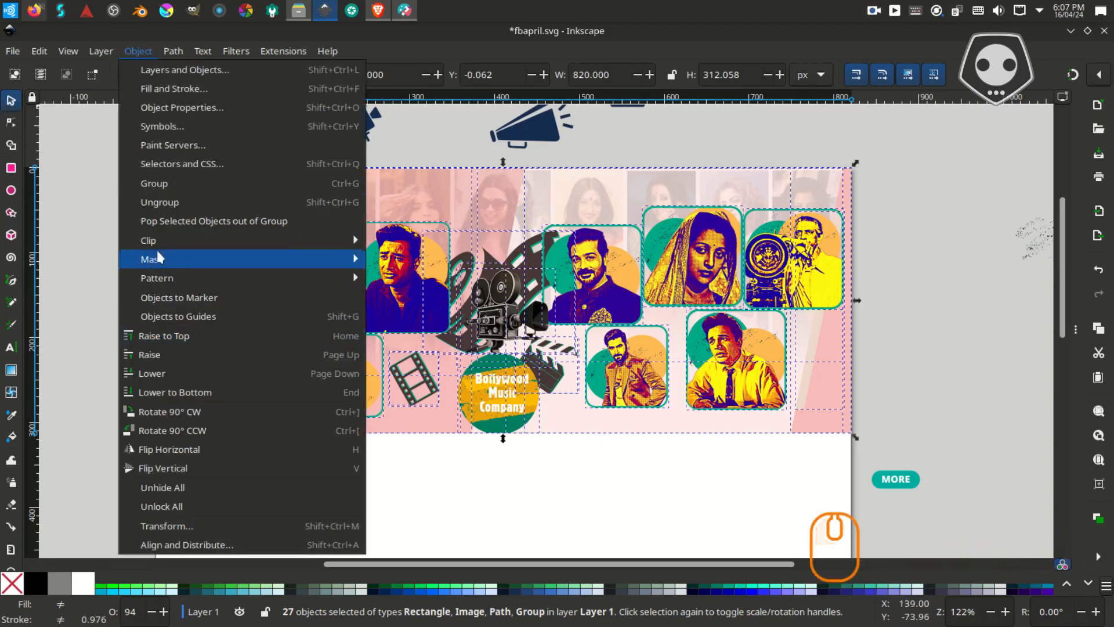
click(148, 182)
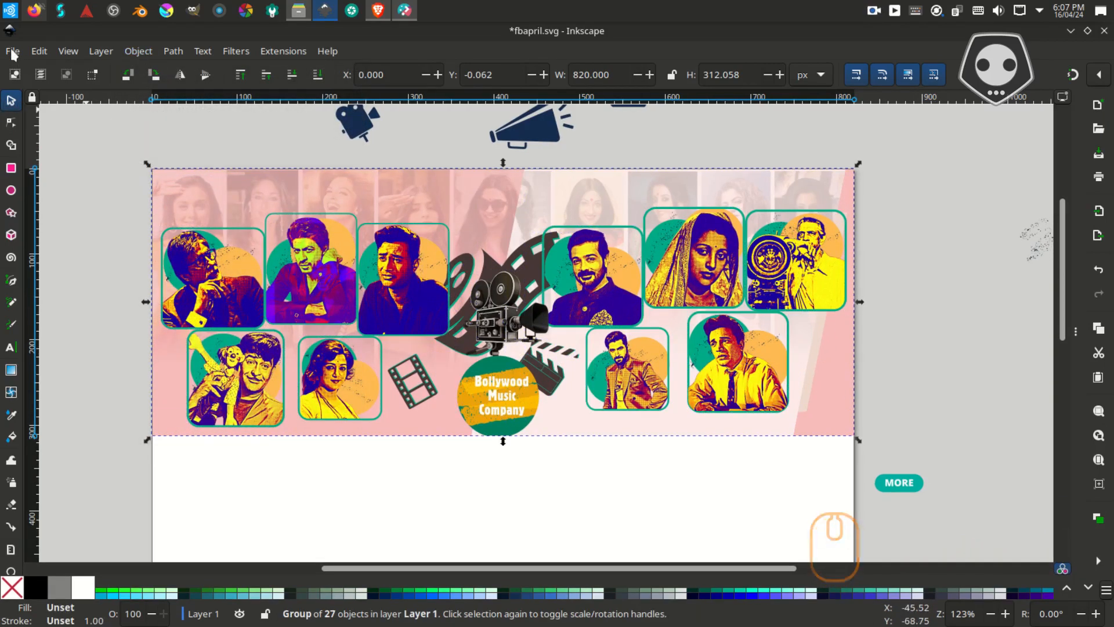
click(13, 54)
click(72, 243)
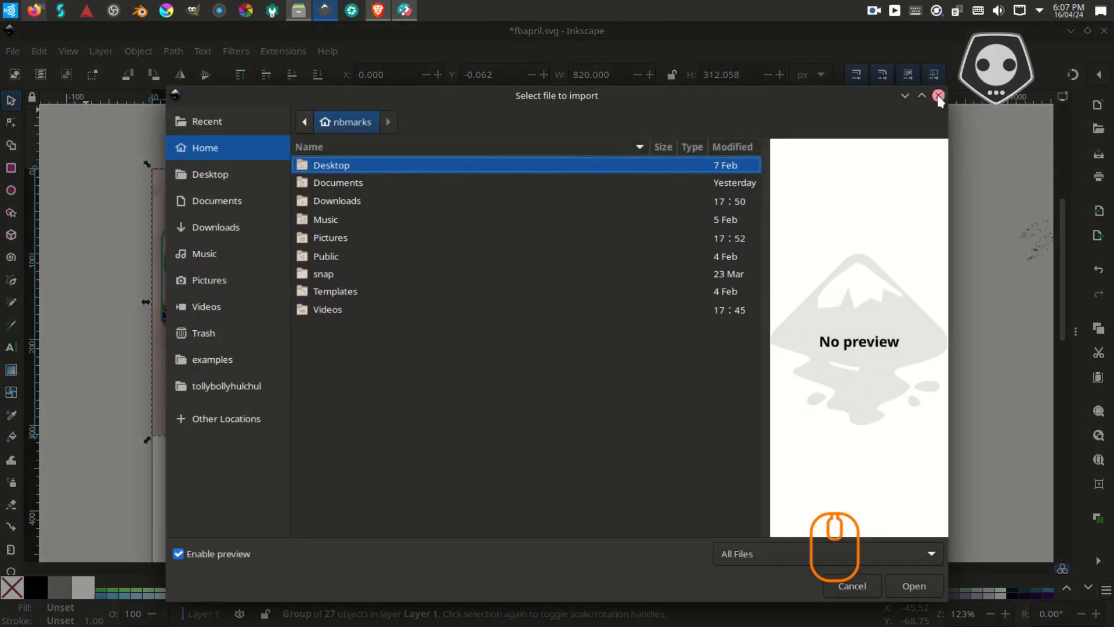
click(938, 96)
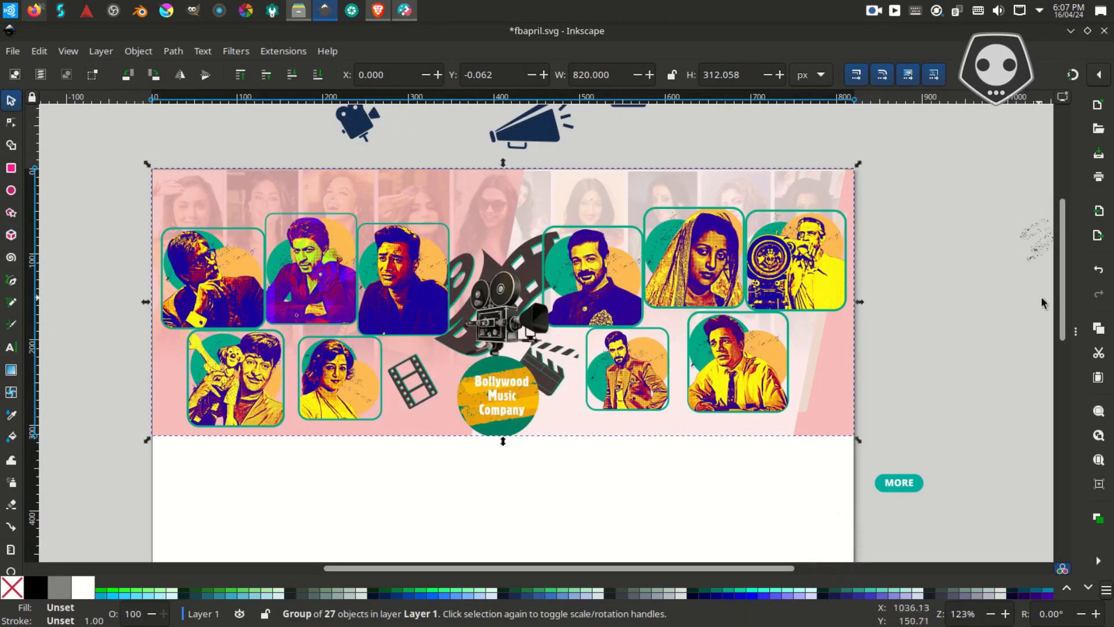
- Export only the selected poster group as the PNG file g385.png at 450 DPI
click(1098, 239)
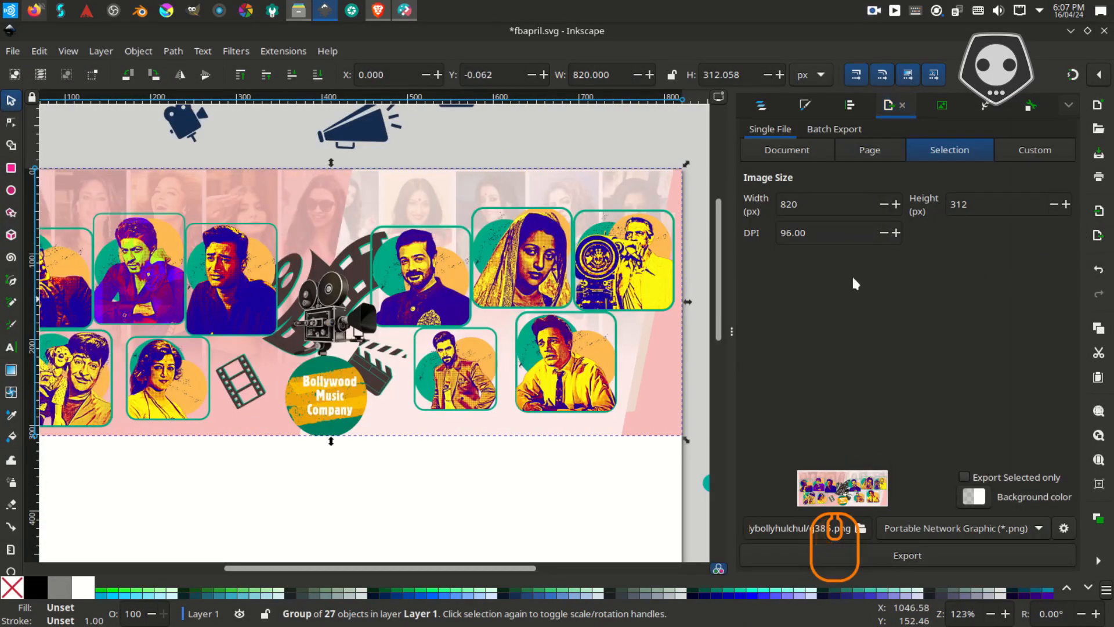
text(350)
key(Return)
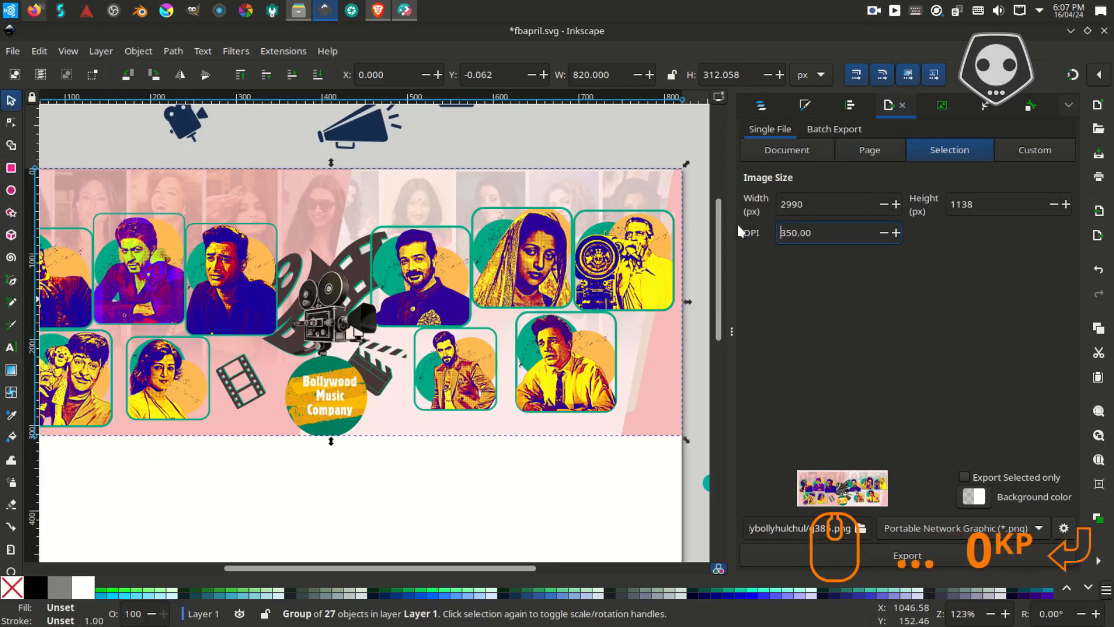
text(450)
key(Return)
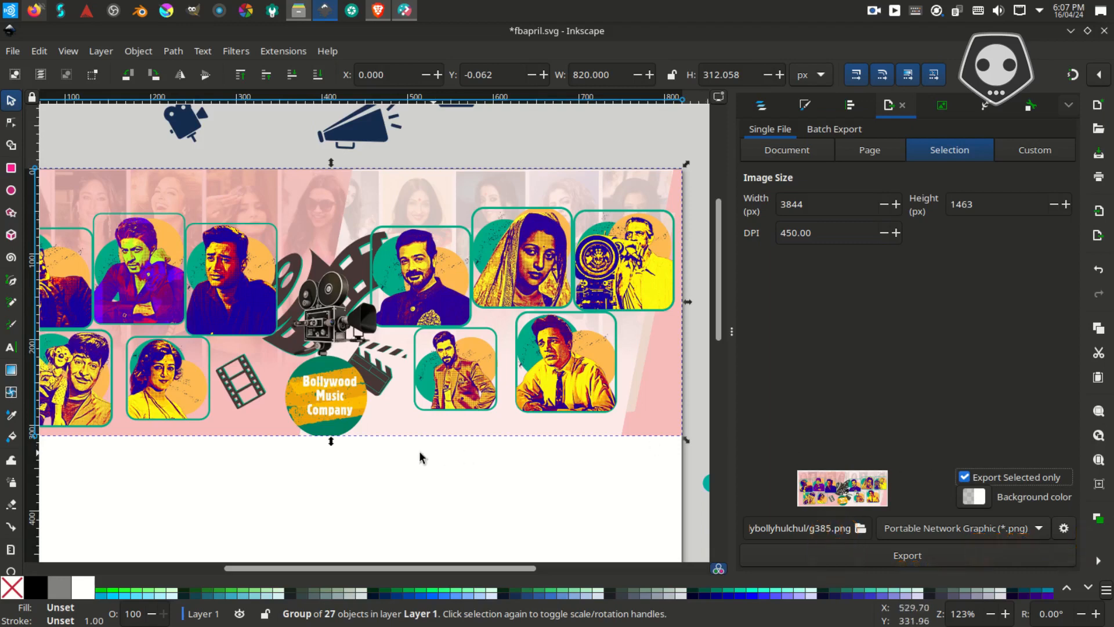
drag(477, 498, 543, 500)
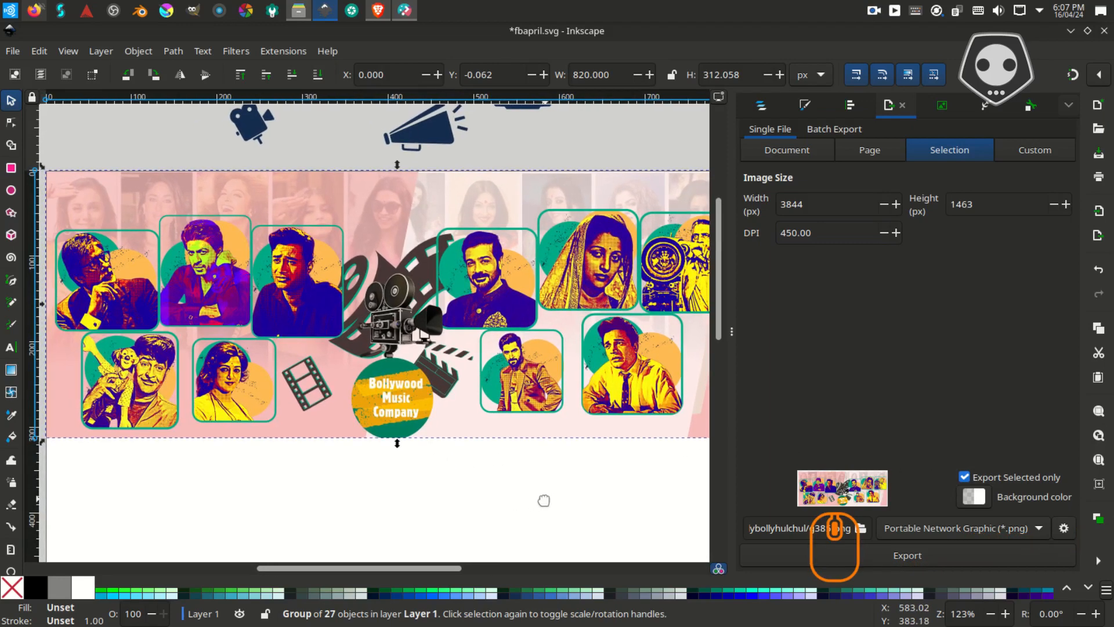
click(896, 561)
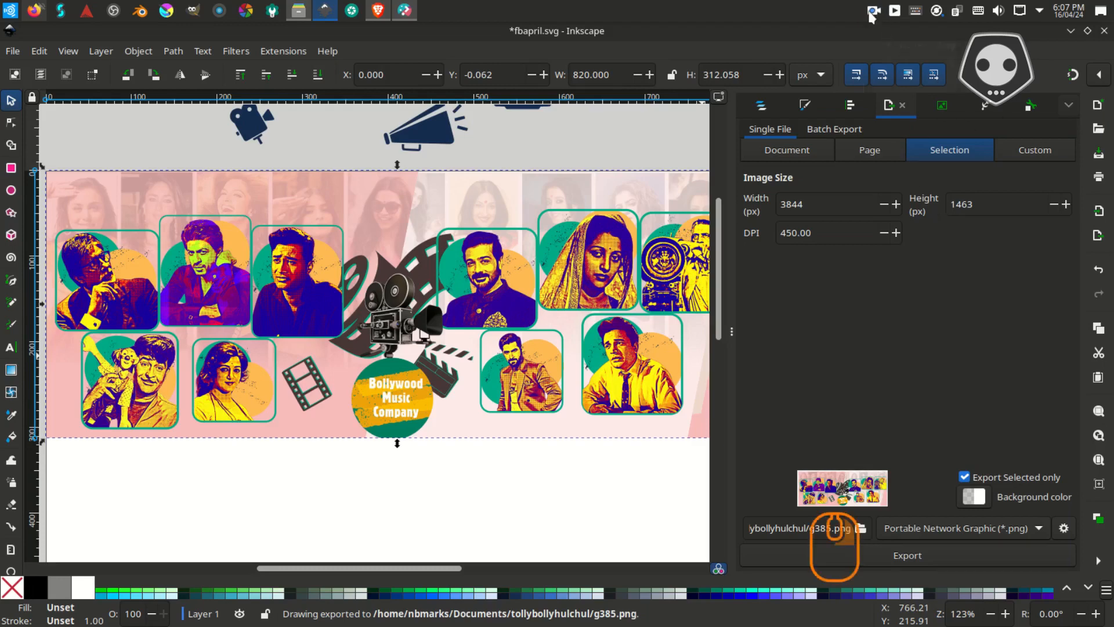
right_click(871, 13)
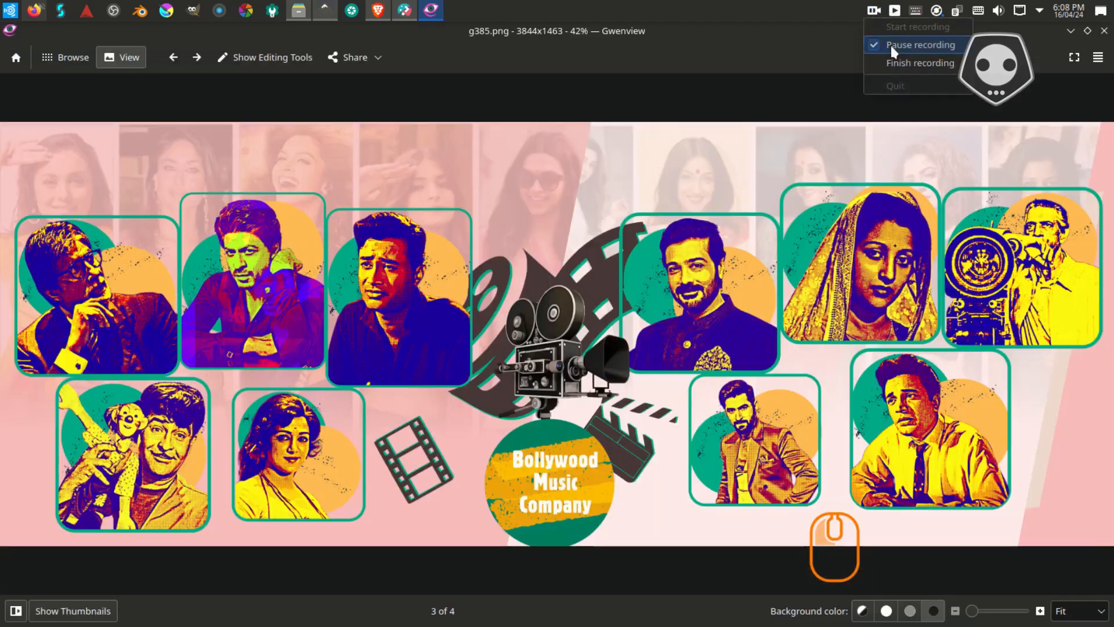
click(892, 47)
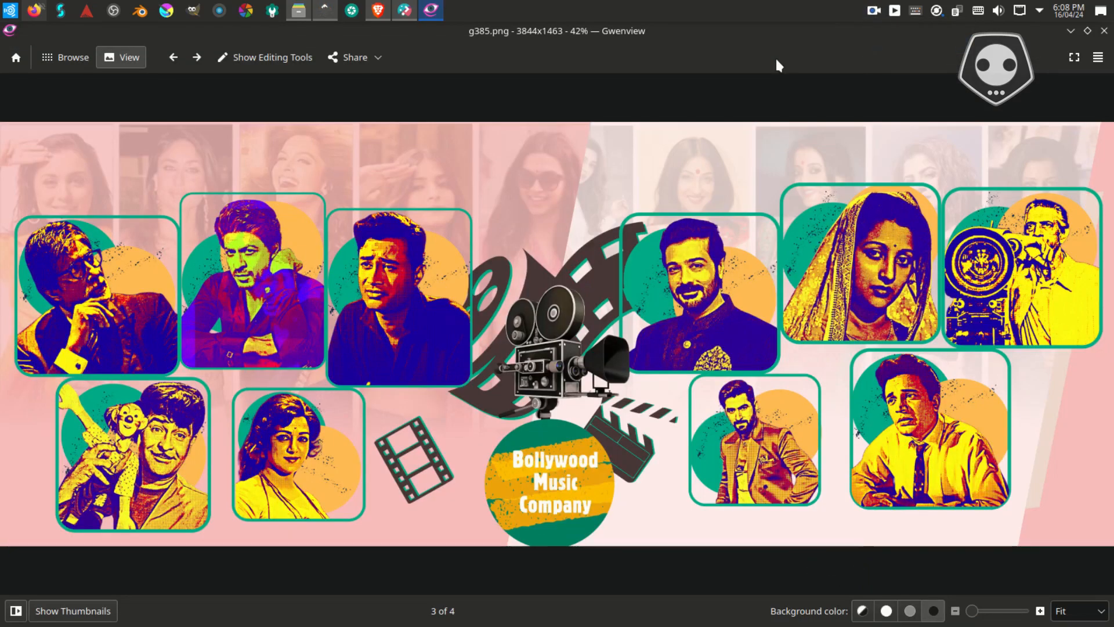
- Bring up the sticky note over the exported poster and append "> this is final result"
click(408, 14)
drag(908, 173, 952, 203)
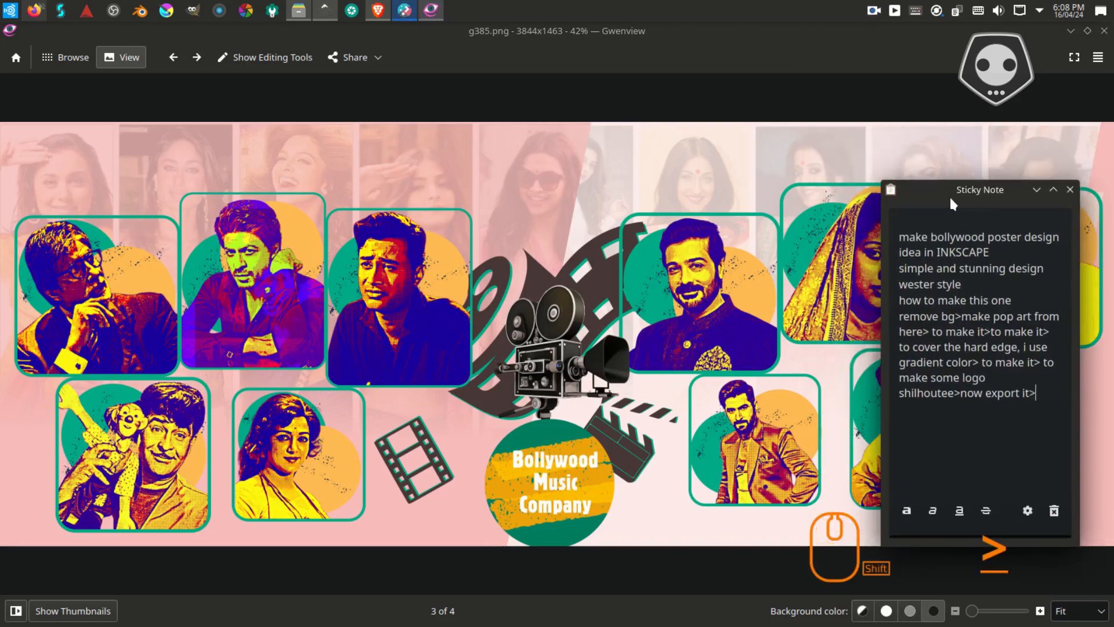
text(this is final result)
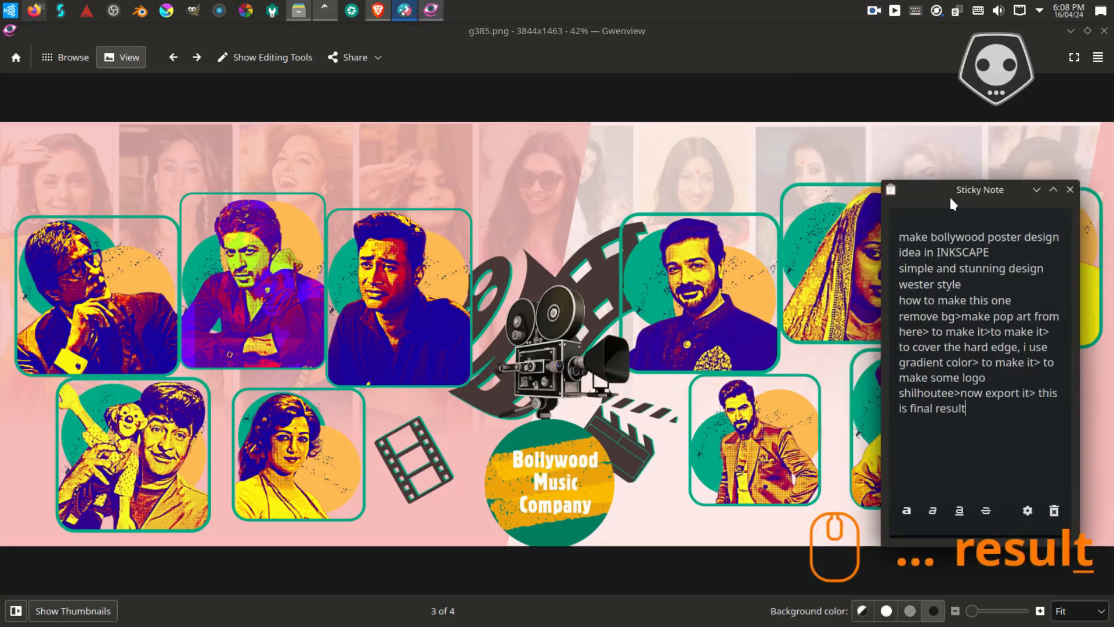
- Add "to learn professional poster design, check out my channel" and the channel handle to the sticky note on new lines
key(Return)
text(to)
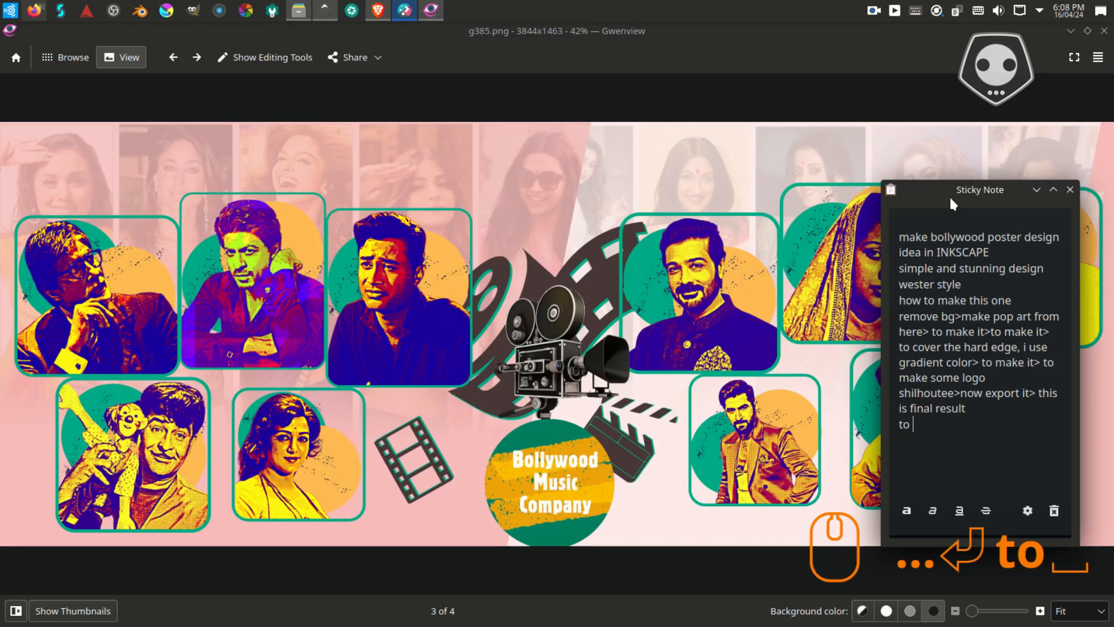
text( learn )
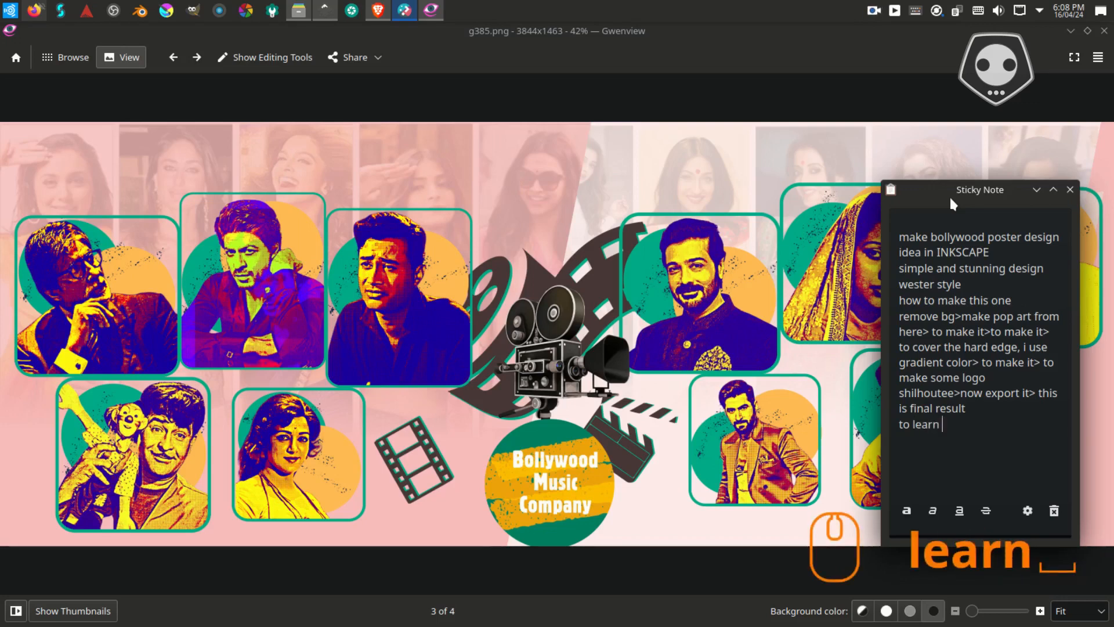
text(professional)
key(Return)
text(poster design, check out my channel @)
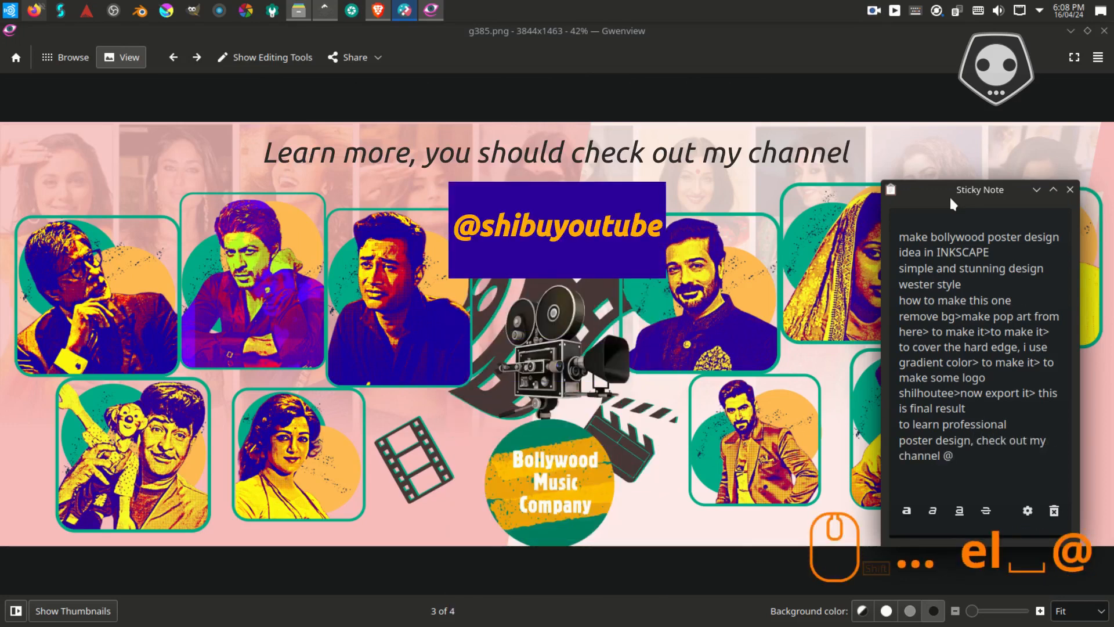
text(uyoutube)
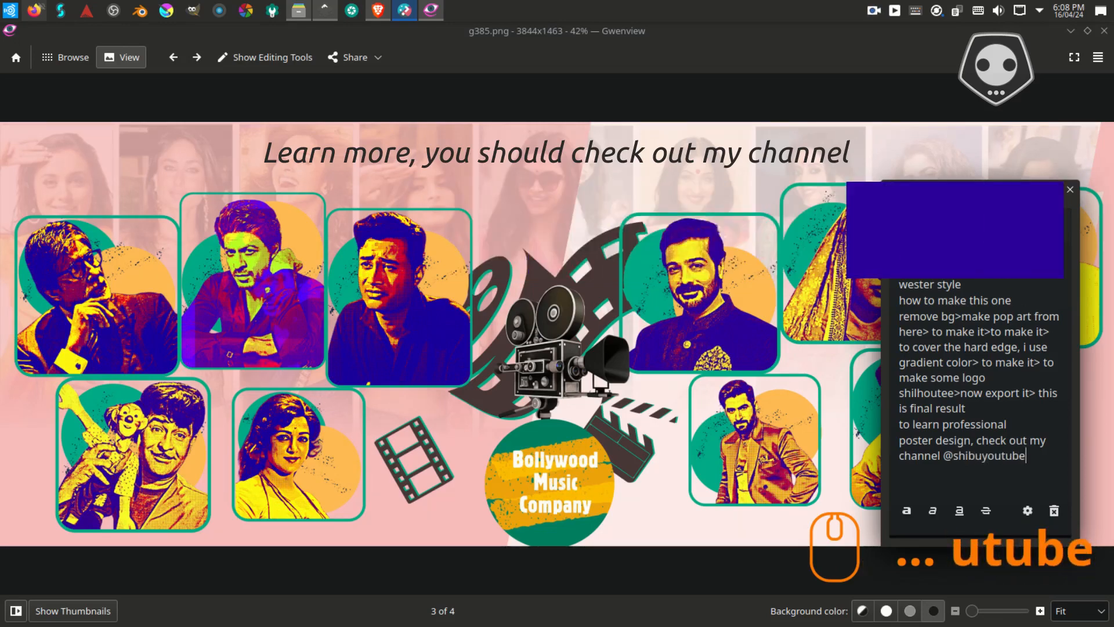
key(Return)
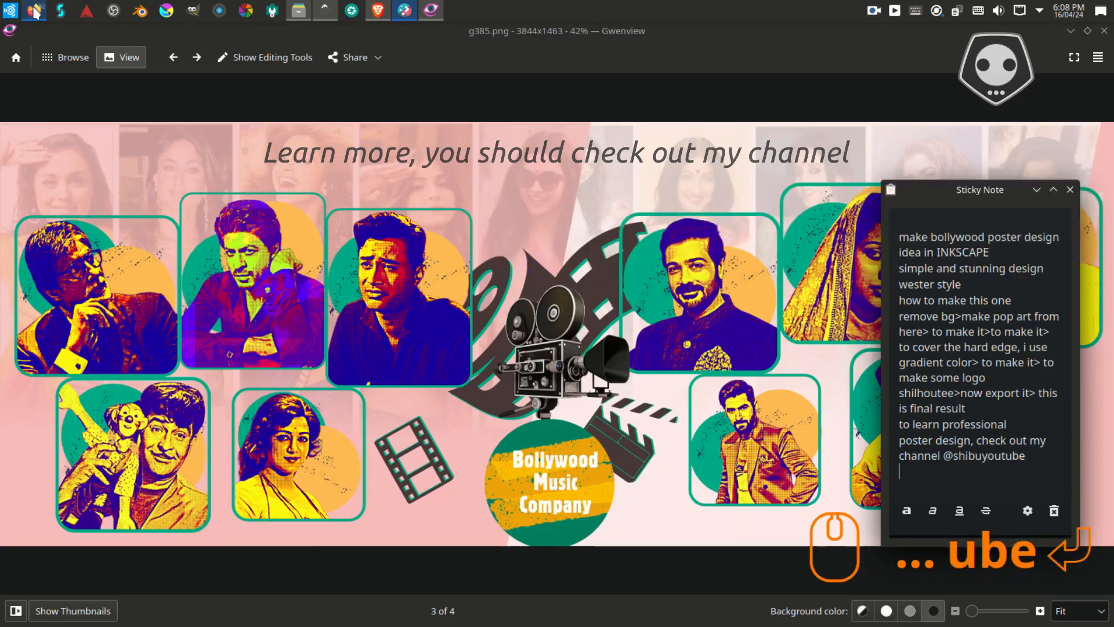
- Switch to Firefox, open the SHIBU YouTube channel in a new tab and show its uploaded videos
click(378, 10)
scroll(278, 458, down, 3)
right_click(104, 418)
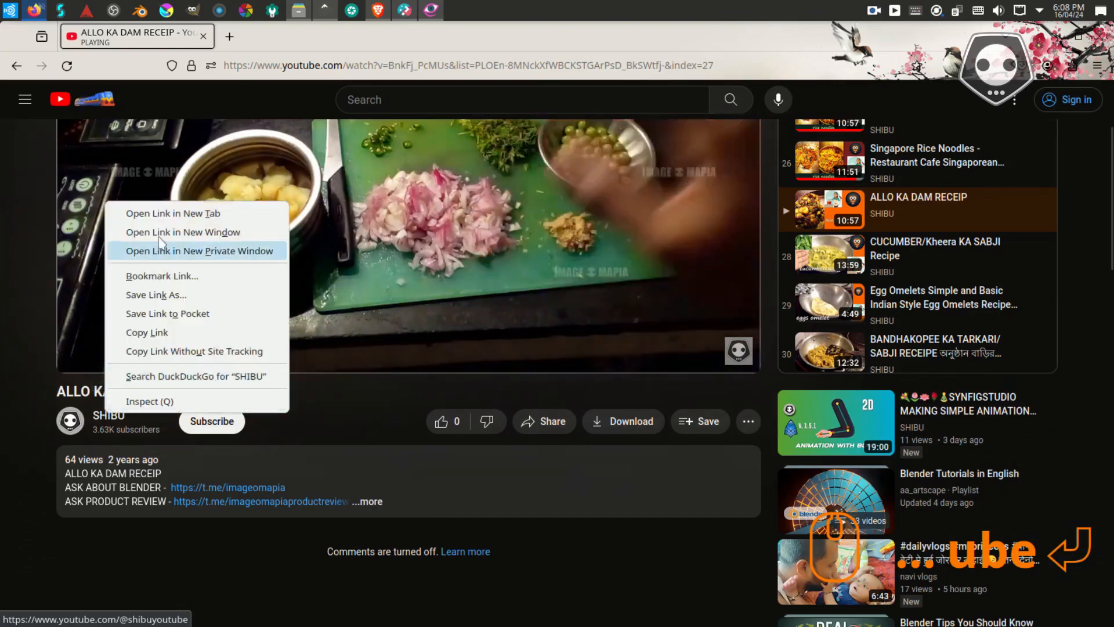
click(174, 211)
click(293, 36)
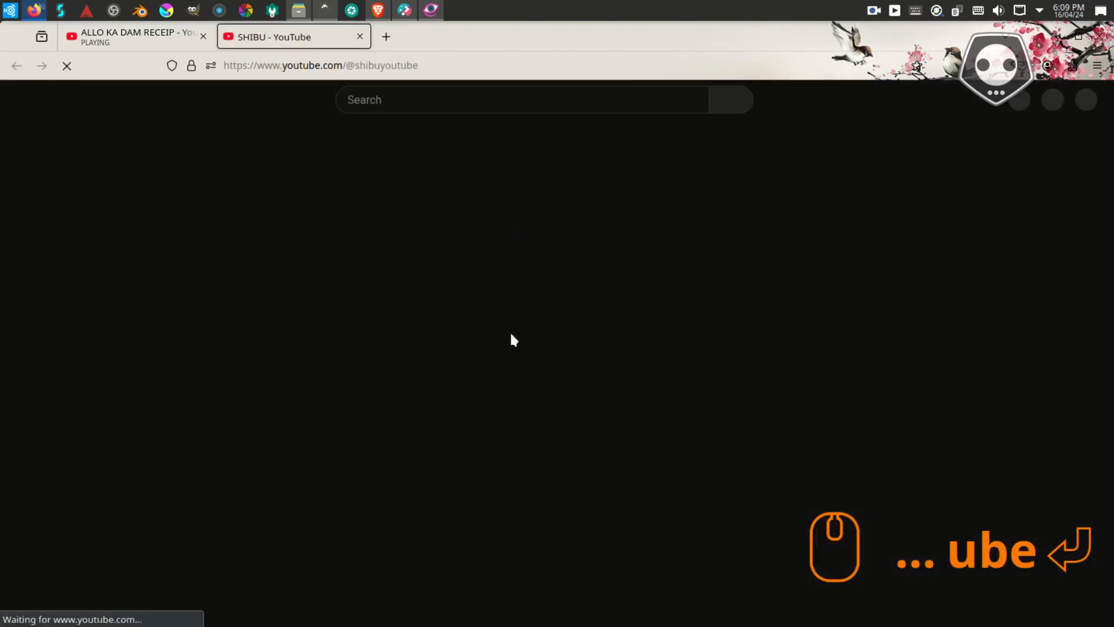
click(259, 362)
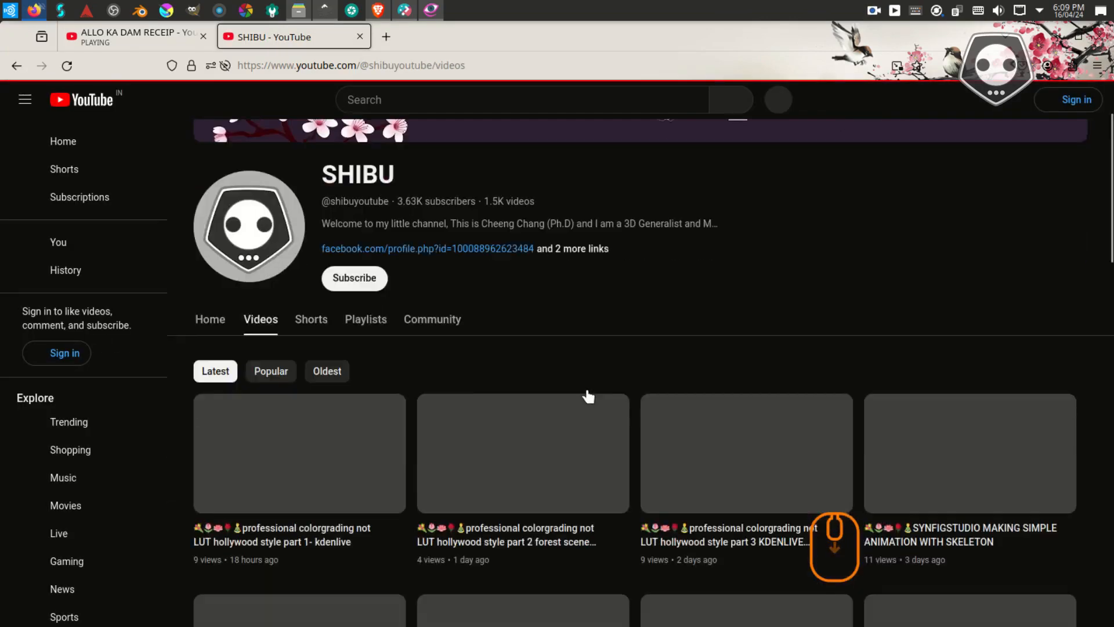
- Browse the channel's uploaded videos and close the channel's tab
scroll(743, 444, down, 5)
scroll(743, 444, down, 7)
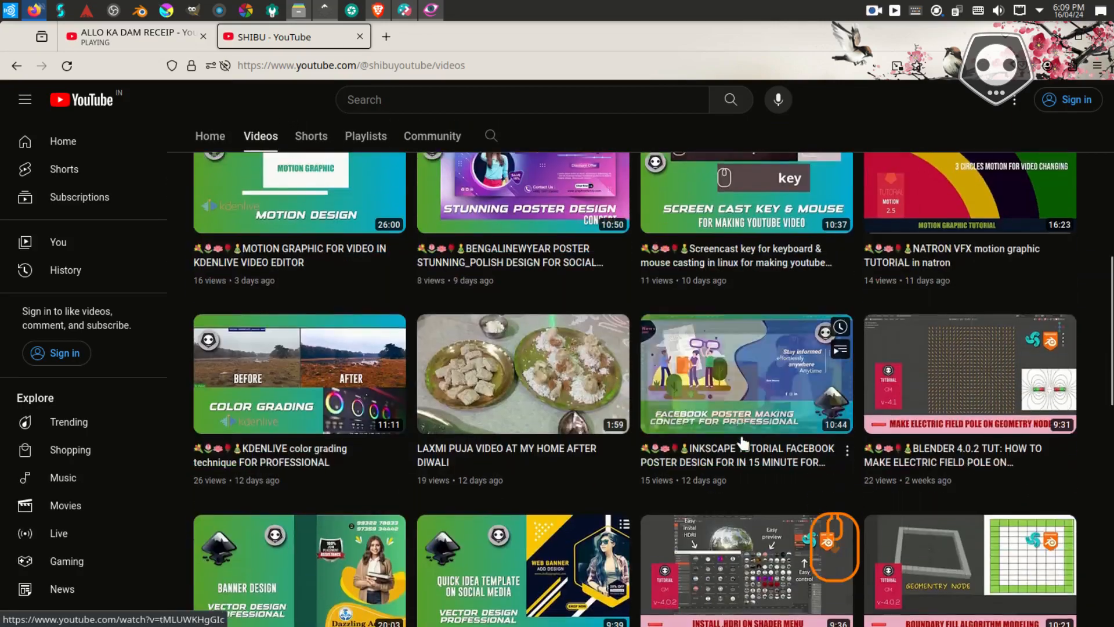
scroll(752, 444, up, 12)
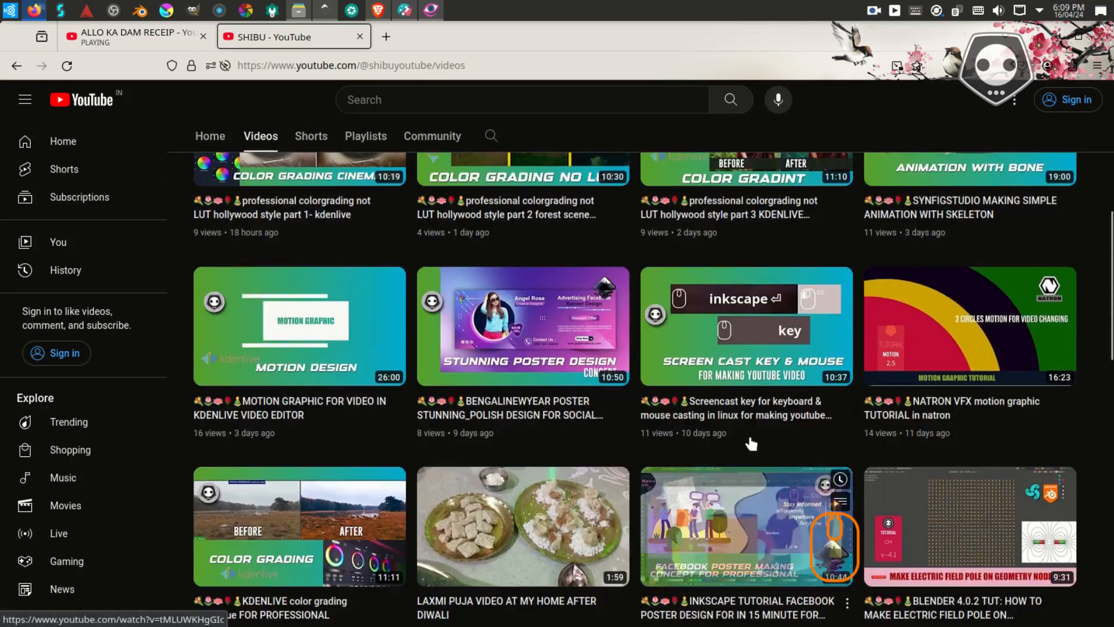
click(359, 37)
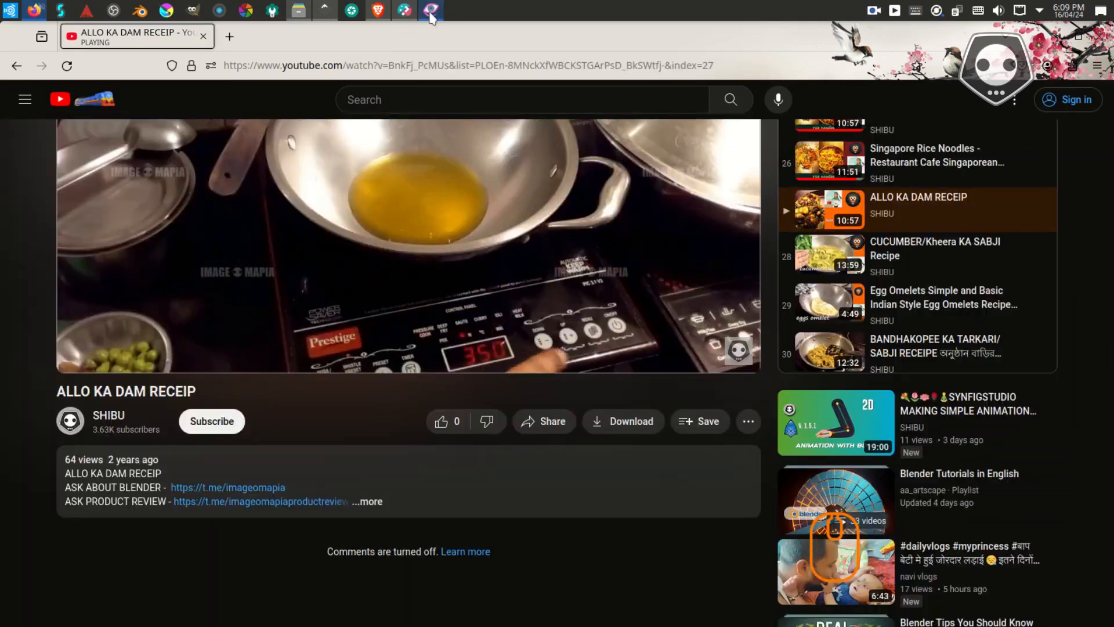
- Return to the exported poster in Gwenview and add "thanks for watching" to the sticky note
click(431, 10)
click(405, 9)
text(thanks for watching)
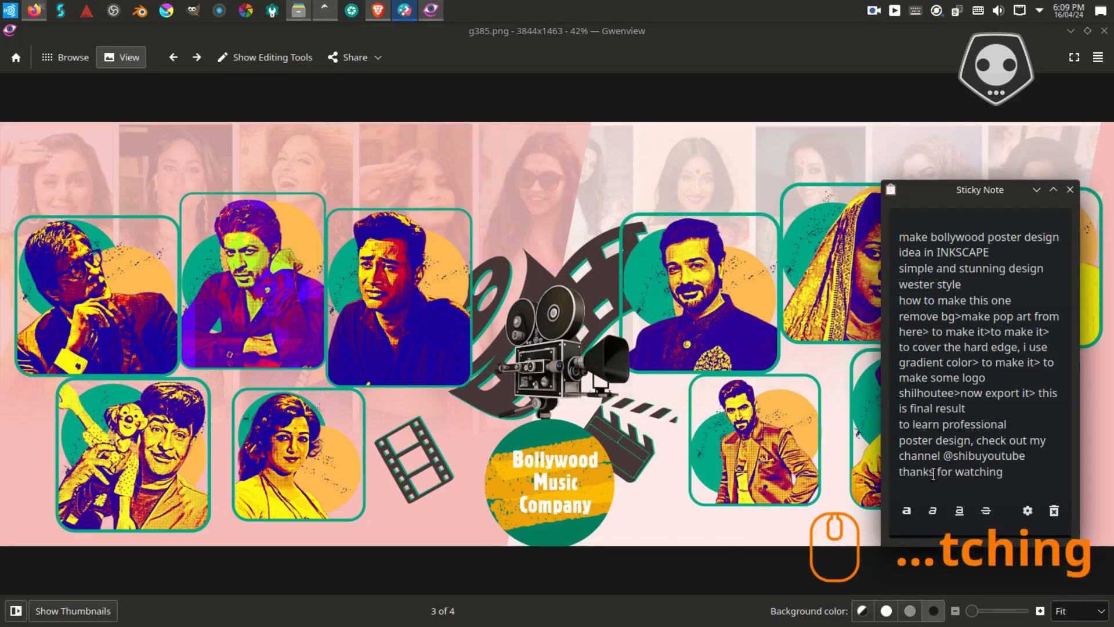
- Clear all text from the sticky note and close it, leaving the exported poster in view
key(ctrl+a)
key(Delete)
key(ctrl+s)
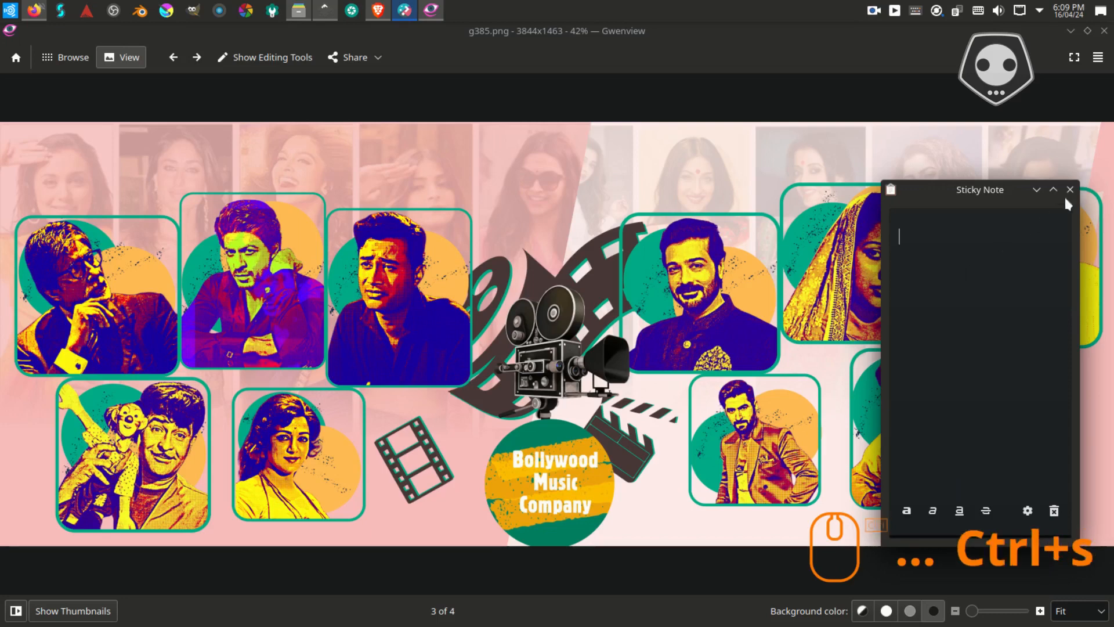
click(1069, 190)
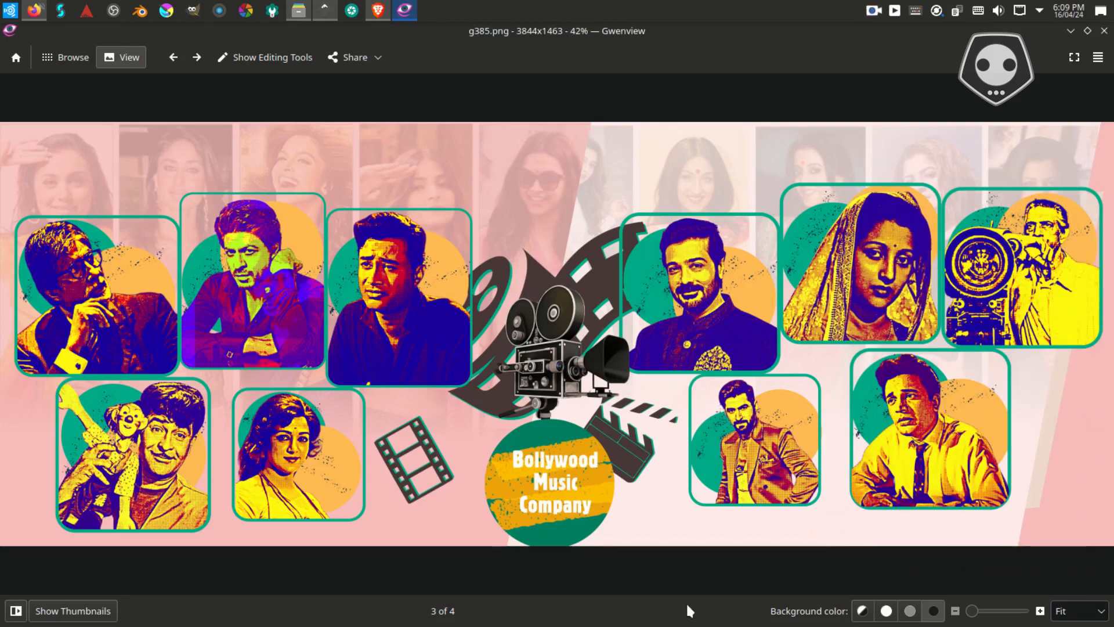